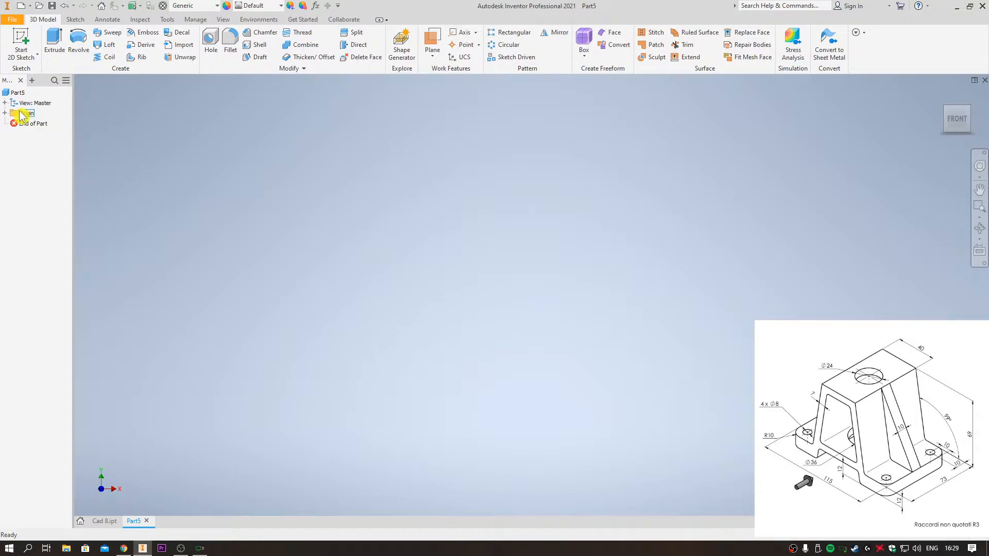
Make all origin planes, axes and the centre point visible in the new part
{"action": "left_click", "coordinate": [5, 113]}
{"action": "left_click", "coordinate": [31, 124]}
{"action": "left_click", "coordinate": [43, 185], "text": "shift"}
{"action": "right_click", "coordinate": [42, 183]}
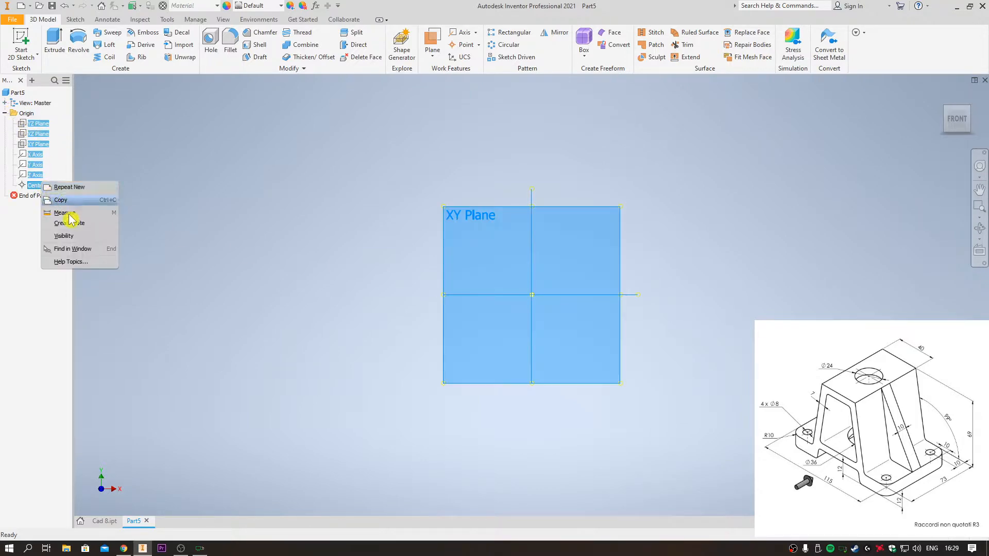
{"action": "left_click", "coordinate": [93, 235]}
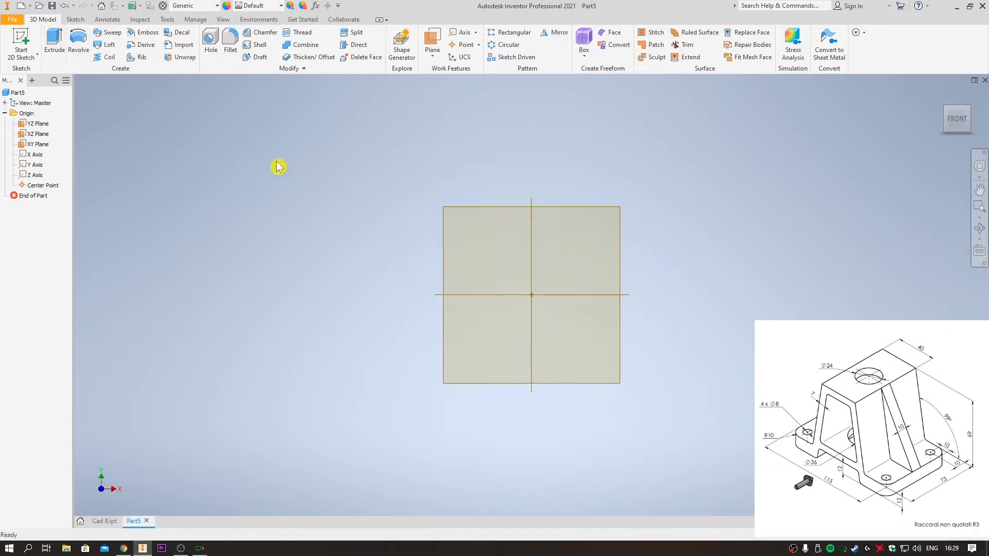
Start a 2D sketch on the XY plane in front view
{"action": "left_click", "coordinate": [621, 229]}
{"action": "left_click", "coordinate": [633, 219]}
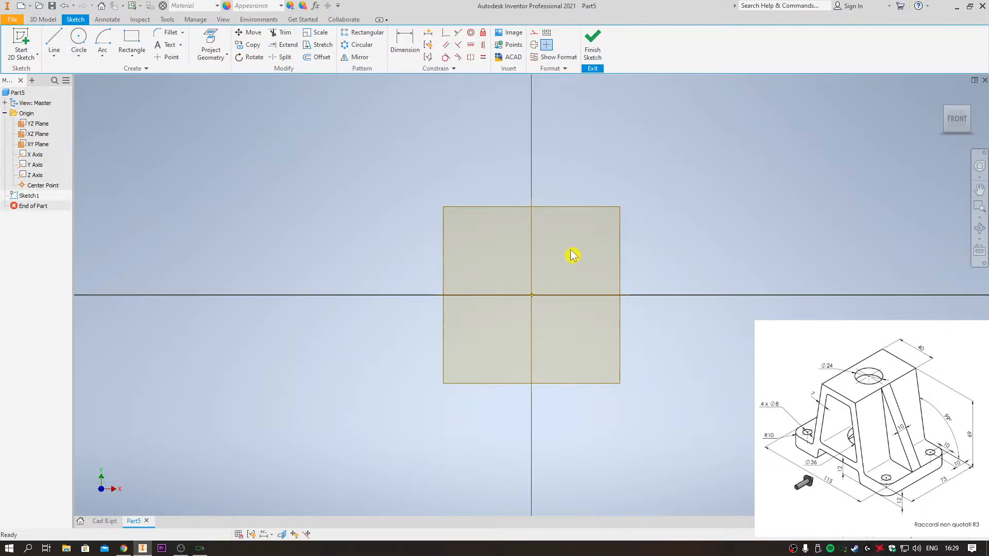
{"action": "middle_click_drag", "start_coordinate": [572, 254], "coordinate": [498, 252]}
{"action": "scroll", "coordinate": [506, 254], "scroll_direction": "down", "scroll_amount": 3}
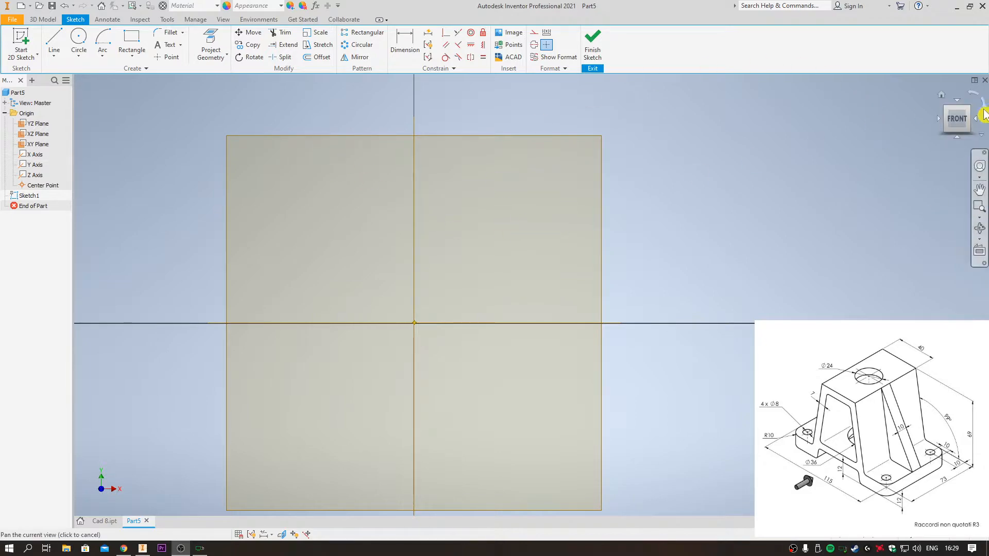
{"action": "left_click", "coordinate": [957, 120]}
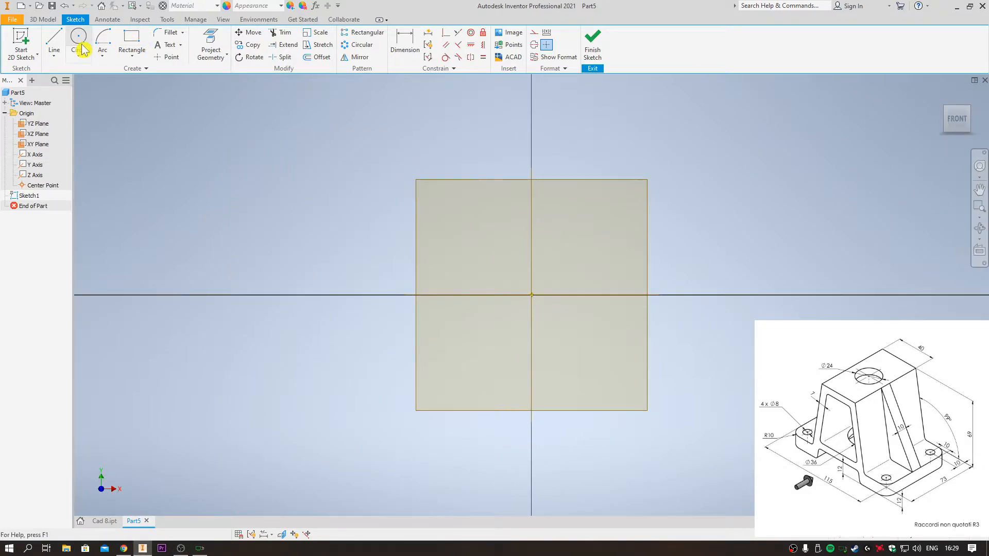
Sketch the bracket outline's horizontal top edge, slanted right side, and the right foot's horizontal top and vertical outer edges
{"action": "key", "text": "l"}
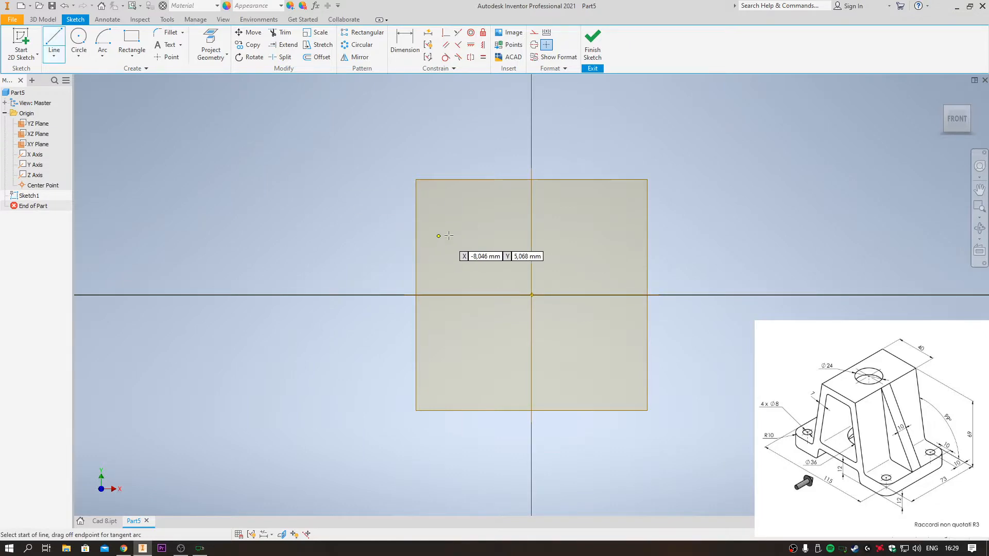
{"action": "left_click", "coordinate": [480, 198]}
{"action": "left_click", "coordinate": [583, 198]}
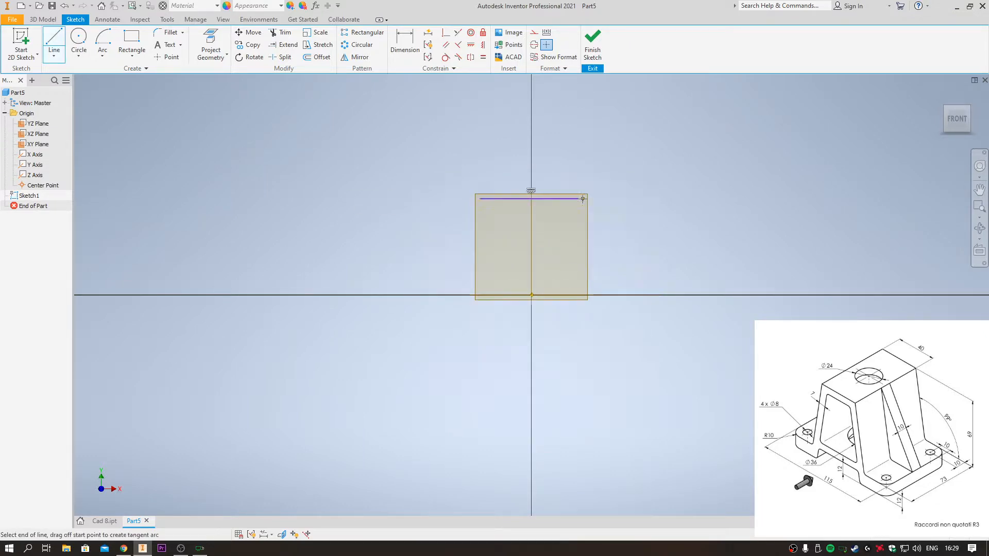
{"action": "left_click", "coordinate": [621, 339]}
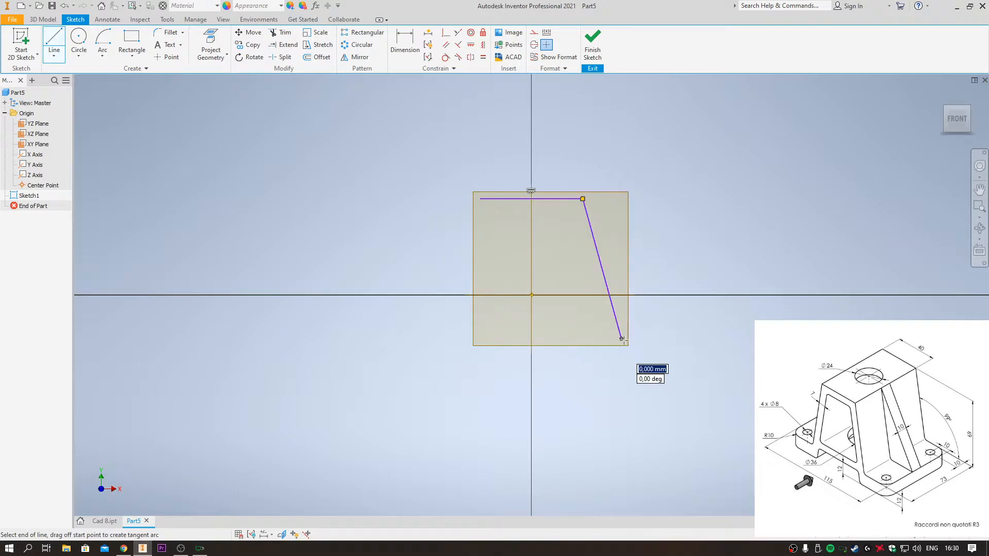
{"action": "left_click", "coordinate": [682, 339]}
{"action": "left_click", "coordinate": [683, 369]}
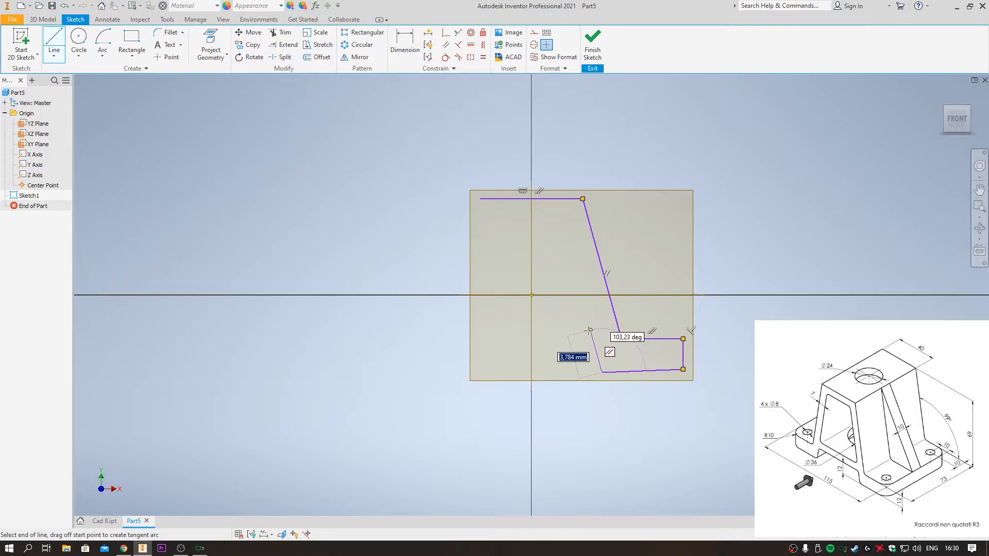
Try to sketch the right foot's bottom edge back towards the centre
{"action": "left_click", "coordinate": [602, 372]}
{"action": "key", "text": "Escape"}
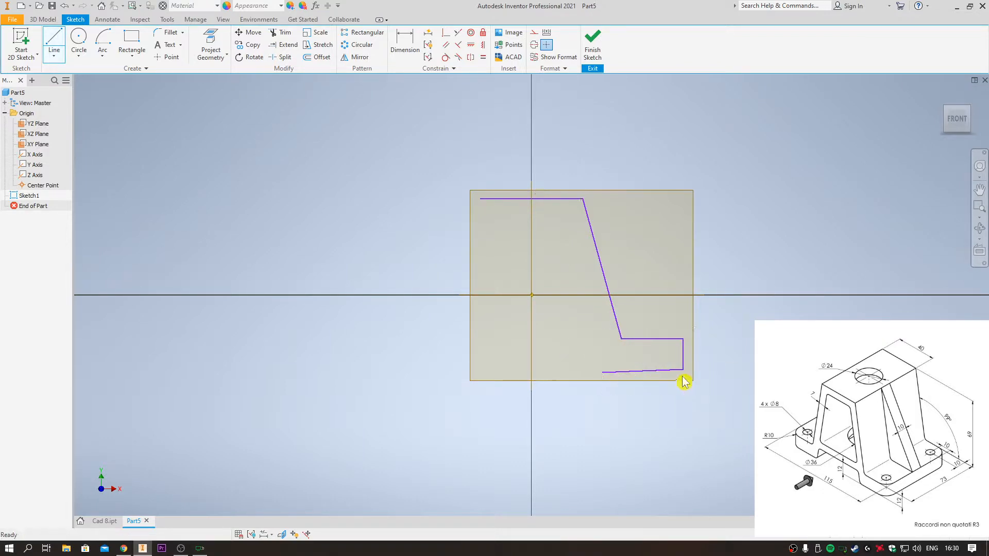
{"action": "key", "text": "ctrl+z"}
Sketch the right foot's horizontal bottom edge about 8 mm long, continuing into the underside arch with slanted sides and a flat top
{"action": "right_click", "coordinate": [367, 215]}
{"action": "left_click", "coordinate": [371, 150]}
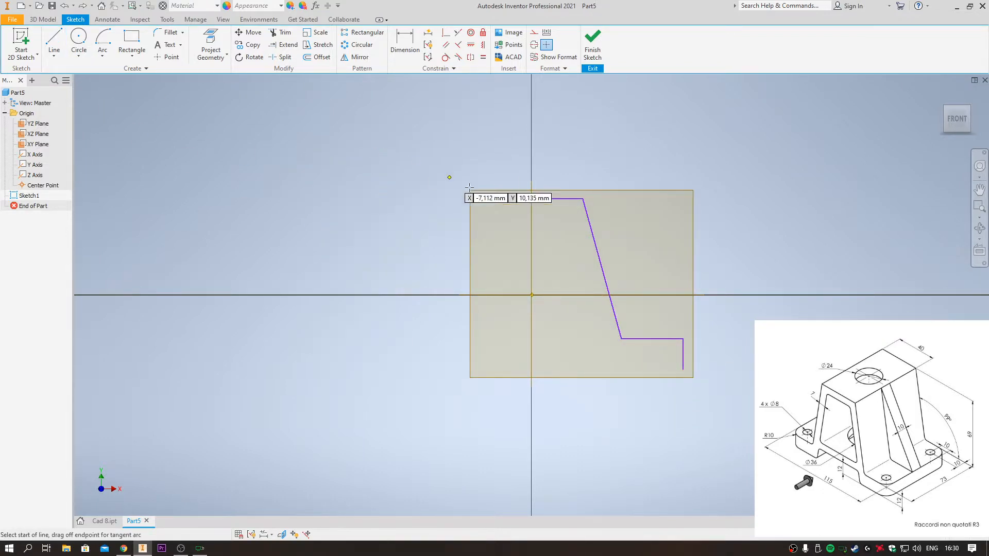
{"action": "left_click", "coordinate": [683, 369]}
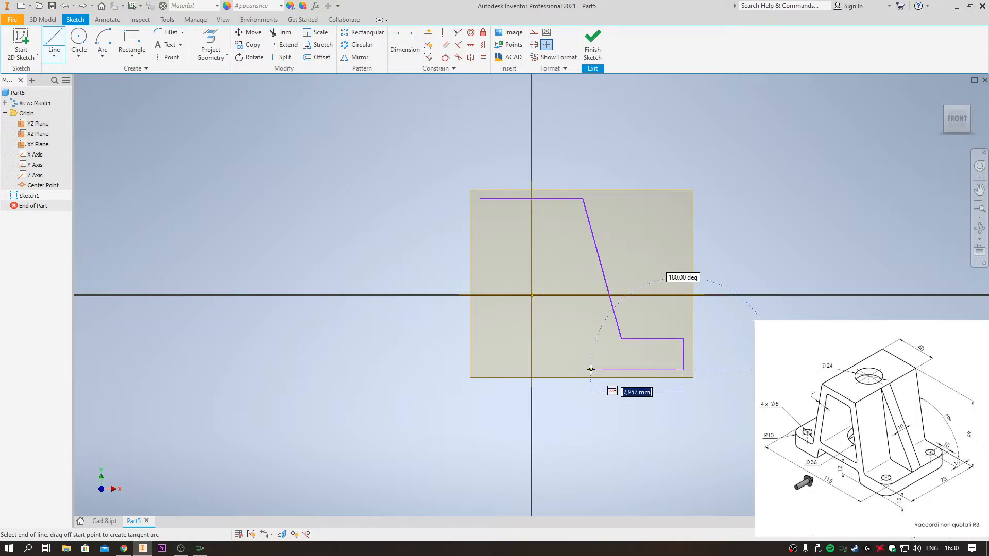
{"action": "left_click", "coordinate": [591, 369]}
{"action": "left_click", "coordinate": [578, 322]}
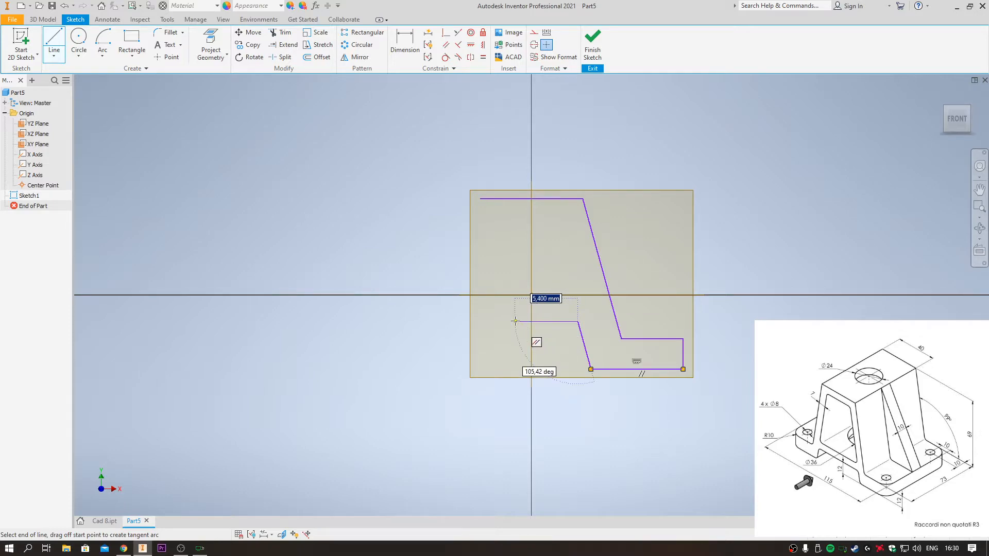
{"action": "left_click", "coordinate": [495, 322]}
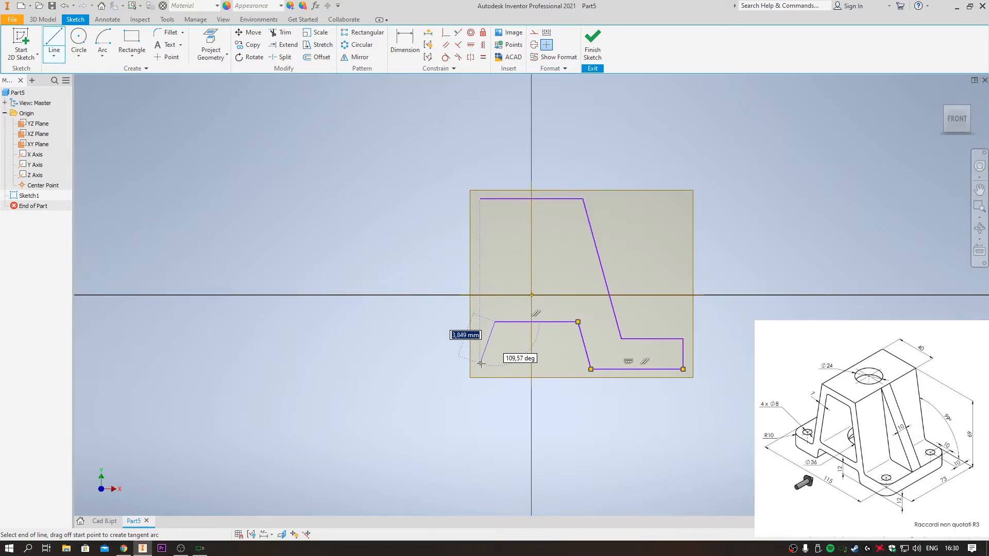
{"action": "left_click", "coordinate": [480, 364]}
Sketch the left foot and the slanted left side, closing the outline at the top edge's free endpoint
{"action": "left_click", "coordinate": [400, 364]}
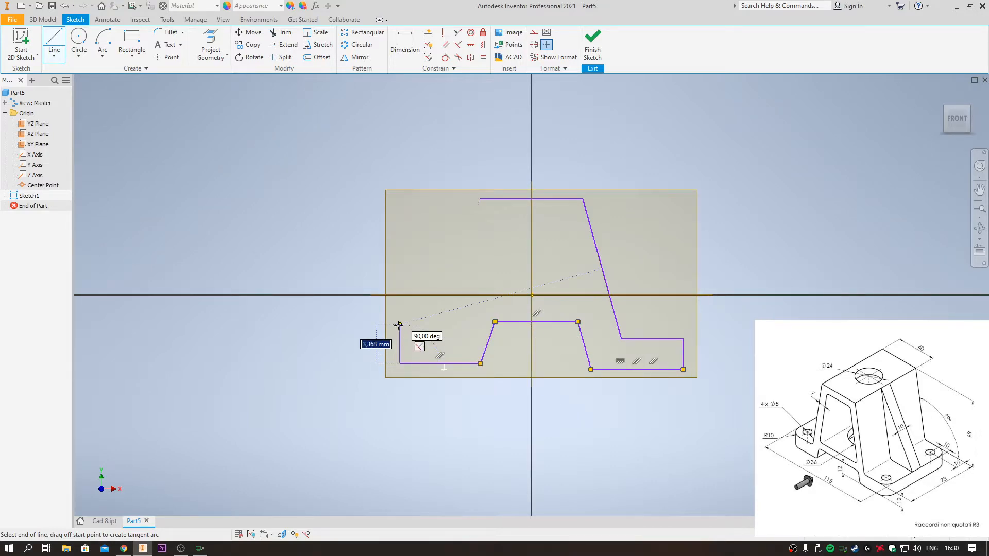
{"action": "left_click", "coordinate": [399, 329]}
{"action": "left_click", "coordinate": [452, 328]}
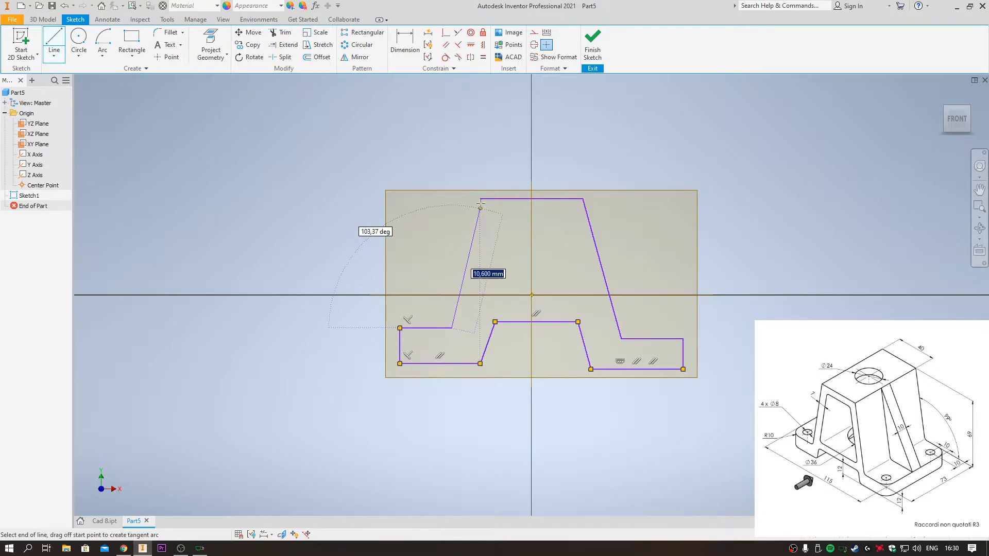
{"action": "left_click", "coordinate": [480, 199]}
Sketch a closed trapezoid inside the upper body of the outline, narrower at the top
{"action": "left_click", "coordinate": [513, 231]}
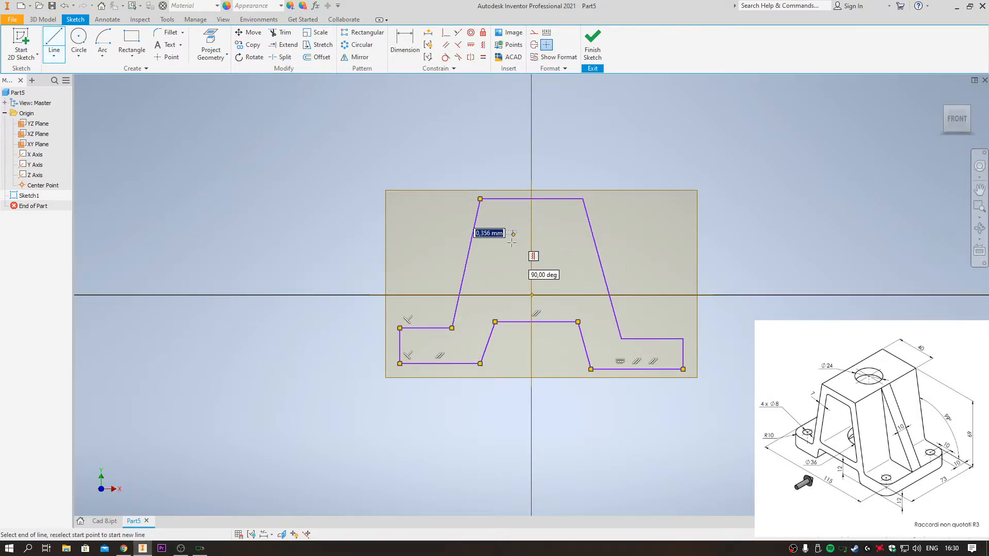
{"action": "left_click", "coordinate": [502, 285]}
{"action": "left_click", "coordinate": [568, 286]}
{"action": "left_click", "coordinate": [557, 230]}
{"action": "left_click", "coordinate": [513, 231]}
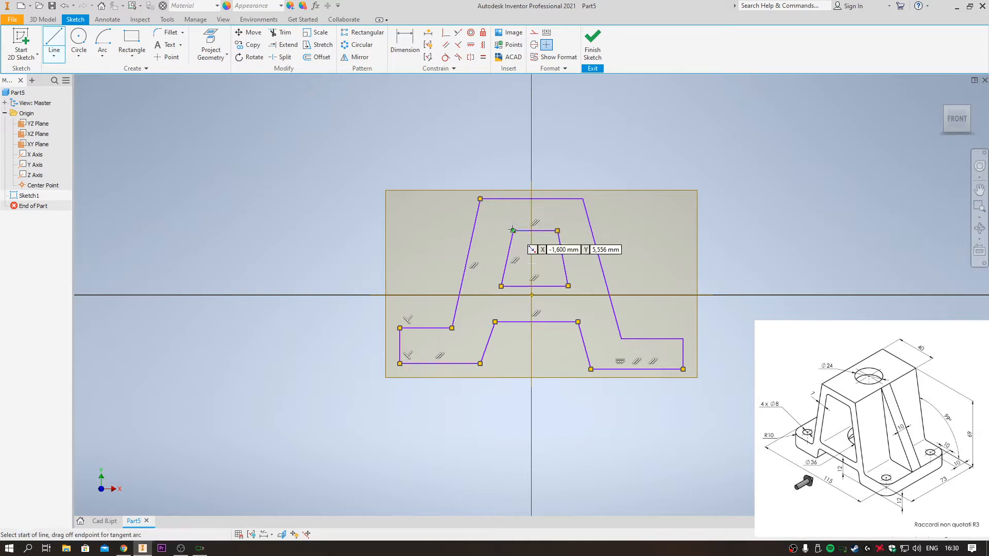
{"action": "key", "text": "Escape"}
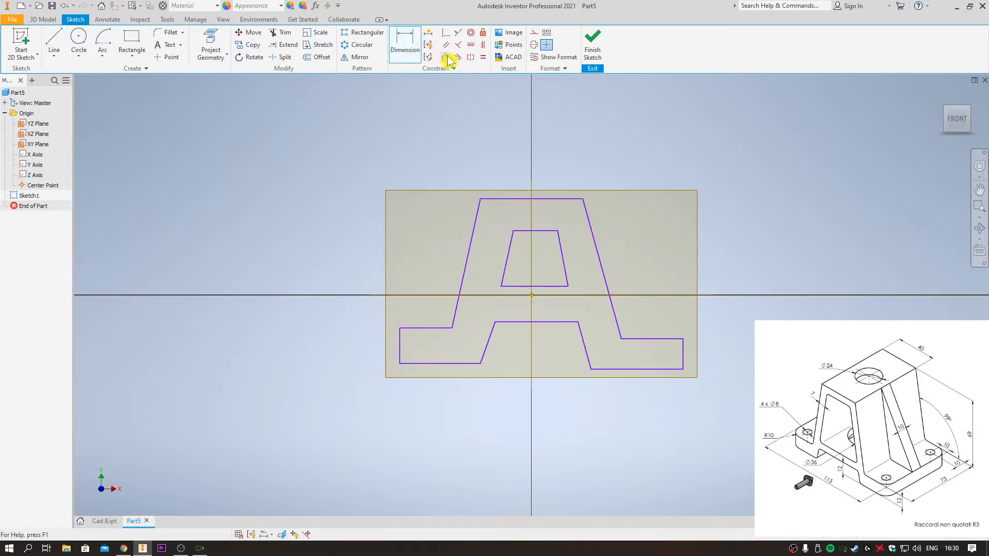
Project the origin planes into the sketch as vertical and horizontal centre lines
{"action": "left_click", "coordinate": [211, 46]}
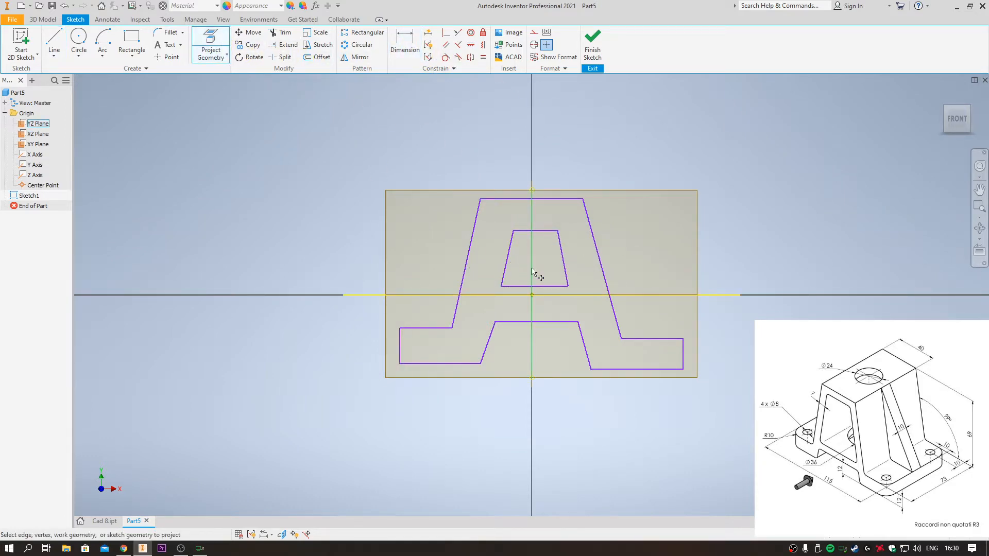
{"action": "left_click", "coordinate": [532, 272]}
Try to make the outline's top edge and the arch's top edge symmetric about the horizontal centre line
{"action": "left_click", "coordinate": [470, 57]}
{"action": "left_click", "coordinate": [567, 199]}
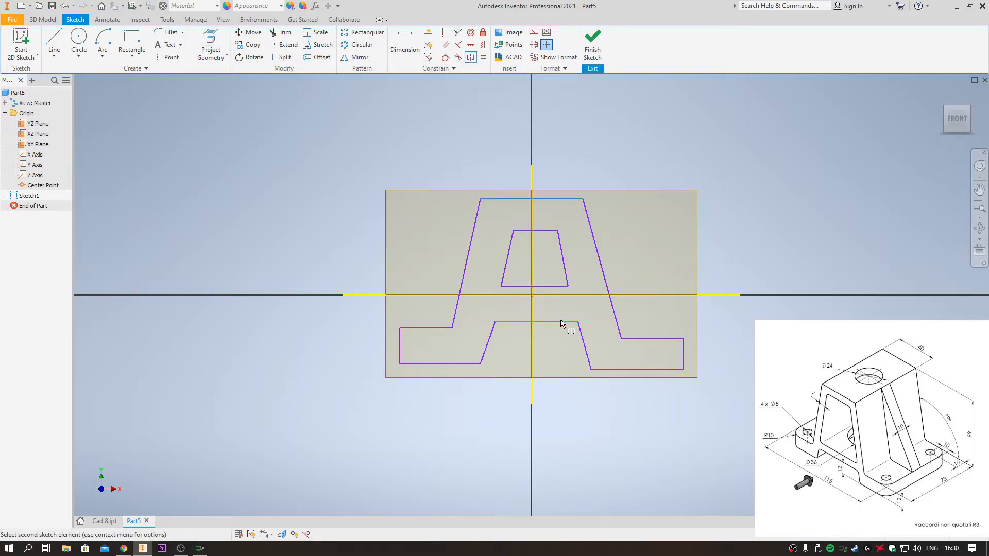
{"action": "left_click", "coordinate": [562, 323]}
{"action": "left_click", "coordinate": [552, 296]}
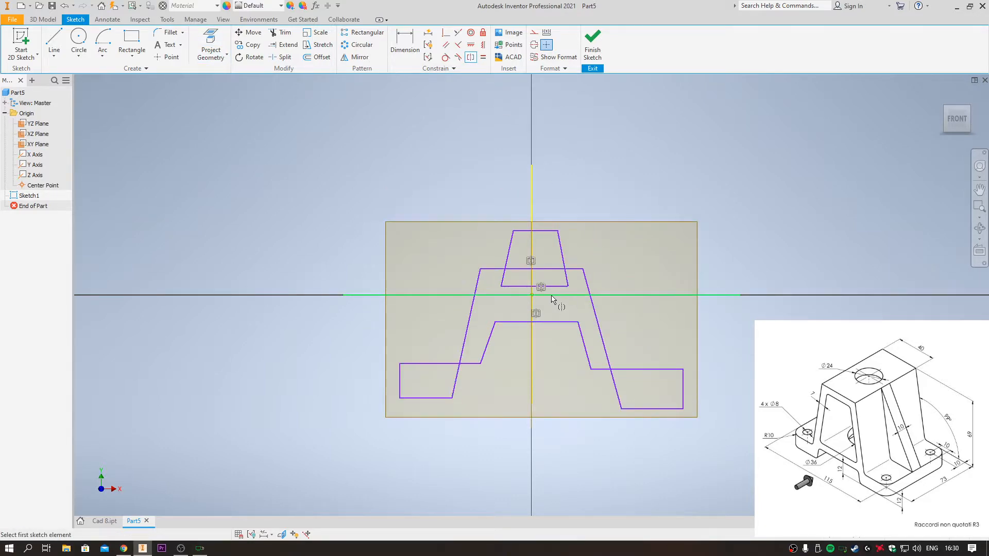
{"action": "key", "text": "Escape"}
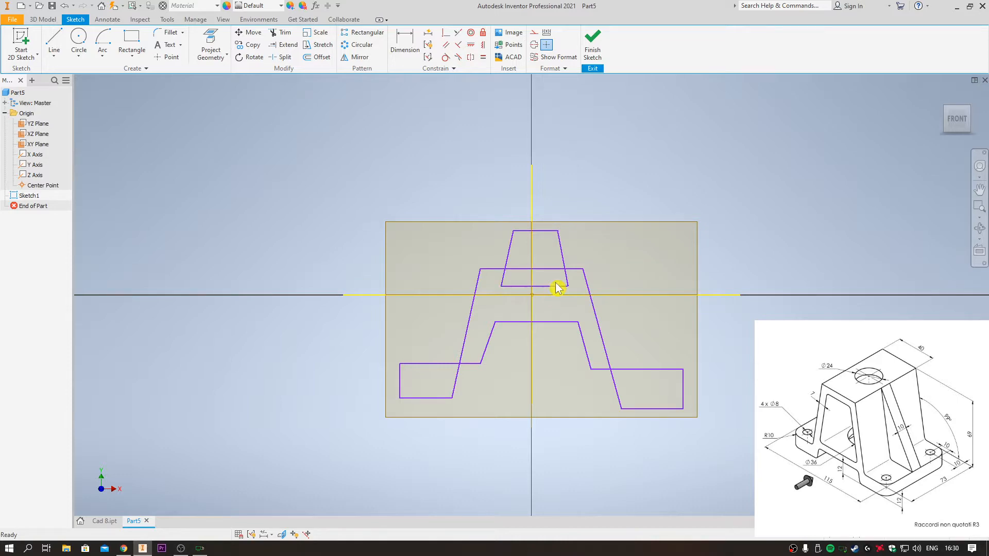
{"action": "key", "text": "ctrl+z"}
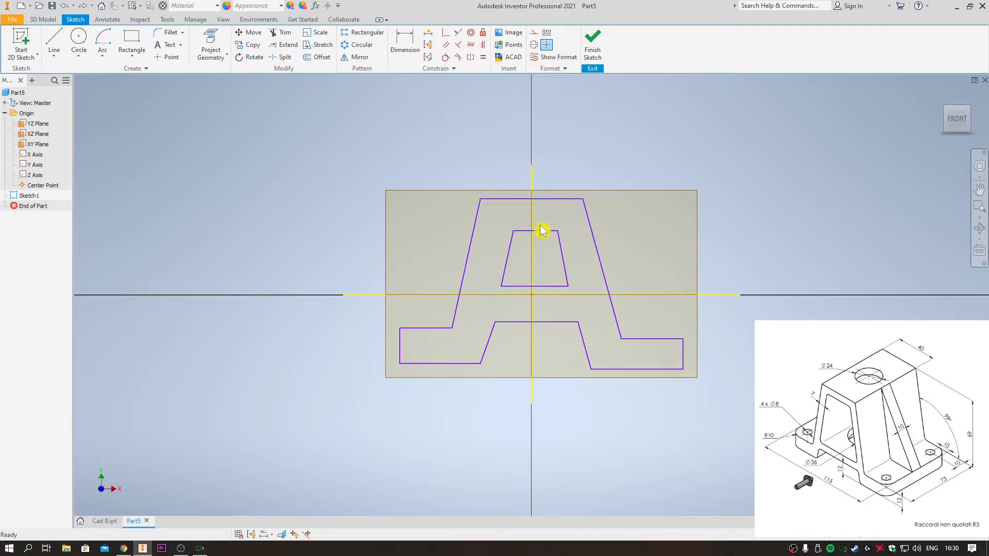
{"action": "left_click", "coordinate": [405, 43]}
{"action": "left_click", "coordinate": [567, 201]}
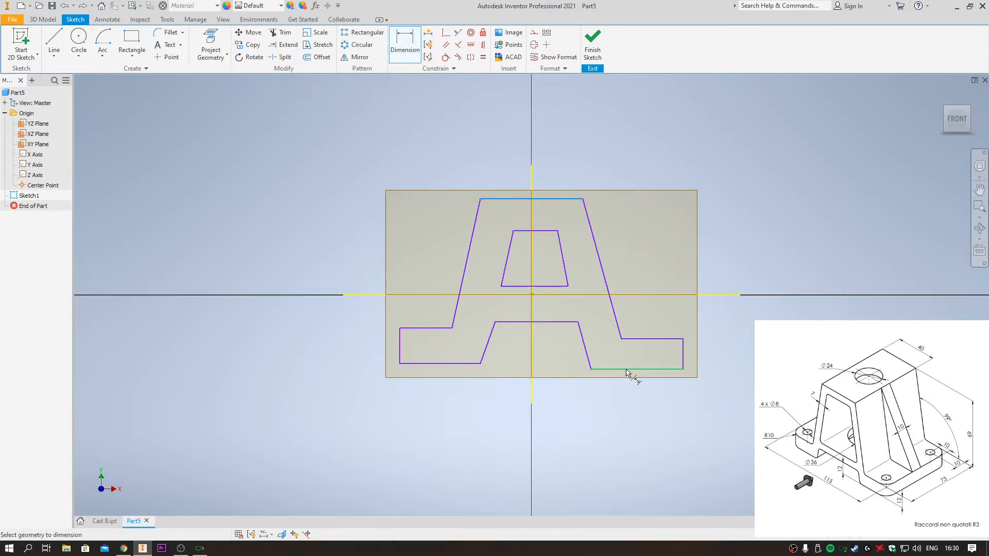
{"action": "key", "text": "Escape"}
Make the outline's top edge and the right foot's bottom edge symmetric about the horizontal centre line, and stretch the profile taller
{"action": "left_click", "coordinate": [470, 57]}
{"action": "left_click", "coordinate": [560, 200]}
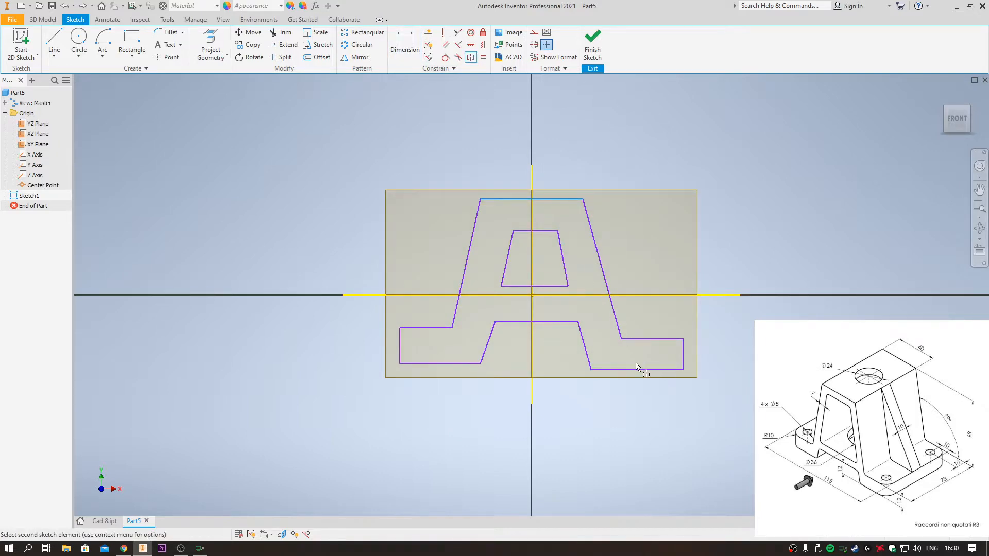
{"action": "left_click", "coordinate": [637, 369]}
{"action": "left_click", "coordinate": [588, 295]}
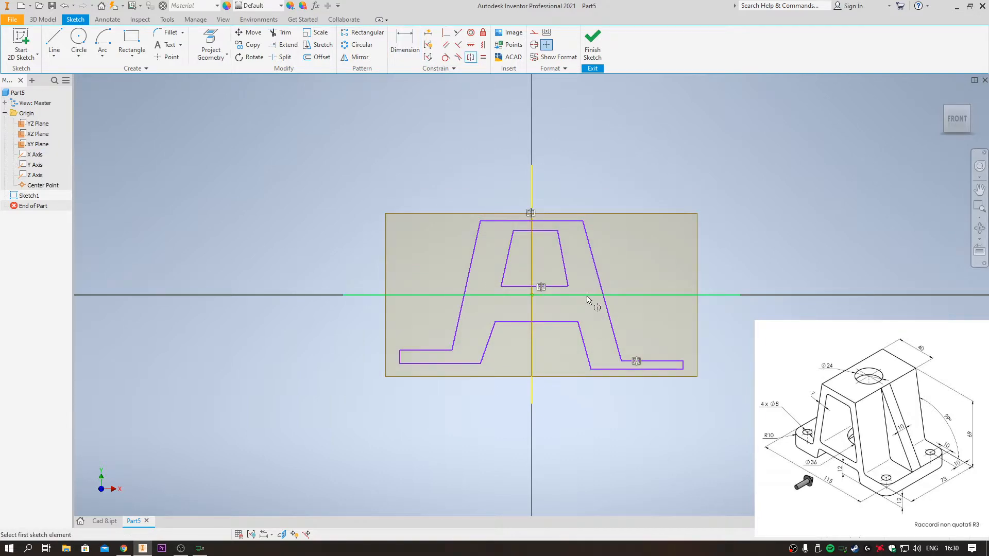
{"action": "key", "text": "Escape"}
{"action": "left_click_drag", "start_coordinate": [558, 221], "coordinate": [560, 198]}
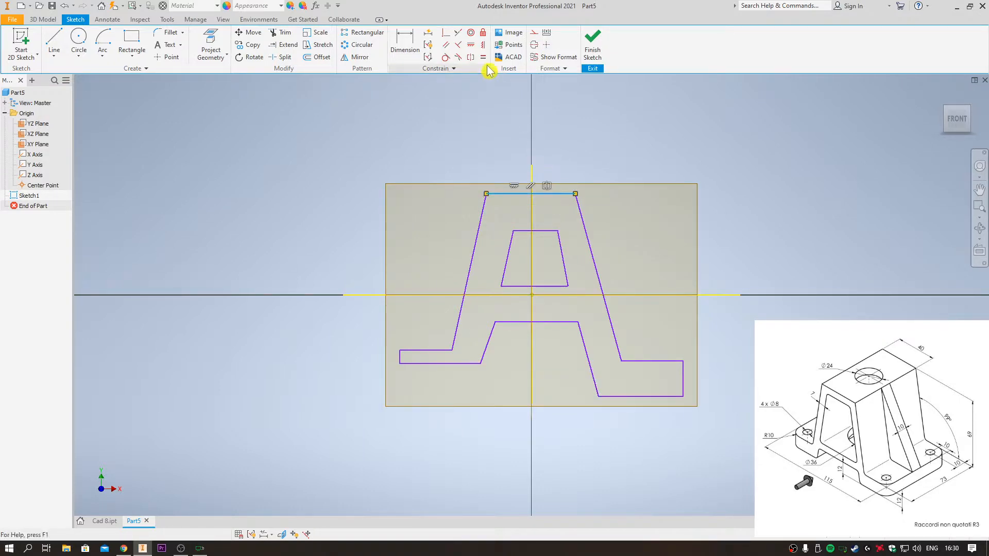
Try to apply a parallel constraint between the bottom edges of the left and right feet
{"action": "left_click", "coordinate": [446, 45]}
{"action": "left_click", "coordinate": [467, 364]}
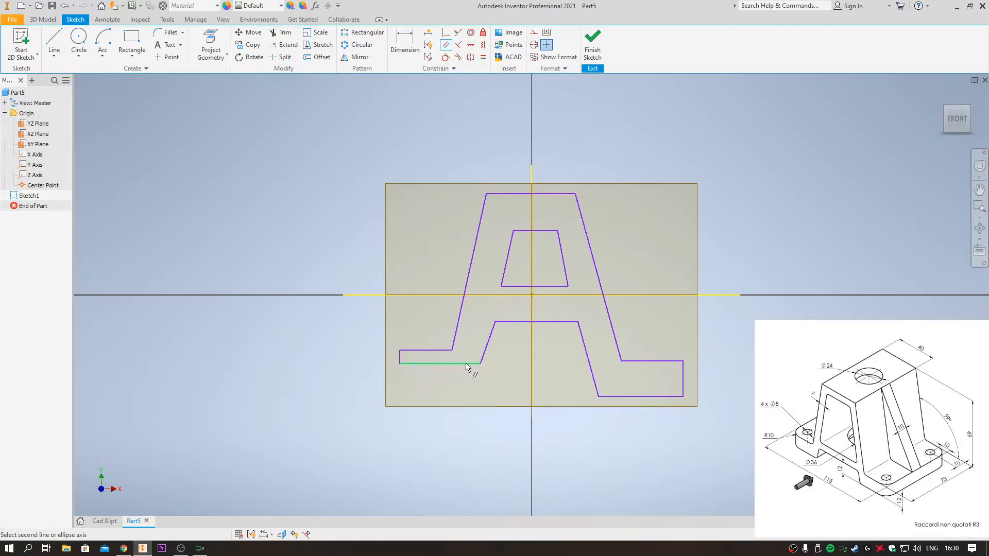
{"action": "left_click", "coordinate": [637, 398]}
{"action": "key", "text": "Escape"}
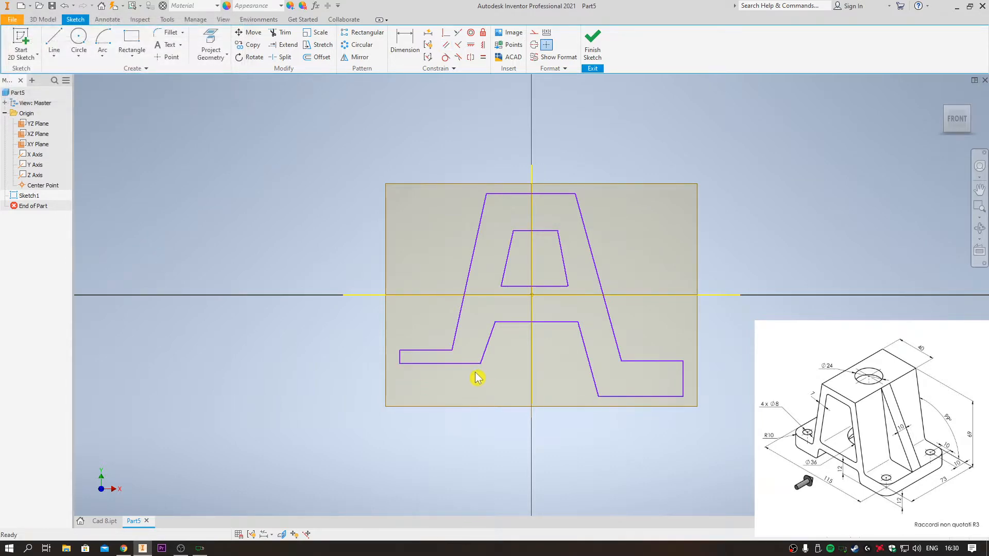
Lower the left foot's bottom edge to be collinear with the right foot's, and stretch the profile slightly taller and wider
{"action": "left_click_drag", "start_coordinate": [463, 369], "coordinate": [463, 391]}
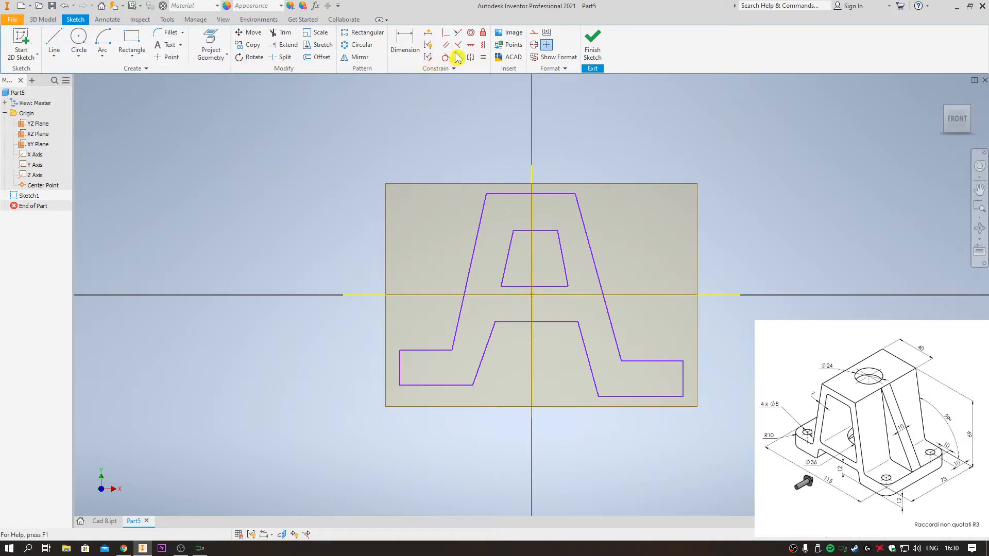
{"action": "left_click", "coordinate": [455, 35]}
{"action": "left_click", "coordinate": [448, 385]}
{"action": "left_click", "coordinate": [639, 396]}
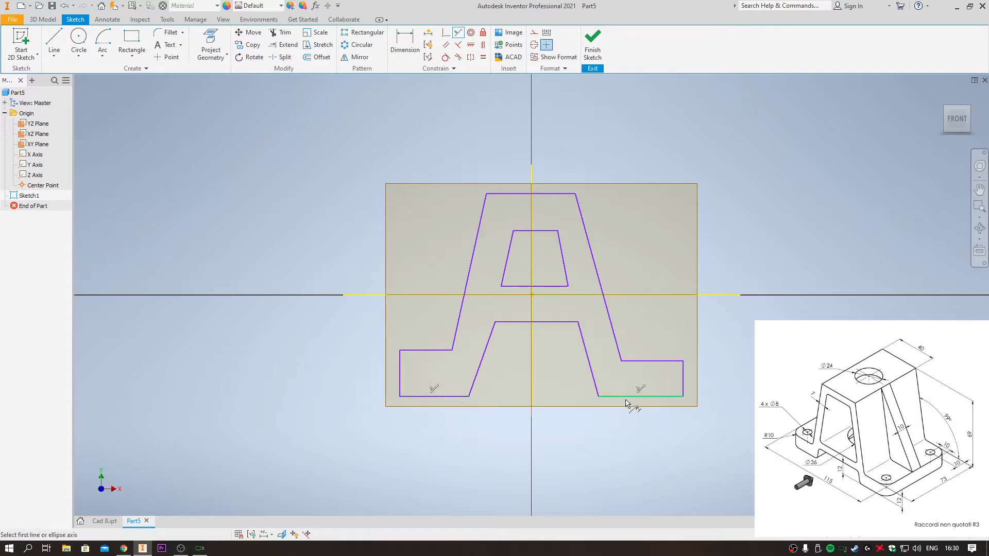
{"action": "mouse_move", "coordinate": [539, 193]}
{"action": "left_mouse_down"}
{"action": "mouse_move", "coordinate": [543, 210]}
{"action": "mouse_move", "coordinate": [540, 184]}
{"action": "left_mouse_up"}
{"action": "left_click_drag", "start_coordinate": [684, 392], "coordinate": [689, 390]}
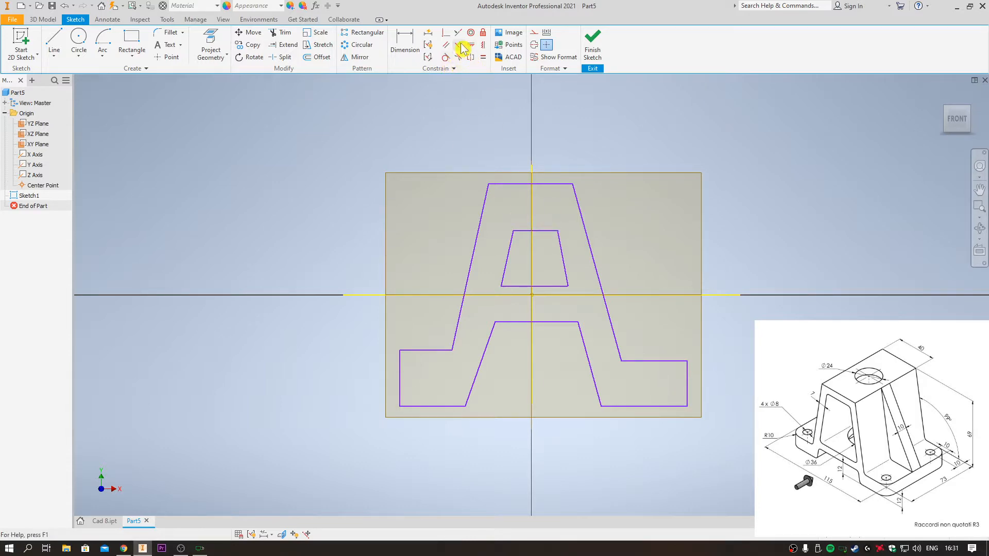
Apply an equal constraint to the outline's slanted left and right outer sides
{"action": "left_click", "coordinate": [482, 56]}
{"action": "left_click", "coordinate": [479, 227]}
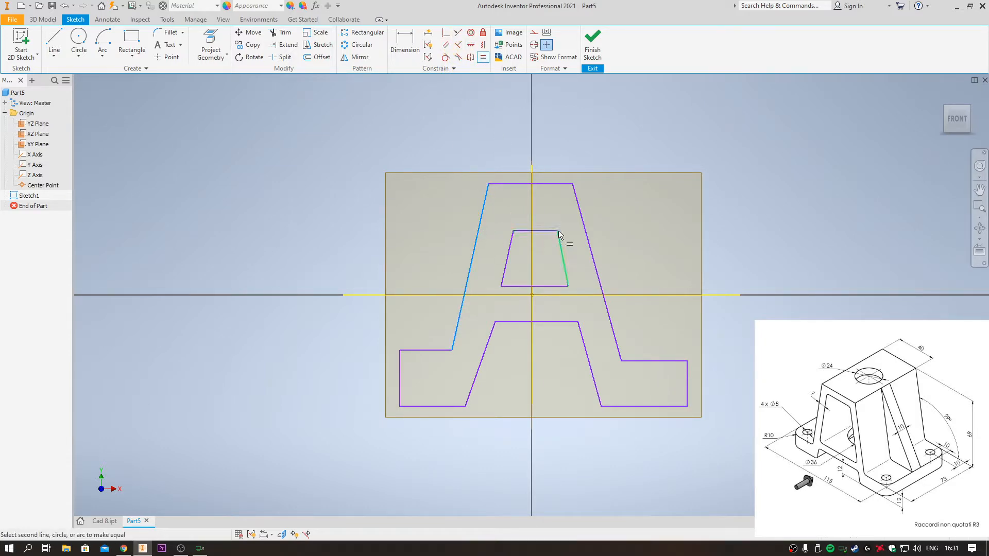
{"action": "left_click", "coordinate": [589, 247]}
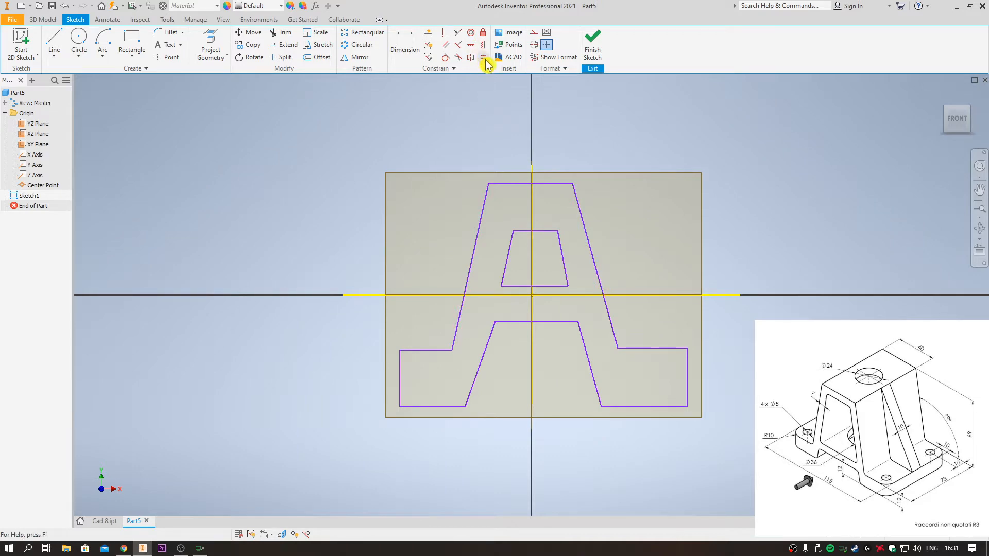
Apply an equal constraint to the inner trapezoid's slanted sides and move the trapezoid's top and bottom edges slightly upward
{"action": "left_click", "coordinate": [565, 256]}
{"action": "left_click", "coordinate": [511, 260]}
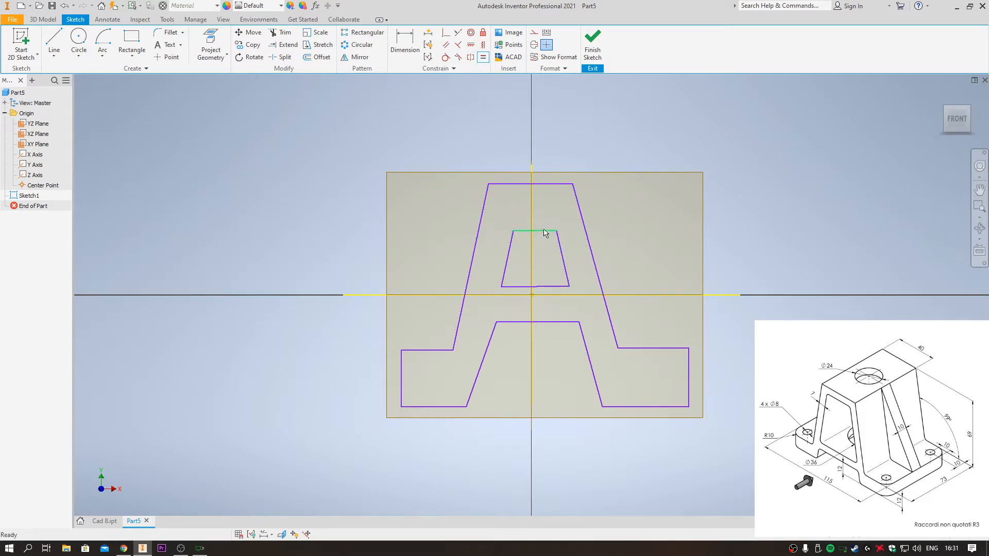
{"action": "left_click_drag", "start_coordinate": [540, 230], "coordinate": [539, 218]}
{"action": "left_click_drag", "start_coordinate": [547, 287], "coordinate": [545, 274]}
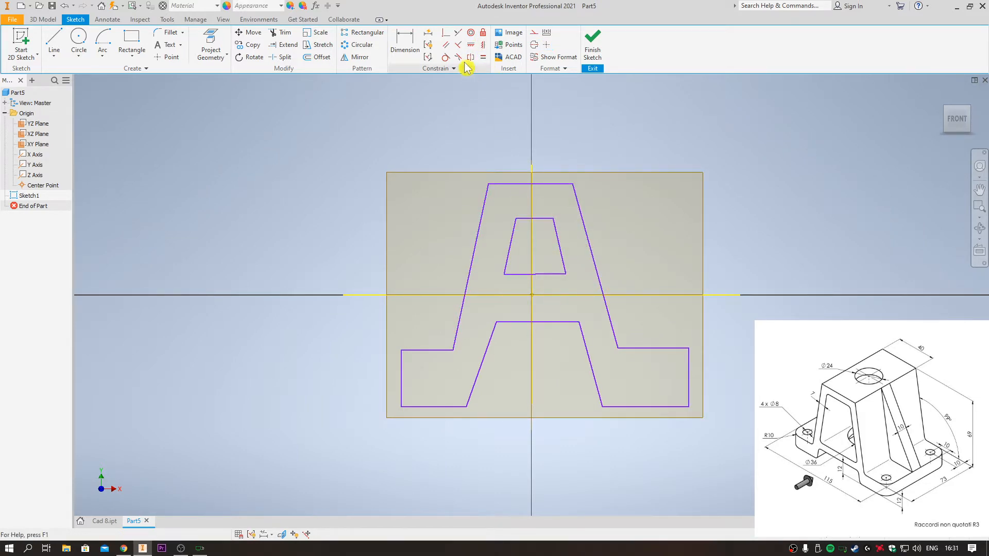
Try to apply a parallel constraint between the inner trapezoid's top and bottom edges
{"action": "left_click", "coordinate": [446, 45]}
{"action": "left_click", "coordinate": [545, 219]}
{"action": "left_click", "coordinate": [551, 278]}
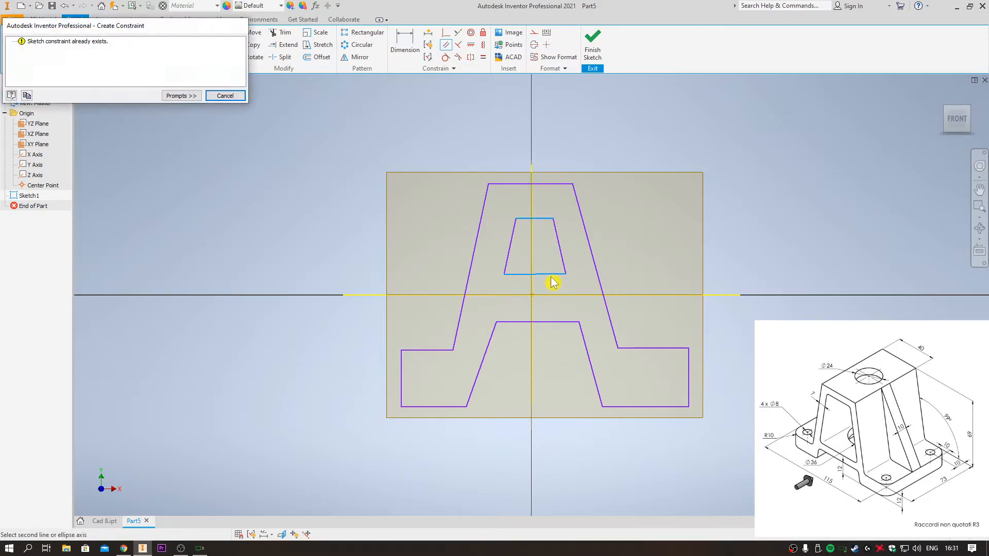
{"action": "key", "text": "Escape"}
Adjust the inner trapezoid's lower-left corner to level its bottom edge, and move its top edge down
{"action": "left_click_drag", "start_coordinate": [504, 276], "coordinate": [503, 272]}
{"action": "scroll", "coordinate": [557, 266], "scroll_direction": "up", "scroll_amount": 3}
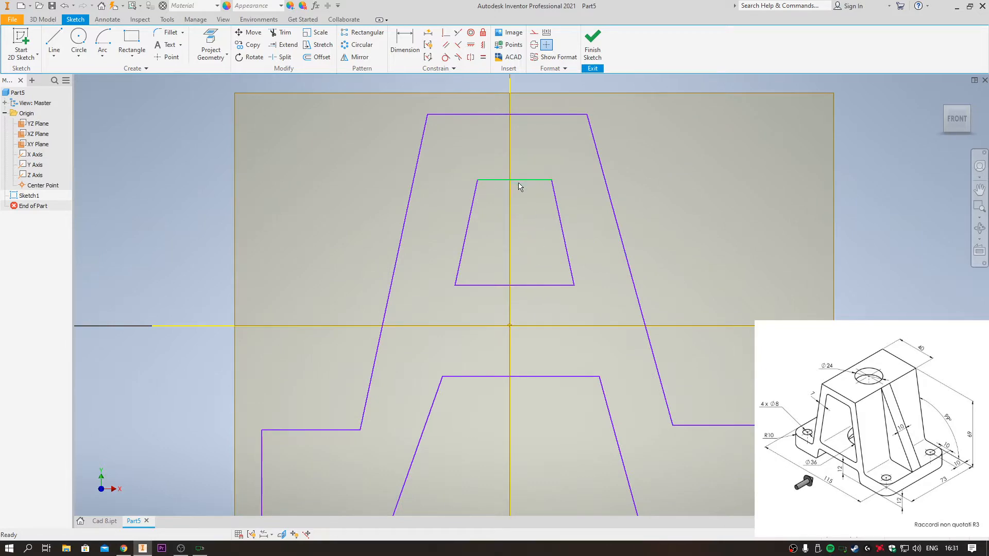
{"action": "left_click_drag", "start_coordinate": [518, 183], "coordinate": [522, 221]}
Retry the parallel constraint between the top and bottom edges of the reshaped inner trapezoid
{"action": "left_click", "coordinate": [444, 46]}
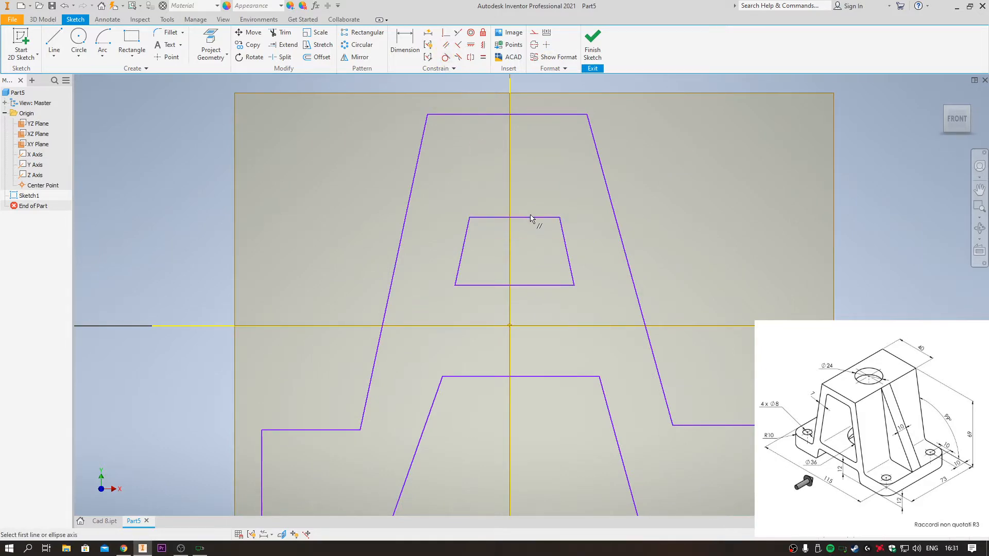
{"action": "left_click", "coordinate": [530, 217]}
{"action": "left_click", "coordinate": [540, 286]}
{"action": "key", "text": "Escape"}
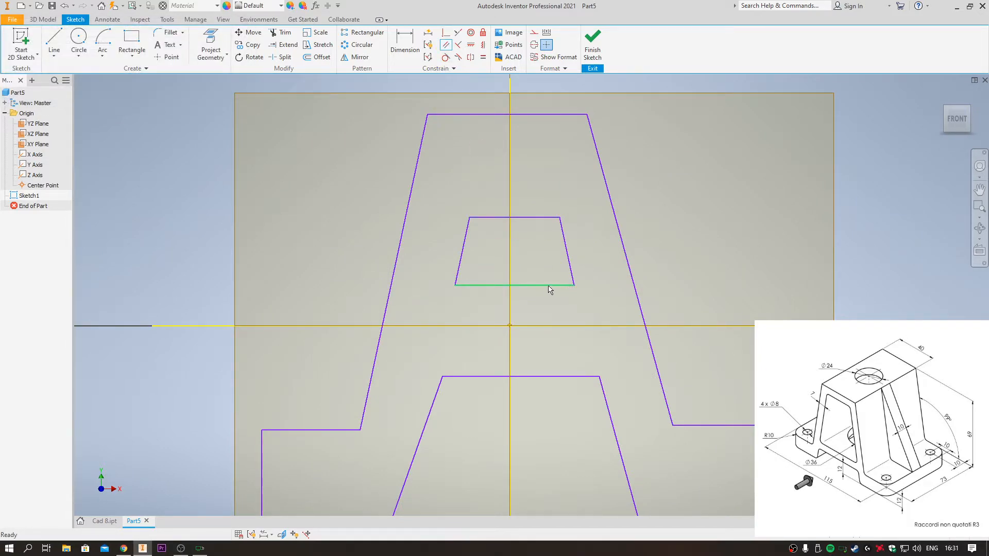
Lower the inner trapezoid's bottom edge and shift its right slanted side inward
{"action": "left_click_drag", "start_coordinate": [548, 286], "coordinate": [546, 302]}
{"action": "left_click_drag", "start_coordinate": [569, 262], "coordinate": [534, 302]}
{"action": "left_click", "coordinate": [587, 275]}
{"action": "scroll", "coordinate": [593, 323], "scroll_direction": "up", "scroll_amount": 2}
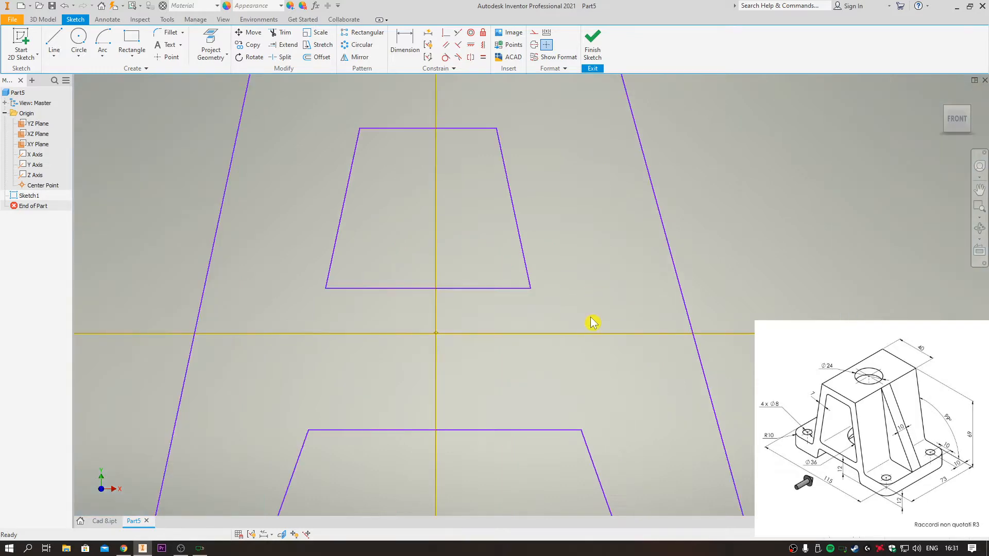
{"action": "scroll", "coordinate": [593, 323], "scroll_direction": "down", "scroll_amount": 1}
{"action": "scroll", "coordinate": [529, 259], "scroll_direction": "down", "scroll_amount": 2}
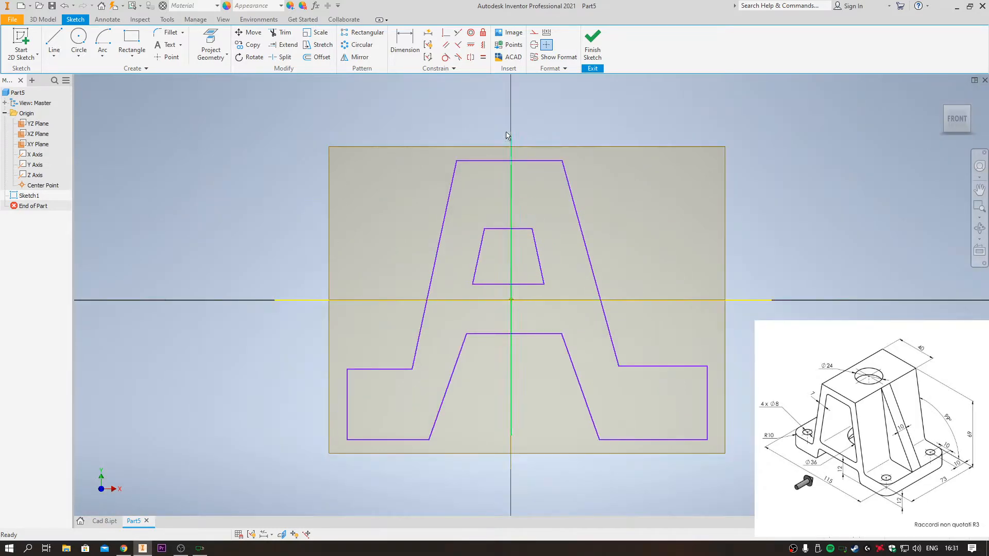
Dimension the outline's top edge at 40 mm and place the dimension a little above the edge
{"action": "left_click", "coordinate": [405, 44]}
{"action": "left_click", "coordinate": [516, 161]}
{"action": "left_click", "coordinate": [529, 133]}
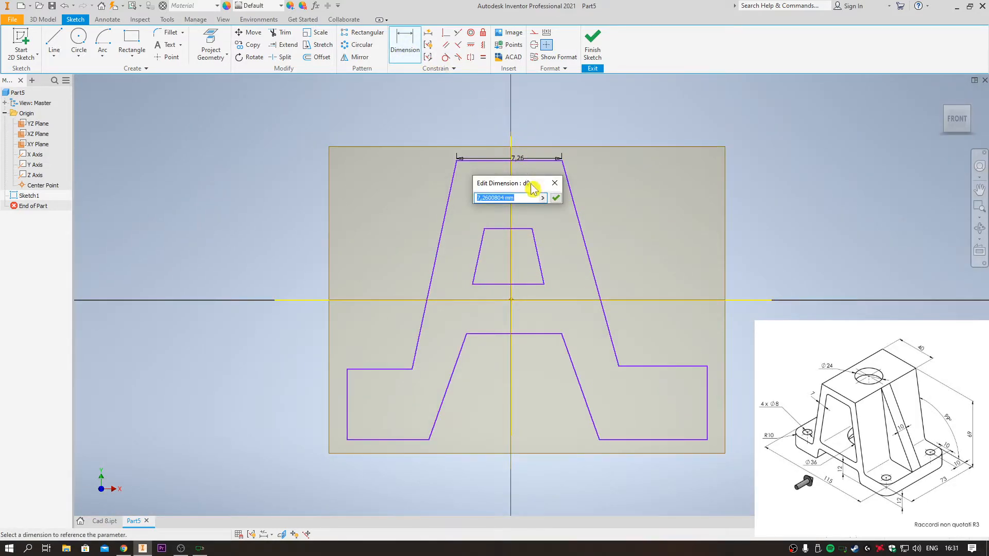
{"action": "type", "text": "40"}
{"action": "key", "text": "Return"}
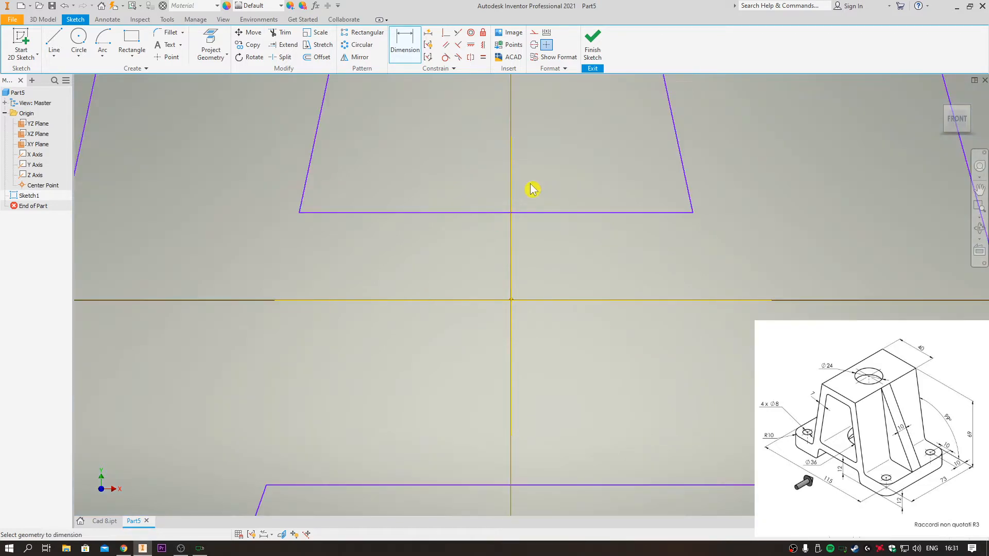
{"action": "scroll", "coordinate": [532, 190], "scroll_direction": "down", "scroll_amount": 3}
{"action": "mouse_move", "coordinate": [589, 243]}
{"action": "middle_mouse_down"}
{"action": "mouse_move", "coordinate": [566, 289]}
{"action": "mouse_move", "coordinate": [505, 299]}
{"action": "mouse_move", "coordinate": [479, 290]}
{"action": "middle_mouse_up"}
{"action": "scroll", "coordinate": [567, 289], "scroll_direction": "down", "scroll_amount": 2}
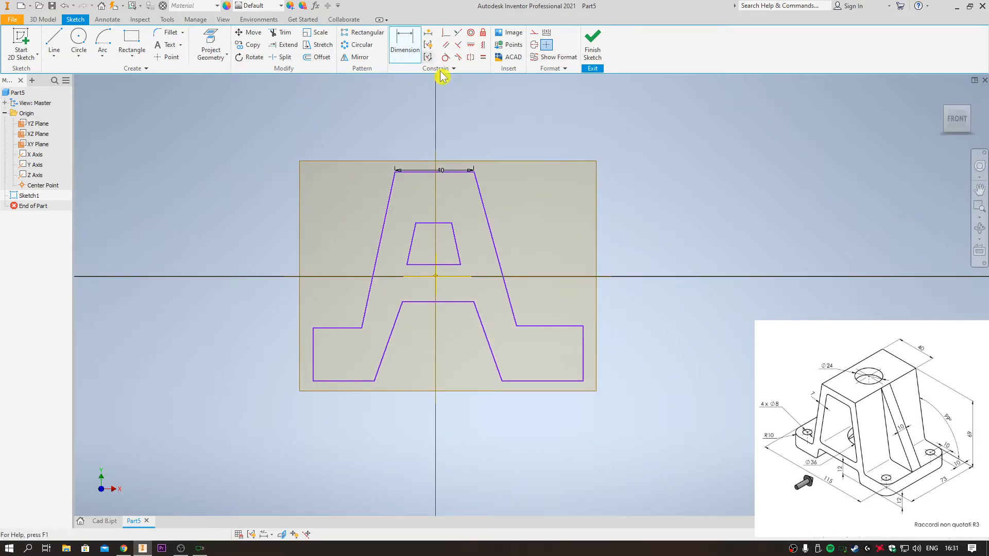
{"action": "left_click", "coordinate": [446, 171]}
{"action": "left_click", "coordinate": [462, 156]}
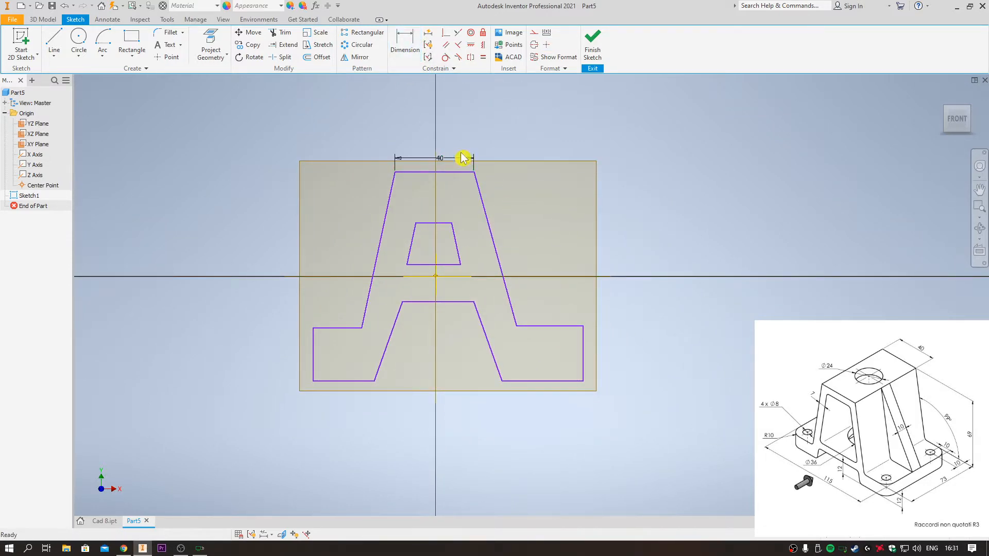
Set the overall height between the outline's top edge and the right foot's bottom edge to 69 mm
{"action": "right_click", "coordinate": [507, 143]}
{"action": "left_click", "coordinate": [461, 156]}
{"action": "left_click", "coordinate": [463, 173]}
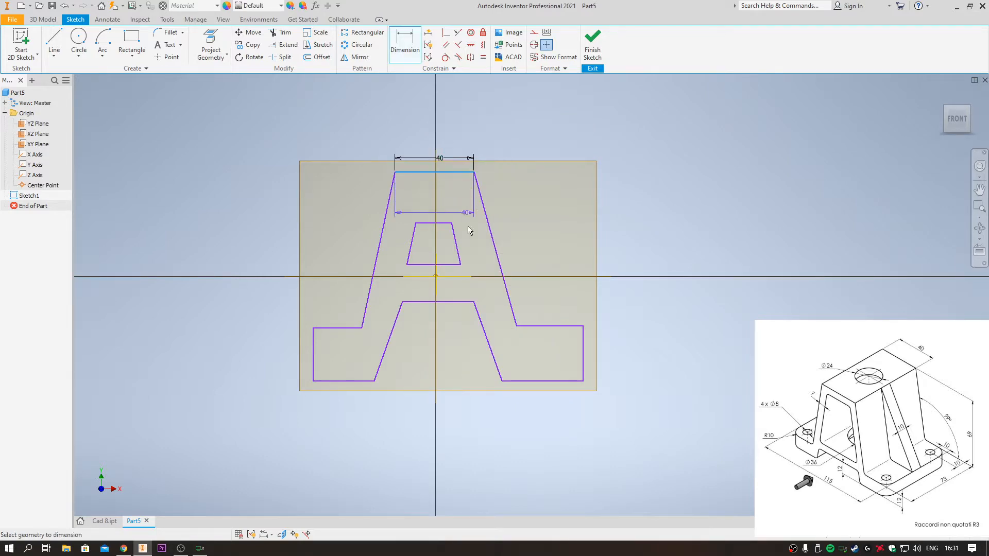
{"action": "left_click", "coordinate": [548, 380]}
{"action": "left_click", "coordinate": [667, 343]}
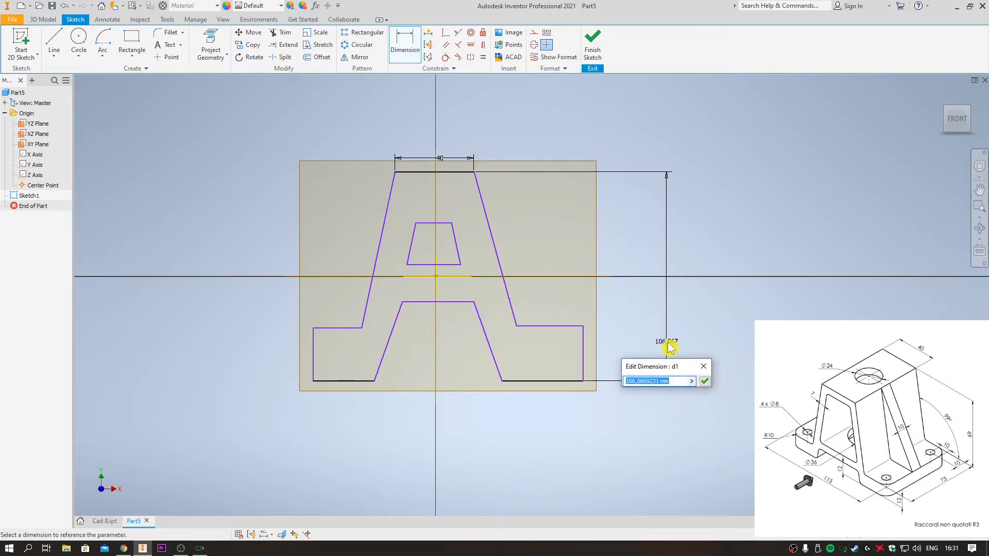
{"action": "type", "text": "69"}
{"action": "key", "text": "Return"}
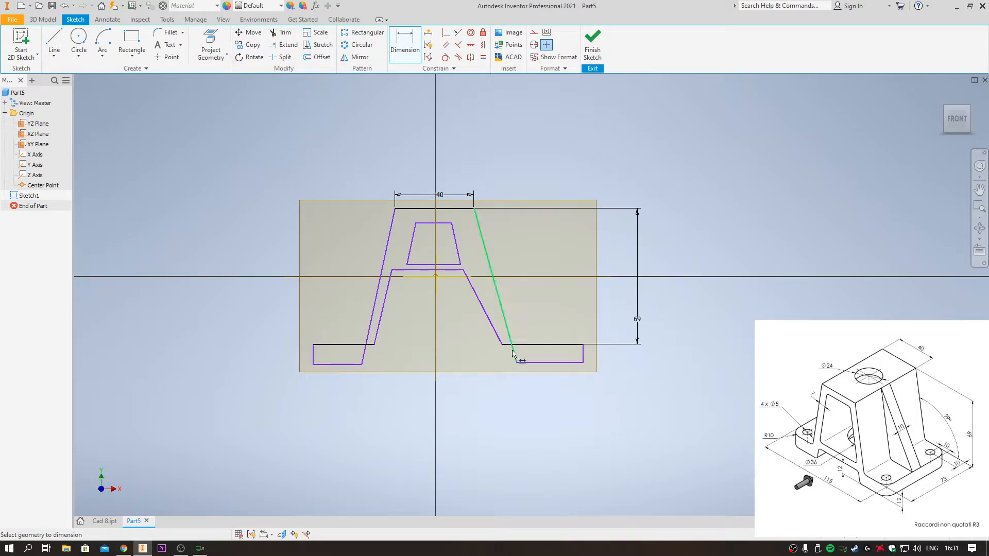
Raise the top edges of the right and left feet above their bottom edges
{"action": "left_click", "coordinate": [543, 362]}
{"action": "mouse_move", "coordinate": [545, 346]}
{"action": "left_mouse_down"}
{"action": "mouse_move", "coordinate": [578, 329]}
{"action": "mouse_move", "coordinate": [567, 332]}
{"action": "left_mouse_up"}
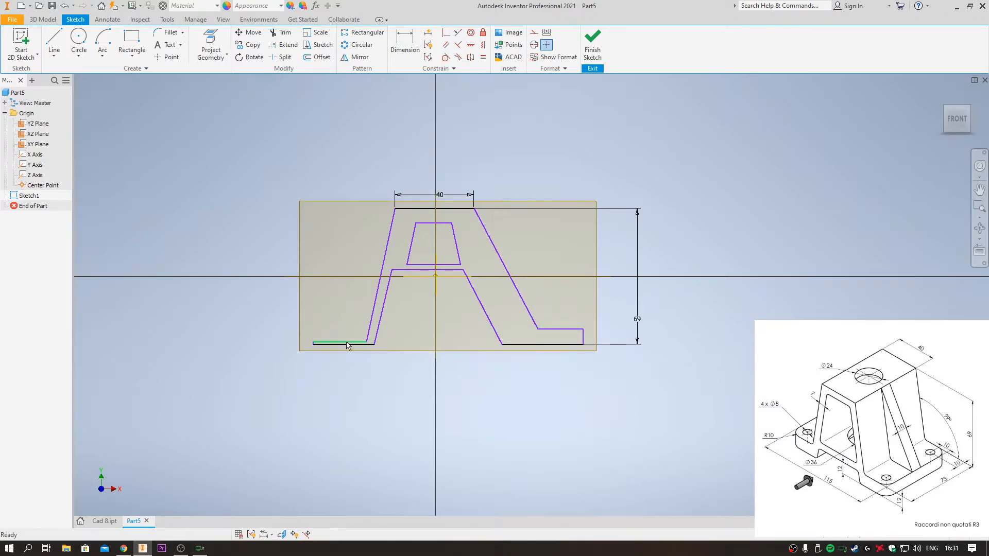
{"action": "left_click_drag", "start_coordinate": [350, 345], "coordinate": [332, 322]}
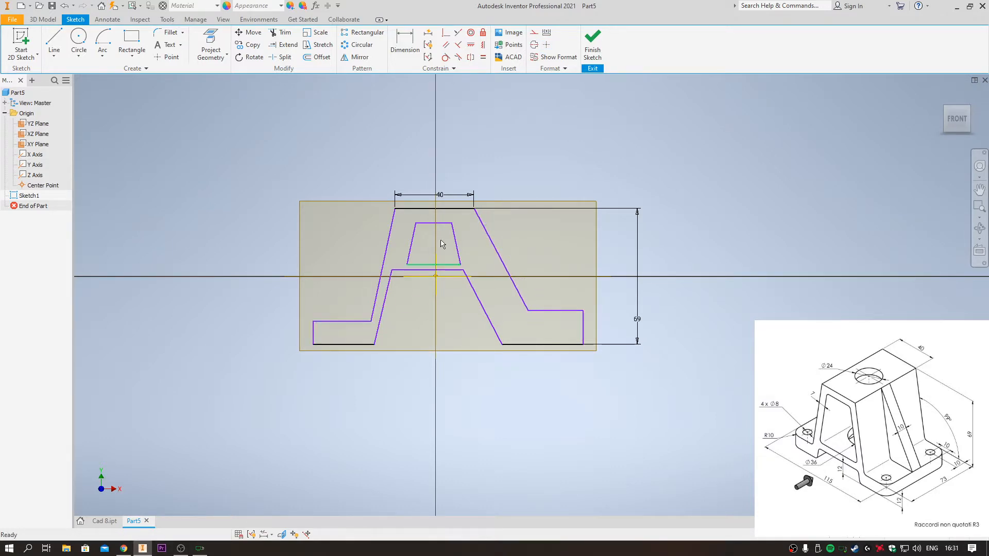
Apply equal constraints to the feet's outer vertical edges and to the feet's top edges
{"action": "left_click", "coordinate": [483, 57]}
{"action": "left_click", "coordinate": [313, 333]}
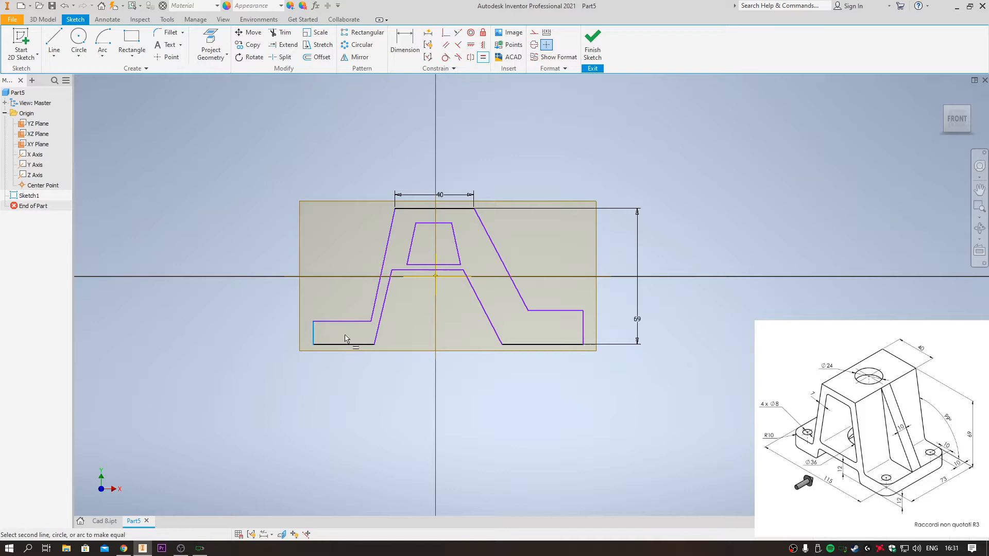
{"action": "left_click", "coordinate": [583, 330]}
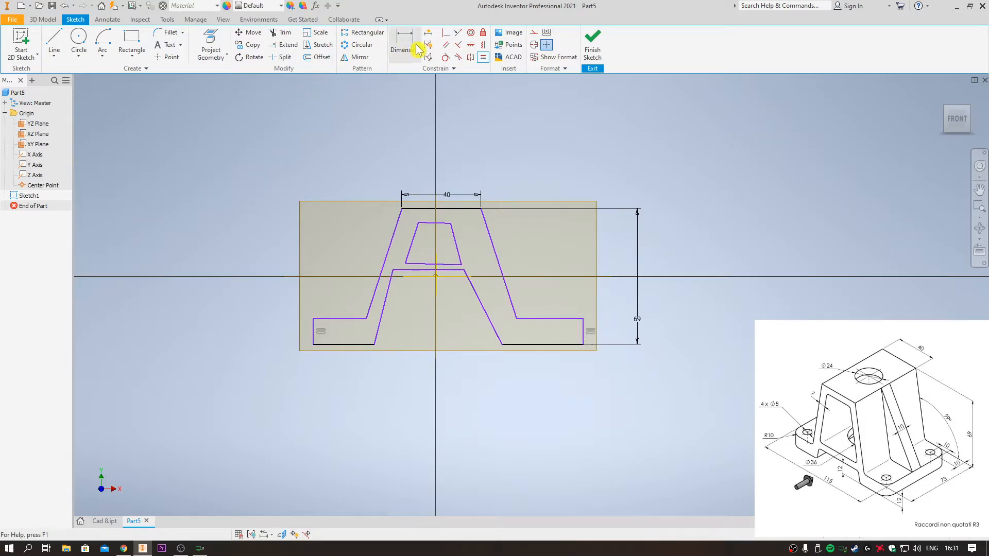
{"action": "left_click", "coordinate": [352, 318]}
{"action": "left_click", "coordinate": [538, 319]}
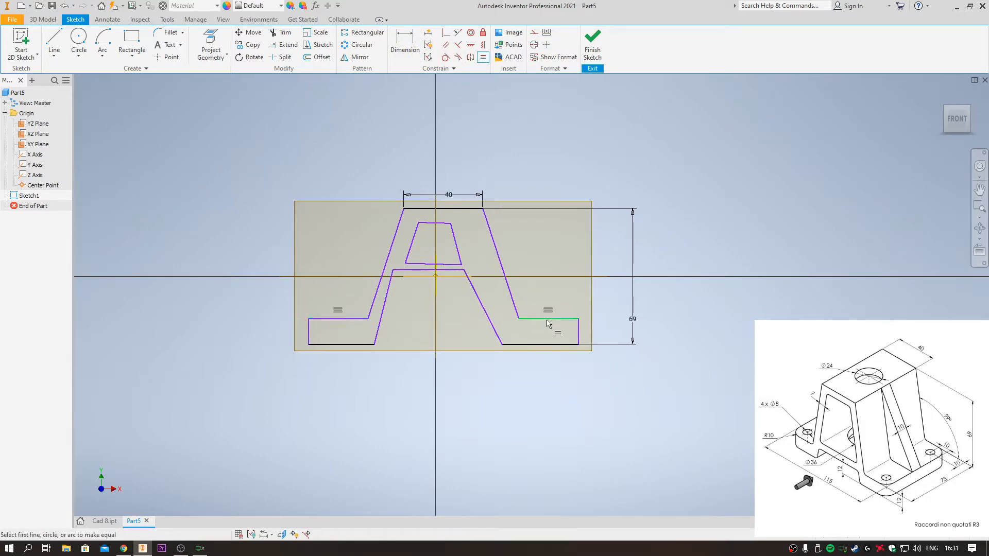
{"action": "key", "text": "Escape"}
Shift the outline's top edge left toward the vertical centre line and lower the underside notch's horizontal edge to about foot height
{"action": "left_click_drag", "start_coordinate": [483, 211], "coordinate": [472, 209]}
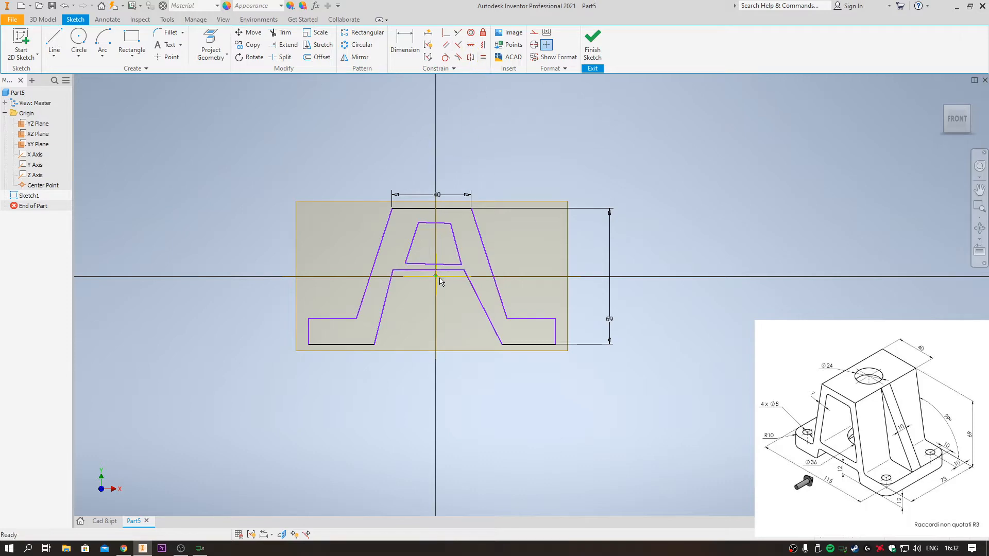
{"action": "left_click_drag", "start_coordinate": [445, 274], "coordinate": [448, 324]}
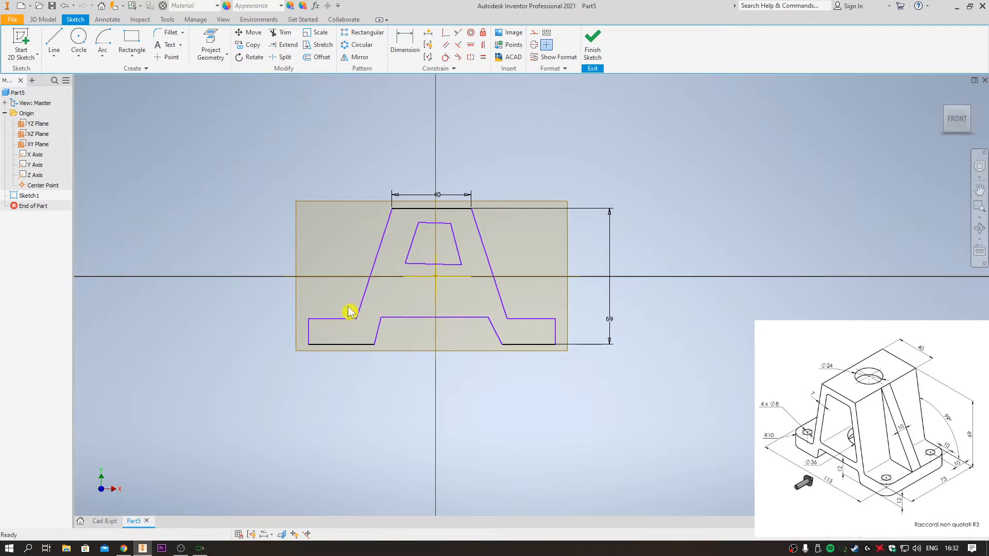
Dimension the right foot's height at 12 mm
{"action": "left_click", "coordinate": [405, 42]}
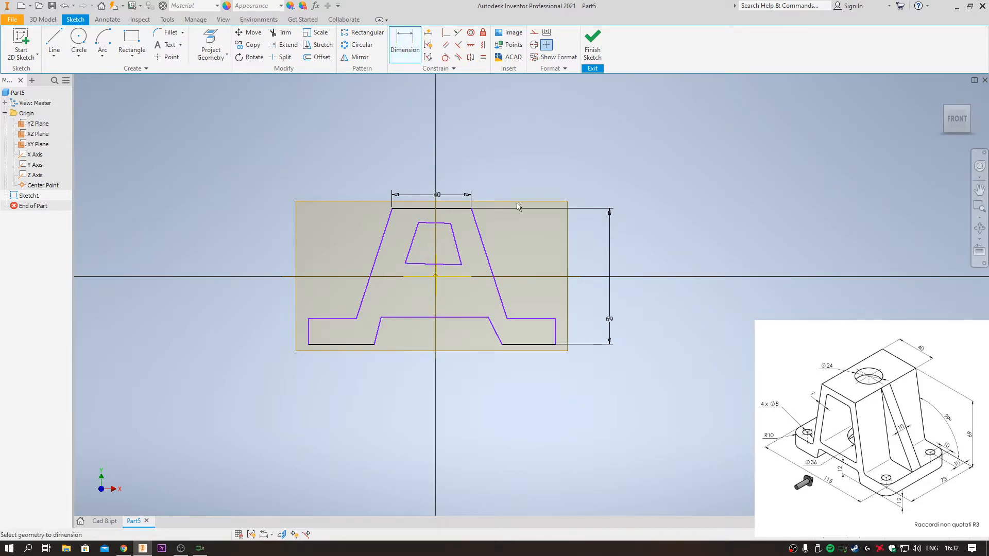
{"action": "left_click", "coordinate": [584, 326]}
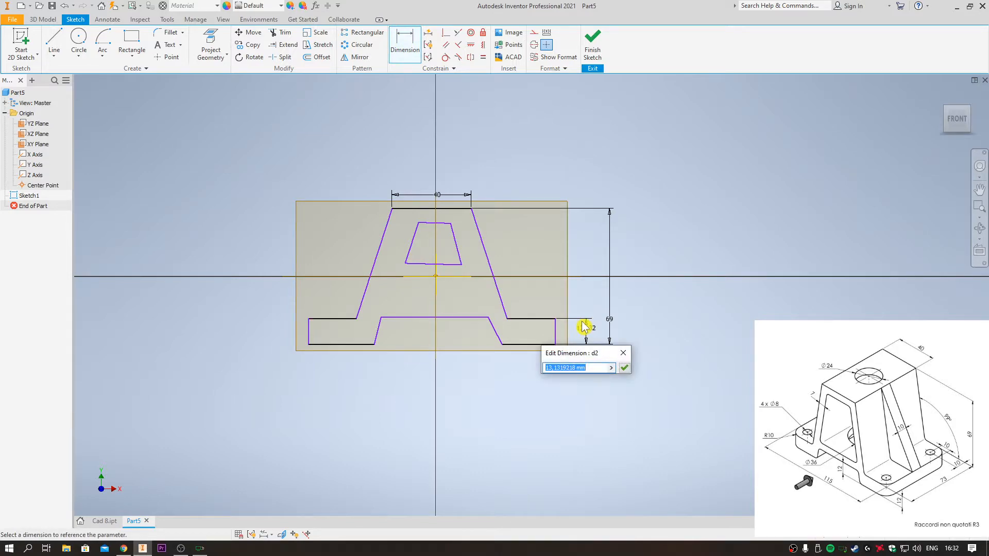
{"action": "type", "text": "12"}
{"action": "key", "text": "Return"}
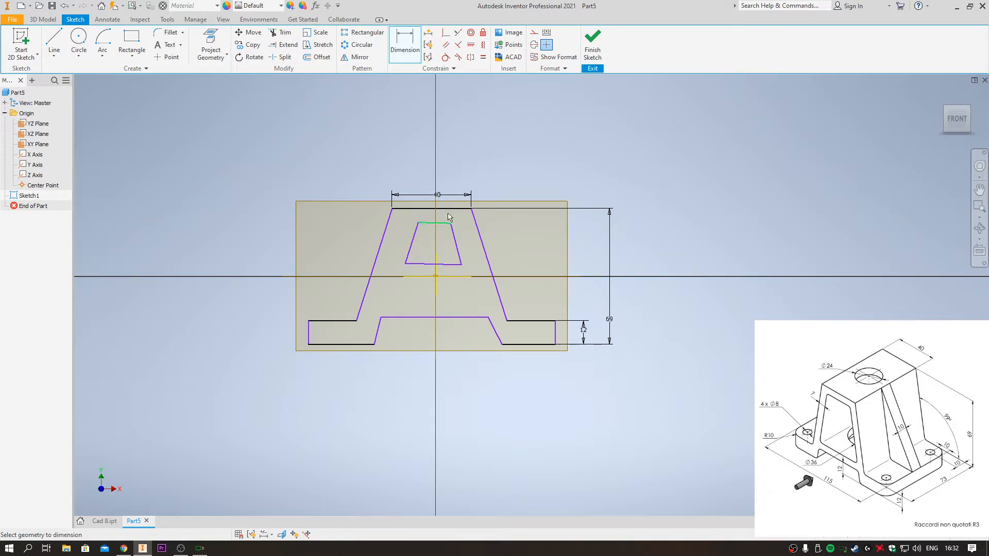
Make the underside notch's horizontal edge collinear with the right foot's top edge
{"action": "left_click", "coordinate": [408, 45]}
{"action": "left_click", "coordinate": [458, 33]}
{"action": "left_click", "coordinate": [453, 317]}
{"action": "left_click", "coordinate": [539, 321]}
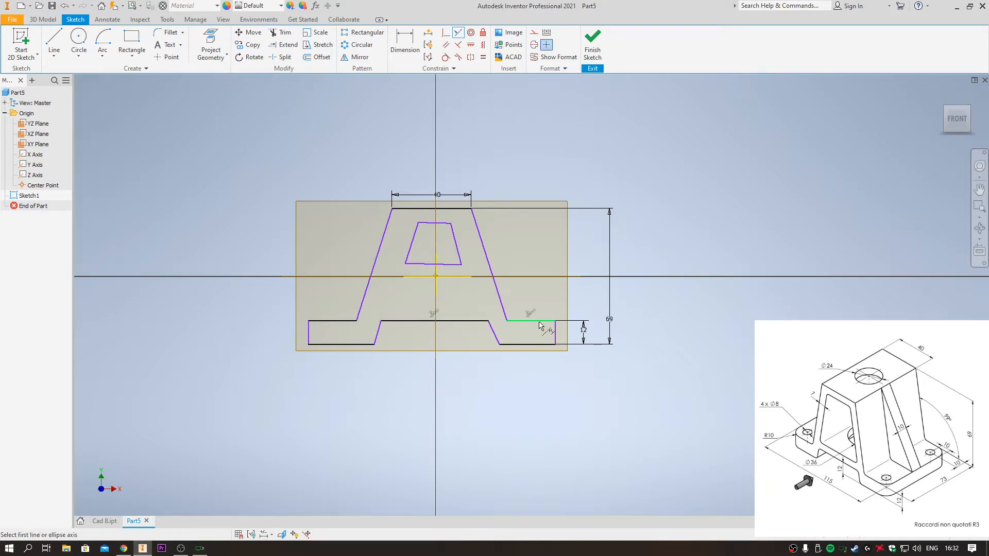
{"action": "key", "text": "Escape"}
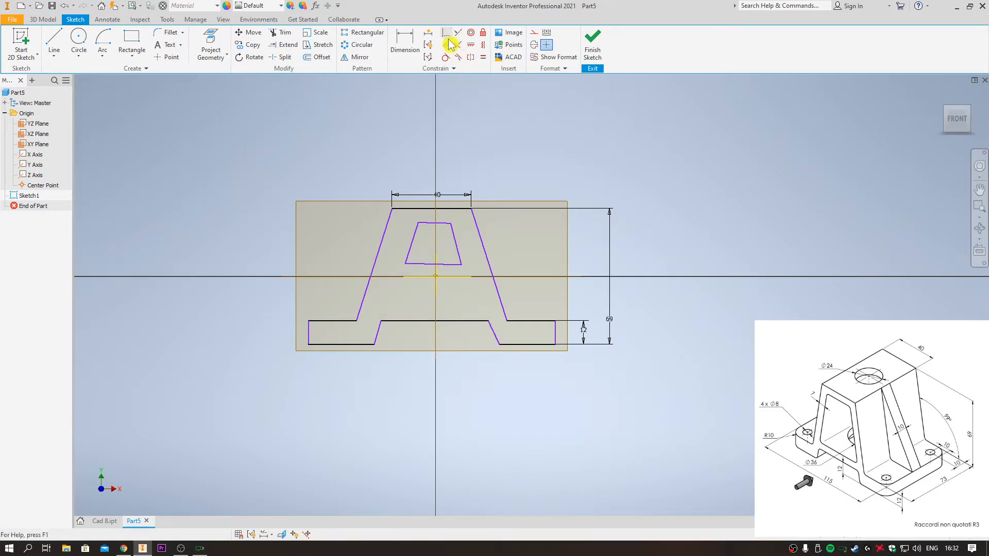
Apply an equal constraint to the two short slanted sides of the underside notch
{"action": "left_click", "coordinate": [482, 57]}
{"action": "left_click", "coordinate": [495, 339]}
{"action": "left_click", "coordinate": [380, 332]}
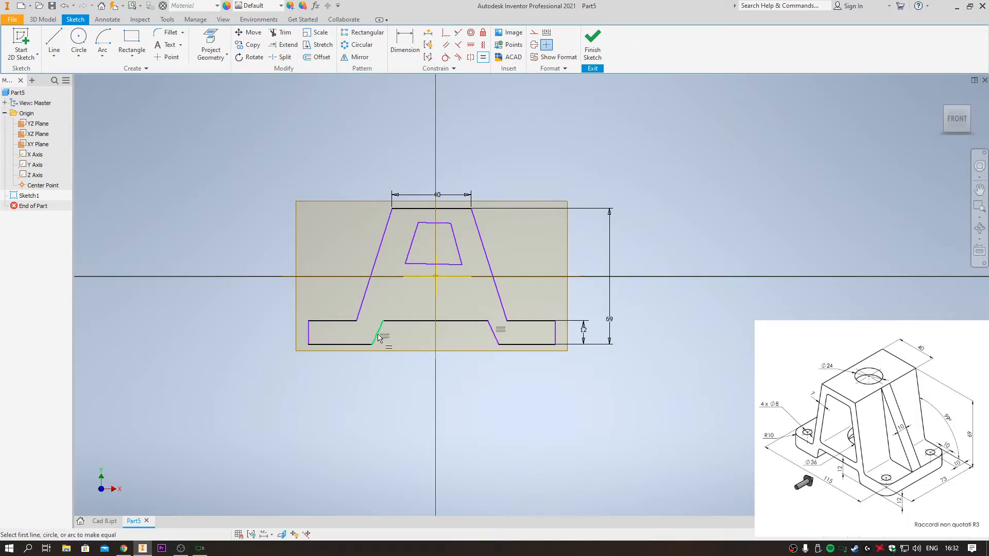
Try to apply equal constraints to the outline's outer slanted sides and to the inner trapezoid's slanted sides
{"action": "left_click", "coordinate": [483, 57]}
{"action": "left_click", "coordinate": [374, 263]}
{"action": "left_click", "coordinate": [488, 257]}
{"action": "key", "text": "Return"}
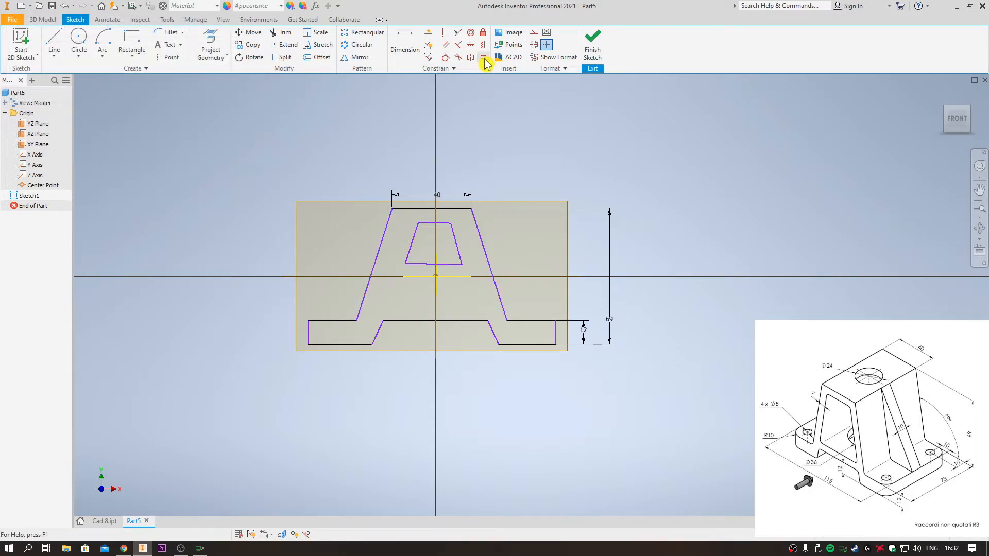
{"action": "left_click", "coordinate": [412, 249]}
{"action": "left_click", "coordinate": [454, 246]}
{"action": "key", "text": "Return"}
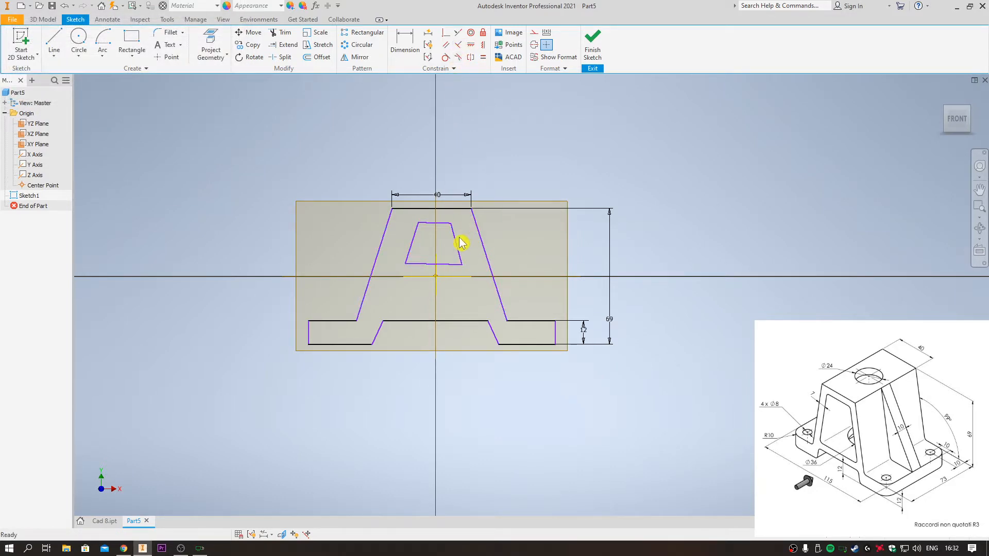
Make the inner trapezoid's top edge parallel to the outline's top edge, and stretch the trapezoid's bottom edge downward
{"action": "left_click", "coordinate": [446, 44]}
{"action": "left_click", "coordinate": [437, 223]}
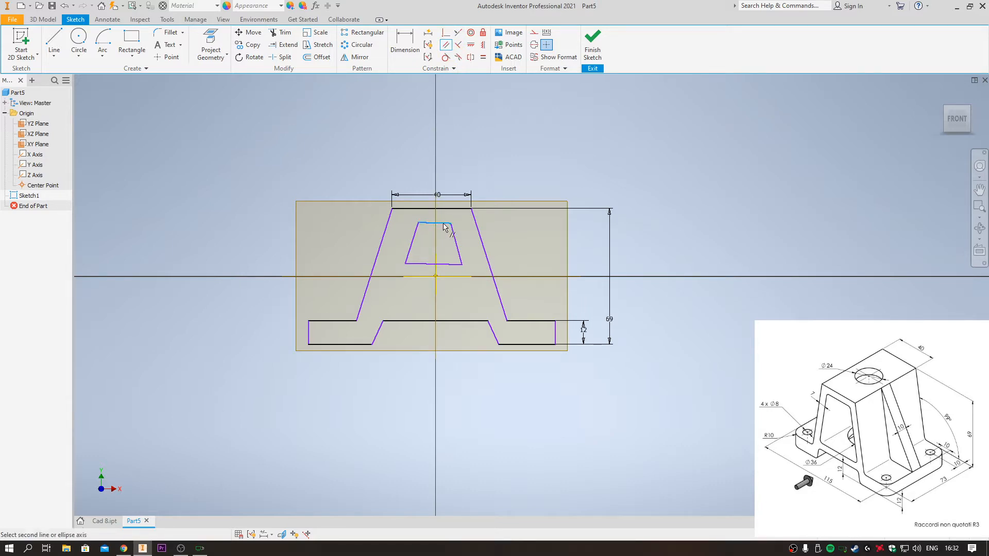
{"action": "left_click", "coordinate": [433, 208]}
{"action": "mouse_move", "coordinate": [453, 264]}
{"action": "left_mouse_down"}
{"action": "mouse_move", "coordinate": [452, 281]}
{"action": "mouse_move", "coordinate": [448, 259]}
{"action": "left_mouse_up"}
{"action": "left_click_drag", "start_coordinate": [447, 259], "coordinate": [448, 298]}
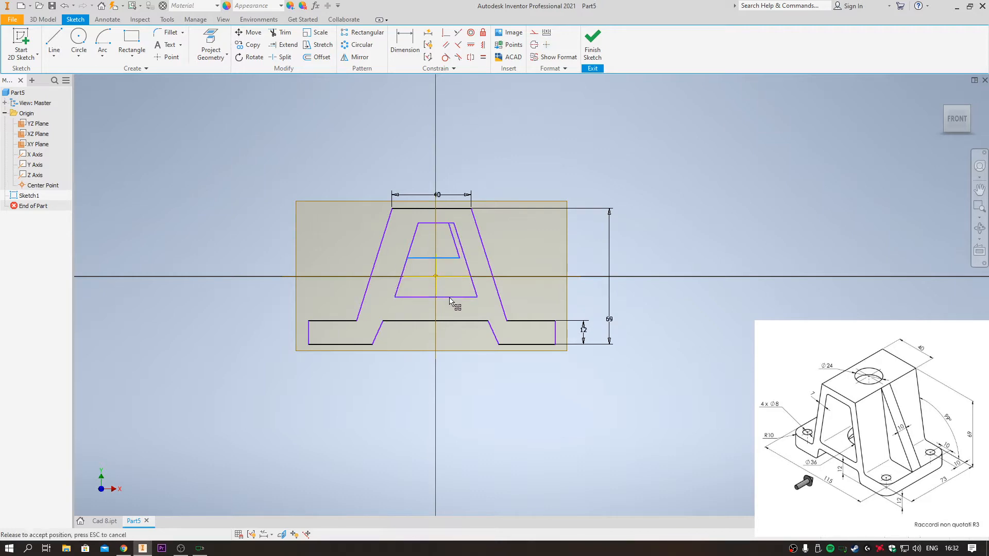
Set the wall thickness between the left slanted sides of the outline and the inner trapezoid to 7 mm
{"action": "left_click", "coordinate": [405, 41]}
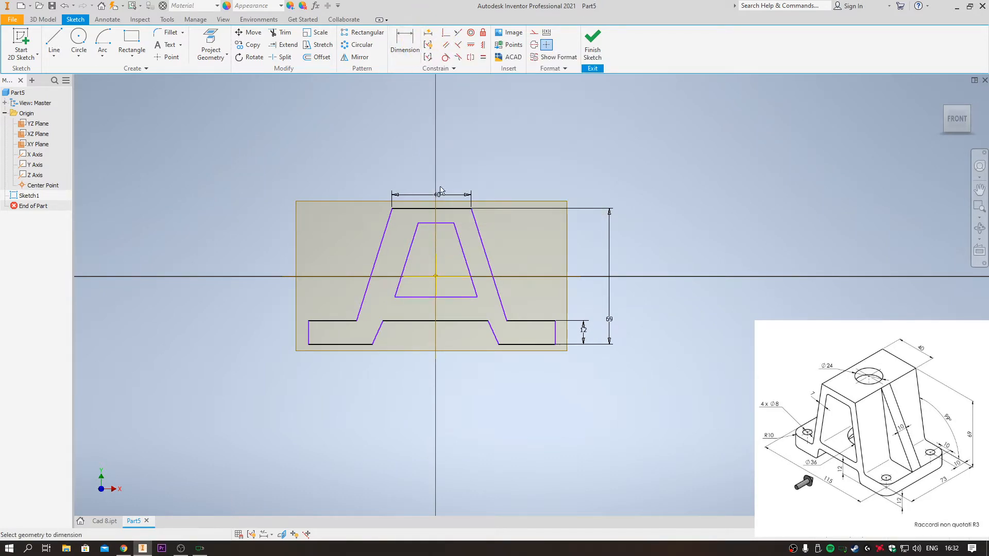
{"action": "left_click", "coordinate": [379, 257]}
{"action": "left_click", "coordinate": [393, 255]}
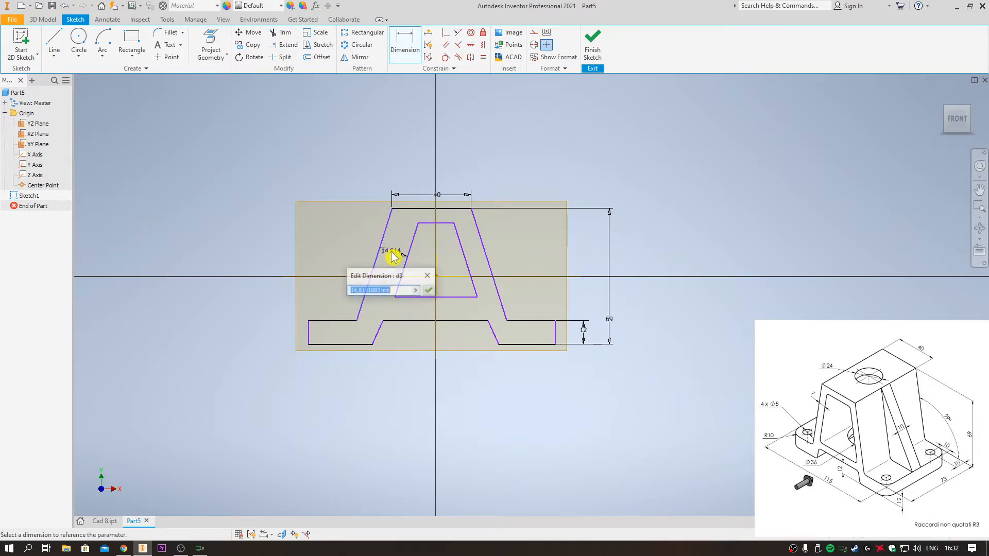
{"action": "type", "text": "7"}
{"action": "key", "text": "Return"}
Set the wall thickness between the right slanted sides of the outline and the inner trapezoid to 7 mm
{"action": "left_click", "coordinate": [462, 258]}
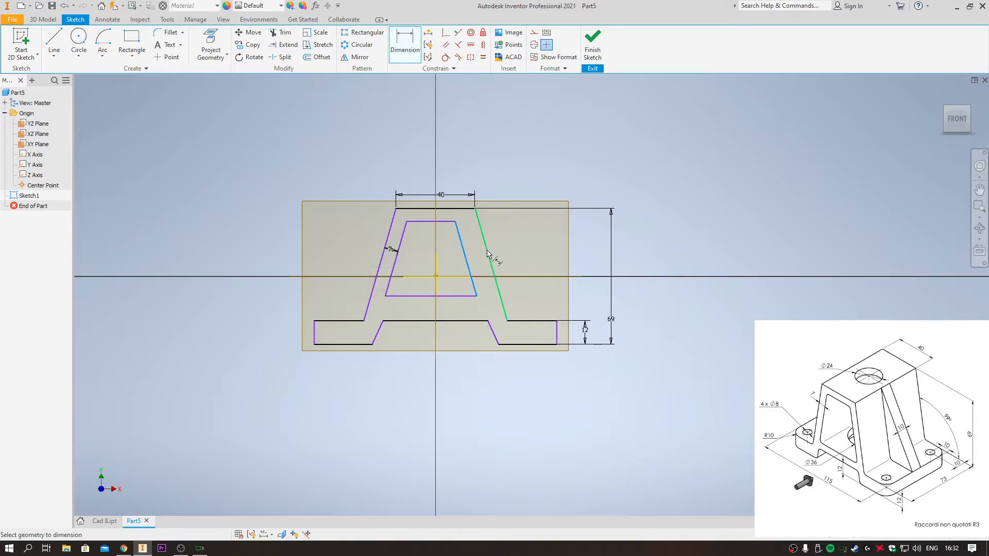
{"action": "left_click", "coordinate": [488, 252]}
{"action": "left_click", "coordinate": [475, 253]}
{"action": "type", "text": "7"}
{"action": "key", "text": "Return"}
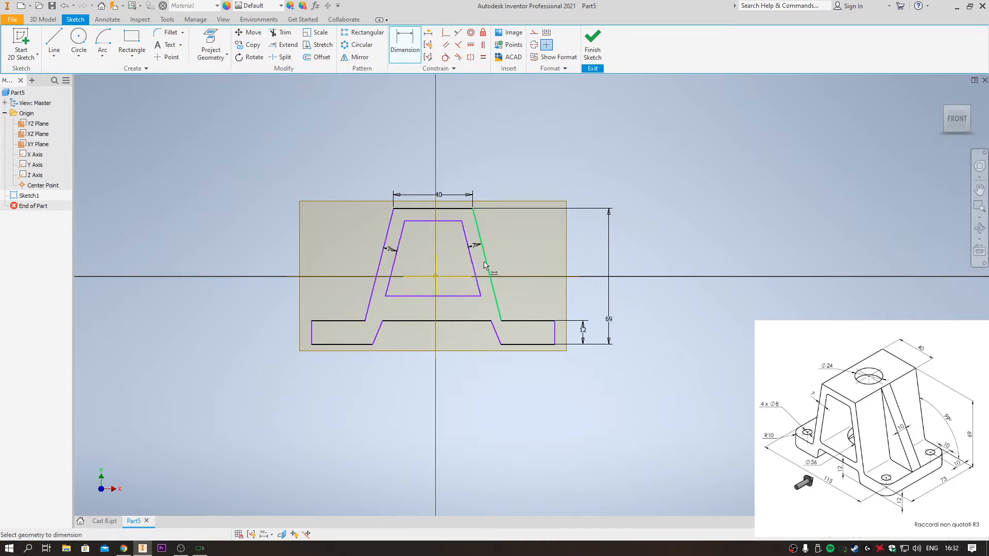
{"action": "key", "text": "Escape"}
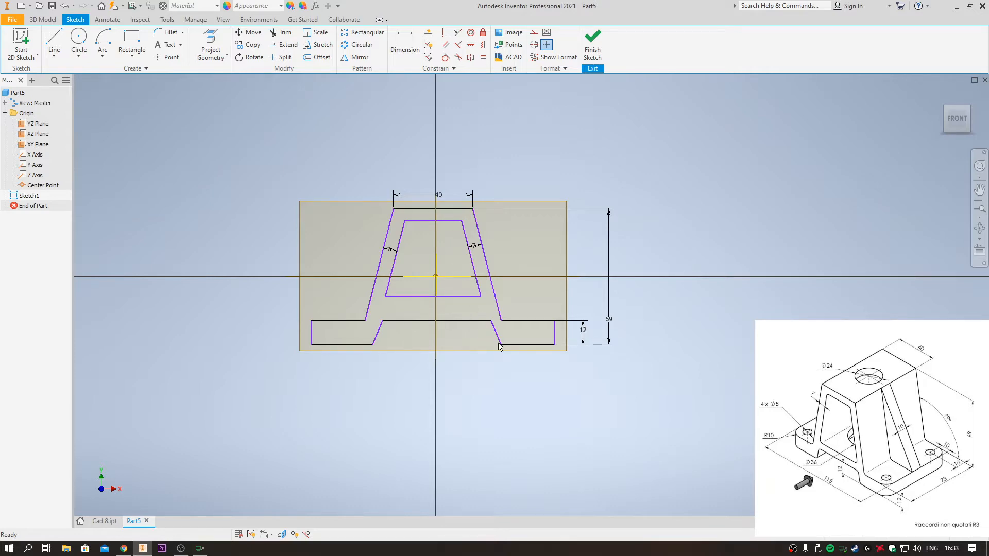
Make the outline's outer slanted sides symmetric about the vertical axis, and pull the inner trapezoid's bottom edge back above the notch
{"action": "mouse_move", "coordinate": [496, 338]}
{"action": "left_mouse_down"}
{"action": "mouse_move", "coordinate": [474, 338]}
{"action": "mouse_move", "coordinate": [484, 340]}
{"action": "left_mouse_up"}
{"action": "left_click", "coordinate": [407, 46]}
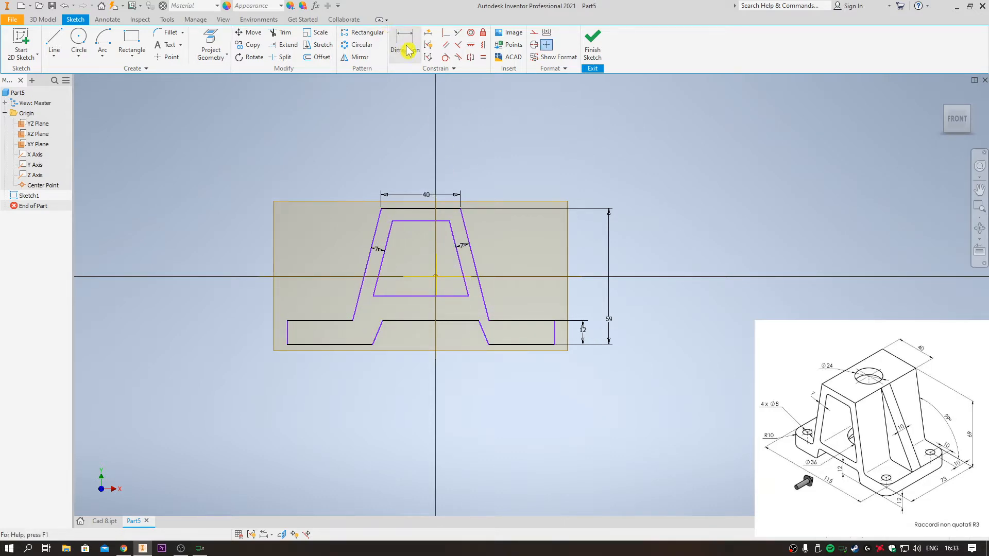
{"action": "left_click", "coordinate": [470, 56]}
{"action": "left_click", "coordinate": [365, 290]}
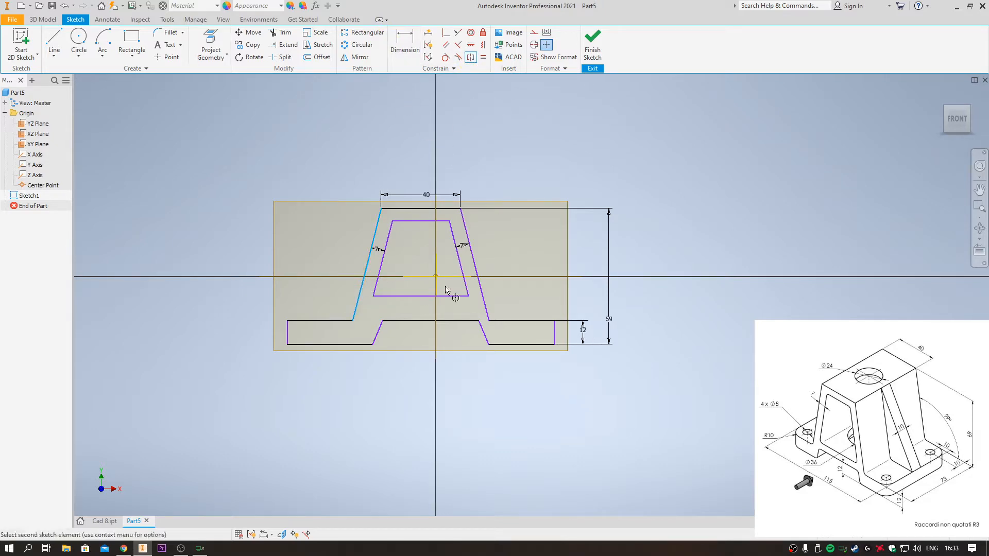
{"action": "left_click", "coordinate": [483, 299]}
{"action": "left_click", "coordinate": [436, 282]}
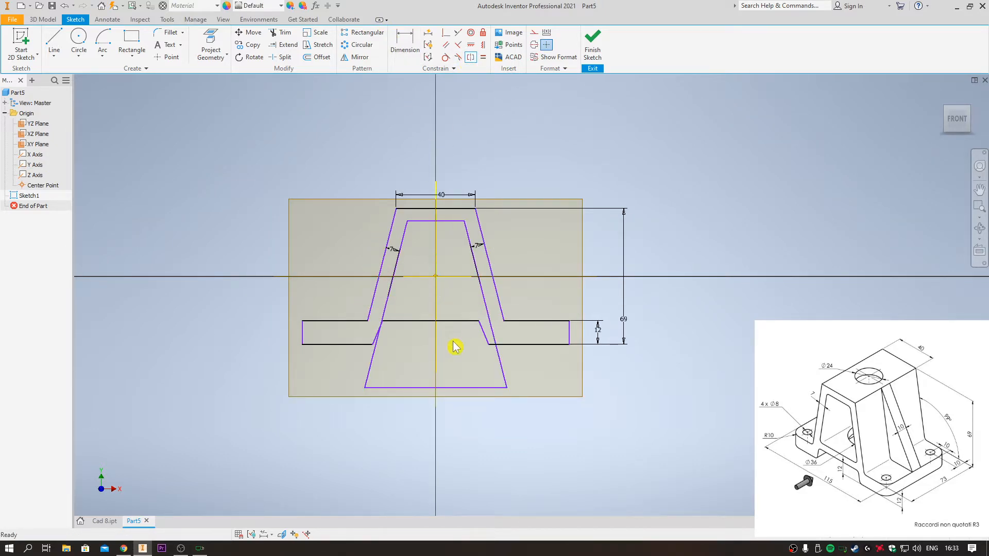
{"action": "mouse_move", "coordinate": [453, 343]}
{"action": "left_mouse_down"}
{"action": "mouse_move", "coordinate": [463, 392]}
{"action": "mouse_move", "coordinate": [447, 292]}
{"action": "mouse_move", "coordinate": [450, 279]}
{"action": "mouse_move", "coordinate": [481, 309]}
{"action": "mouse_move", "coordinate": [481, 292]}
{"action": "left_mouse_up"}
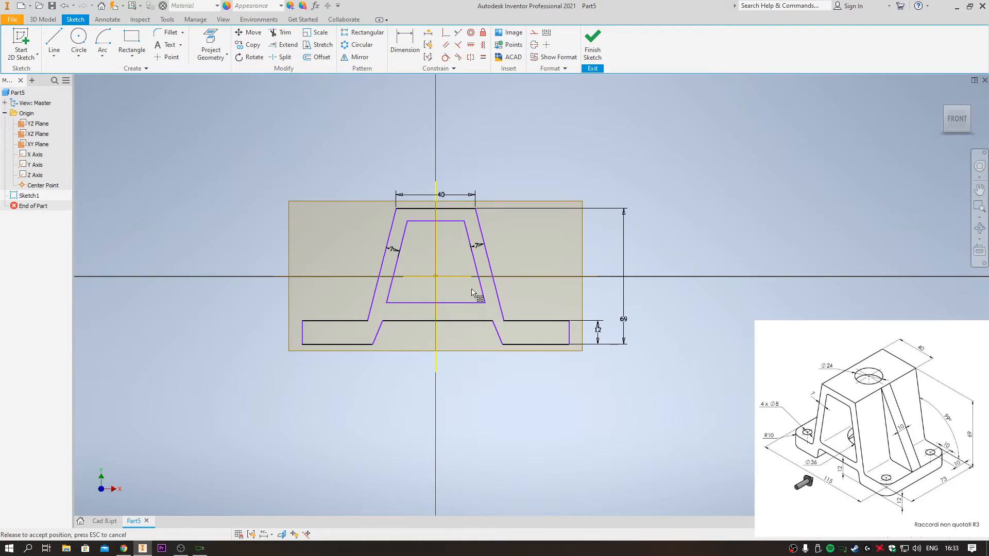
{"action": "left_click", "coordinate": [483, 298]}
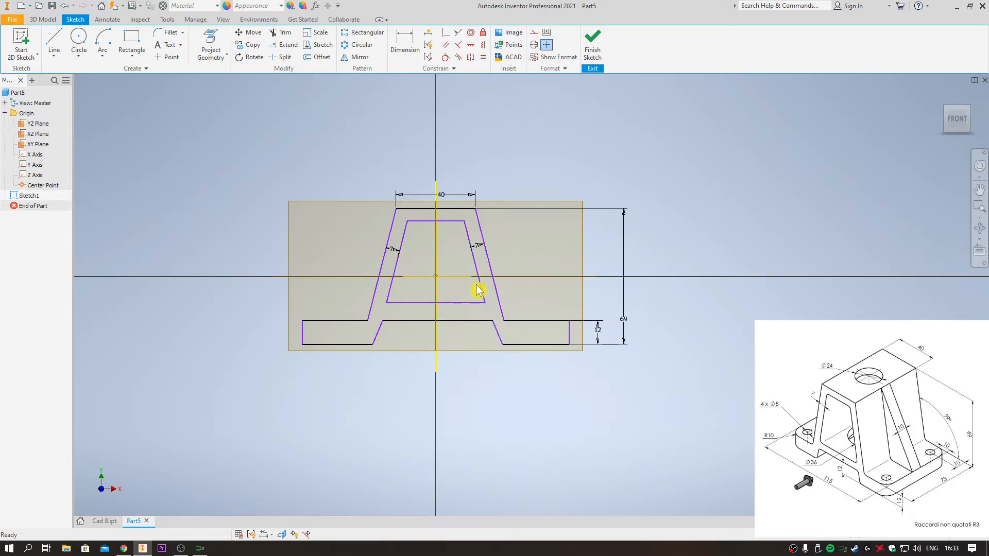
Try to make the inner trapezoid's left side collinear with the underside notch's left slanted side
{"action": "left_click", "coordinate": [458, 32]}
{"action": "left_click", "coordinate": [390, 292]}
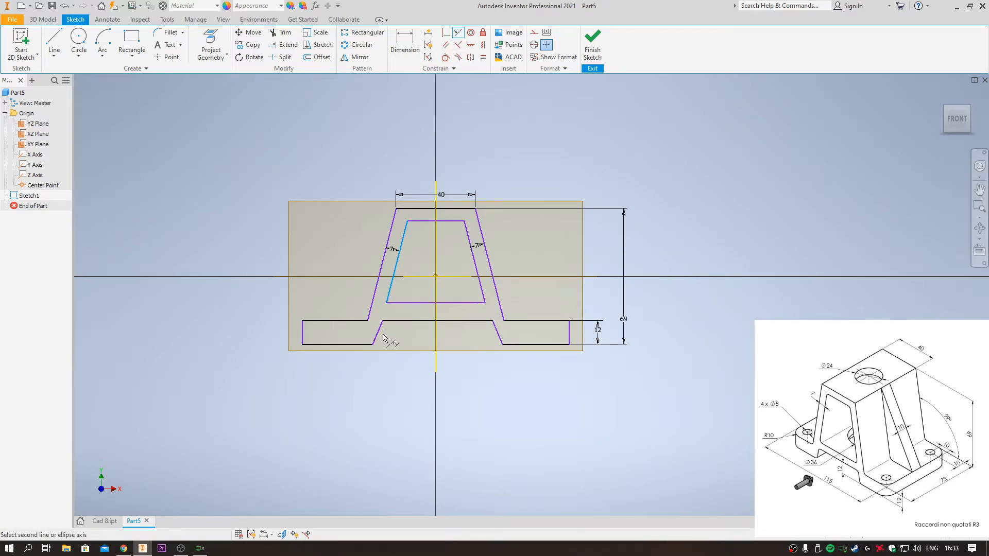
{"action": "left_click", "coordinate": [379, 334]}
{"action": "key", "text": "Escape"}
{"action": "key", "text": "Escape"}
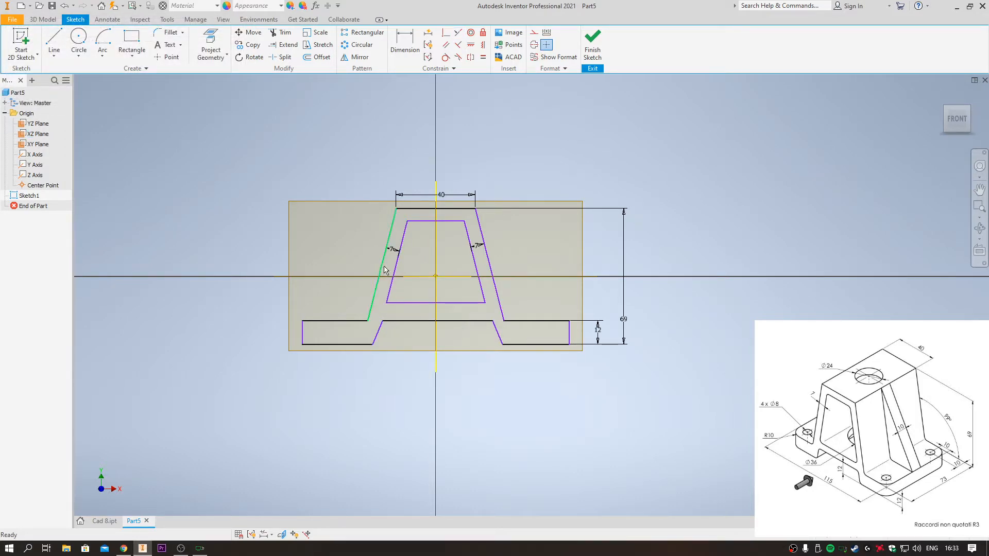
Try to make the left sides of the outline and inner trapezoid parallel, and pull the trapezoid's lower-left corner outward
{"action": "left_click", "coordinate": [446, 45]}
{"action": "left_click", "coordinate": [402, 246]}
{"action": "left_click", "coordinate": [390, 243]}
{"action": "key", "text": "Escape"}
{"action": "key", "text": "Escape"}
{"action": "left_click_drag", "start_coordinate": [387, 303], "coordinate": [385, 309]}
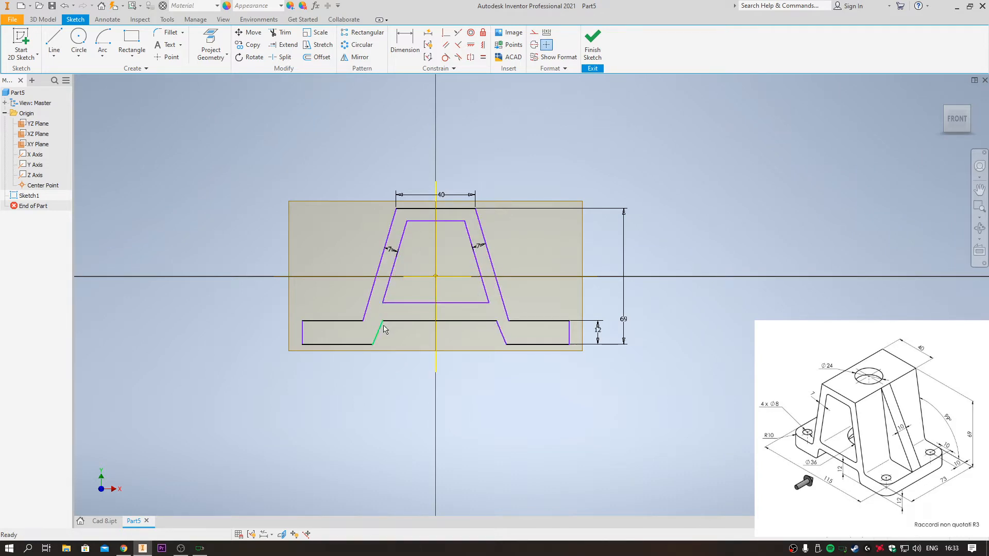
Try parallel and collinear constraints between the notch's left slanted side and the inner trapezoid's left side
{"action": "left_click", "coordinate": [446, 45]}
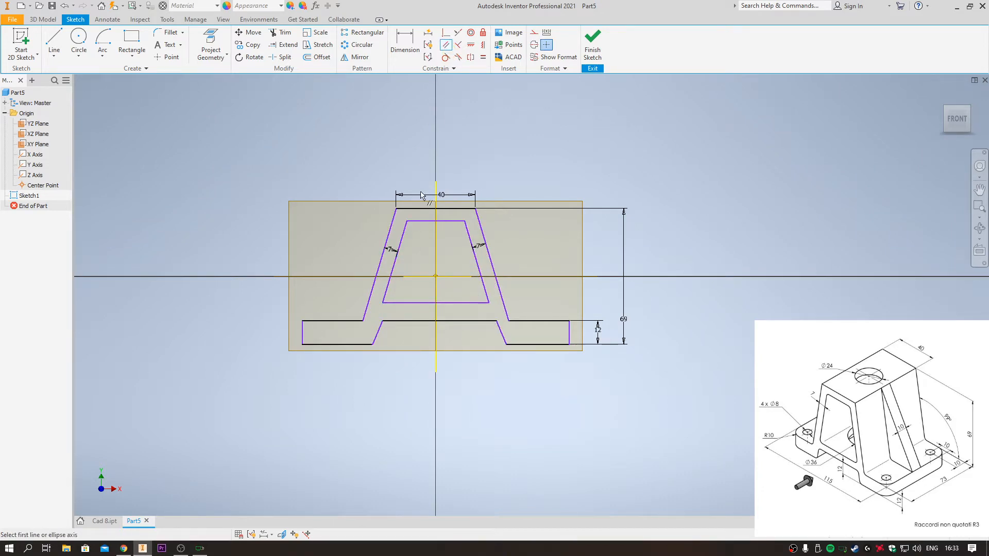
{"action": "left_click", "coordinate": [380, 326]}
{"action": "left_click", "coordinate": [387, 294]}
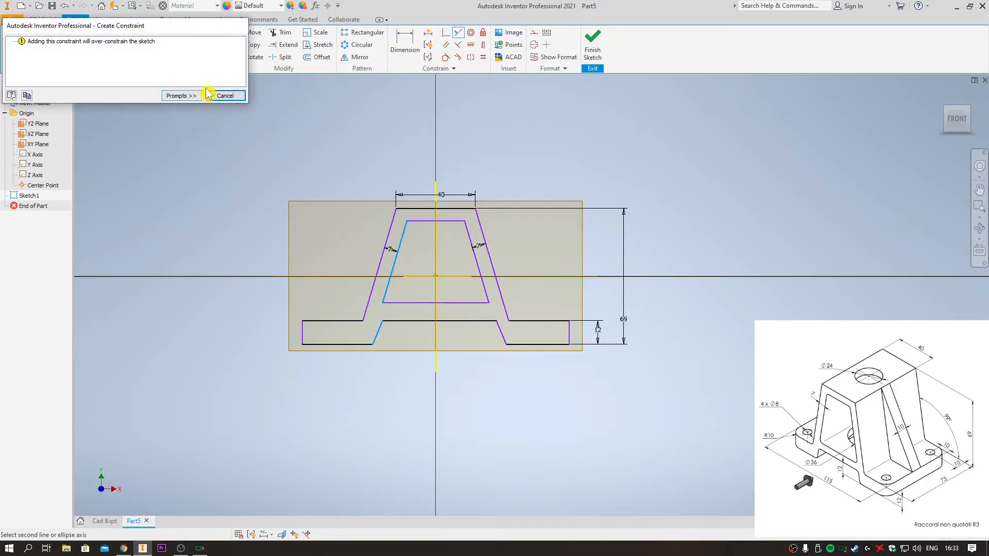
{"action": "left_click", "coordinate": [221, 96]}
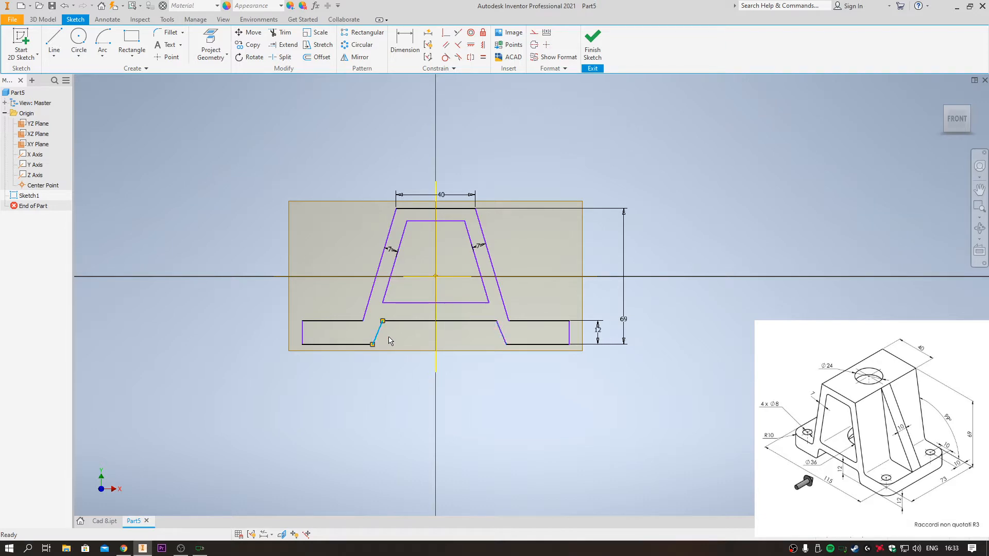
Make both slanted sides of the underside notch collinear with the matching slanted sides of the inner trapezoid
{"action": "left_click", "coordinate": [458, 32]}
{"action": "left_click", "coordinate": [394, 266]}
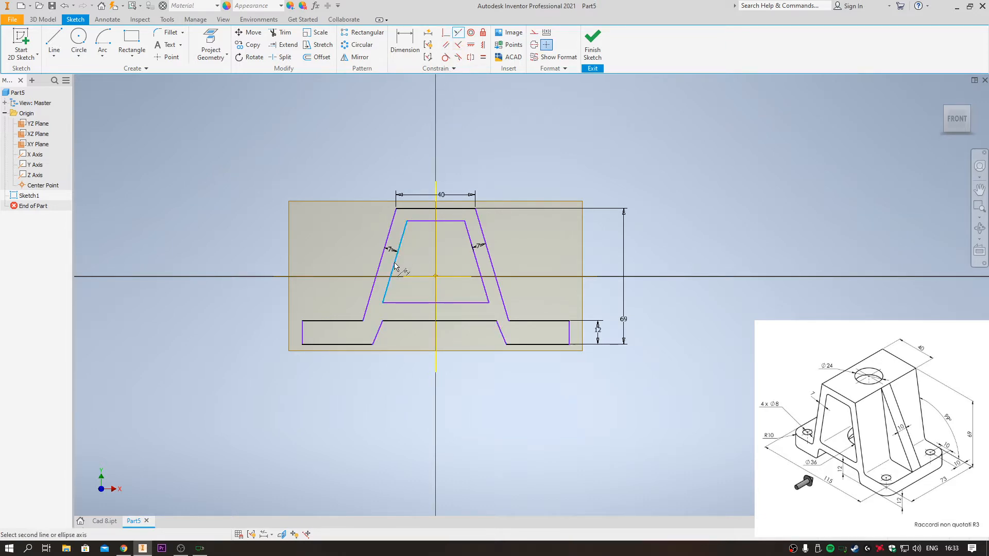
{"action": "left_click", "coordinate": [376, 334]}
{"action": "left_click", "coordinate": [504, 337]}
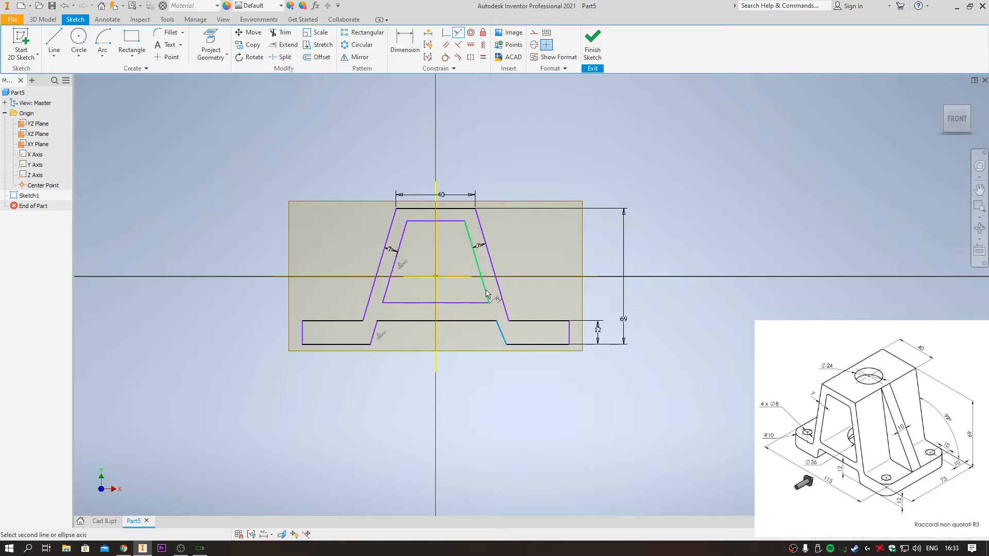
{"action": "left_click", "coordinate": [477, 263]}
{"action": "key", "text": "Escape"}
Apply an equal constraint to the notch's two slanted sides, and widen the inner trapezoid from its lower-left corner
{"action": "left_click", "coordinate": [482, 56]}
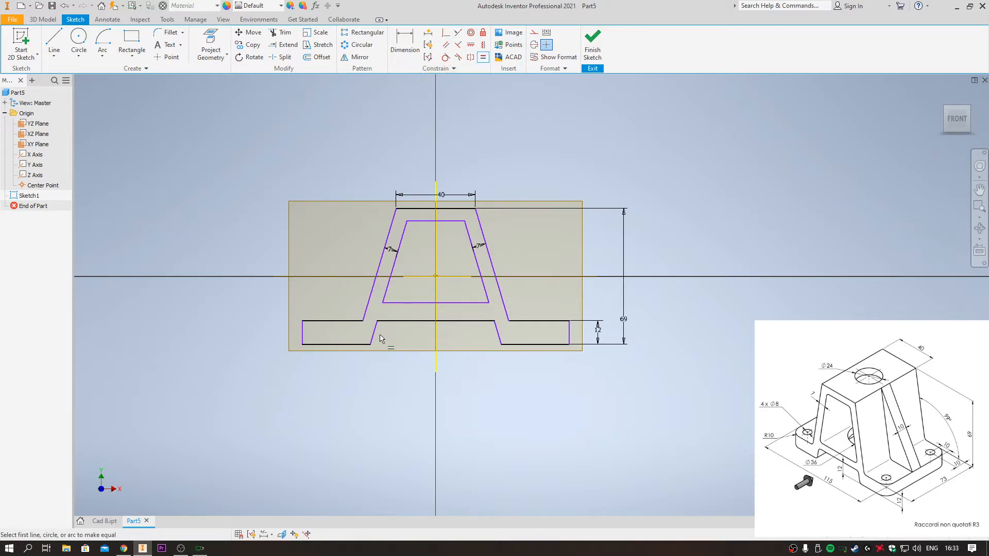
{"action": "left_click", "coordinate": [375, 332]}
{"action": "left_click", "coordinate": [498, 338]}
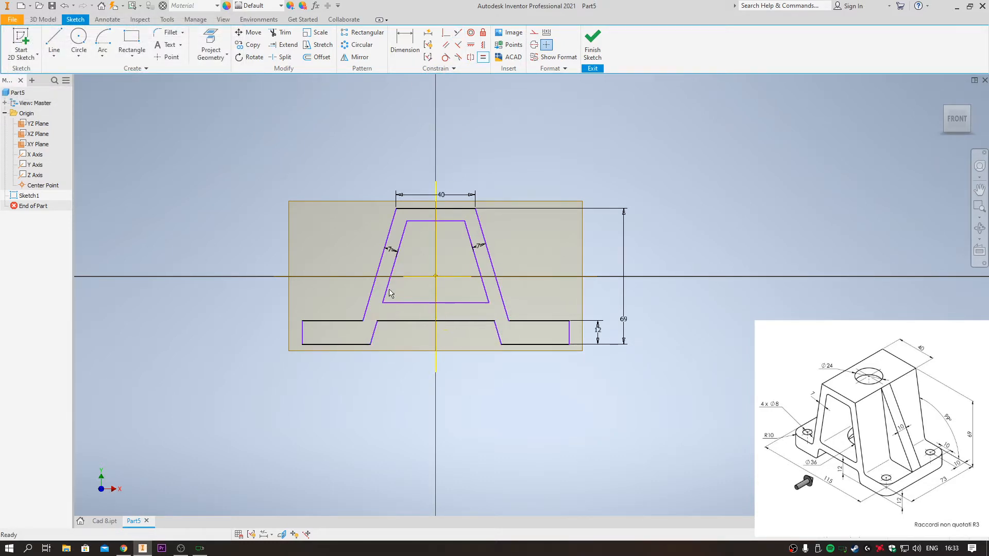
{"action": "key", "text": "Escape"}
{"action": "left_click_drag", "start_coordinate": [383, 304], "coordinate": [376, 302]}
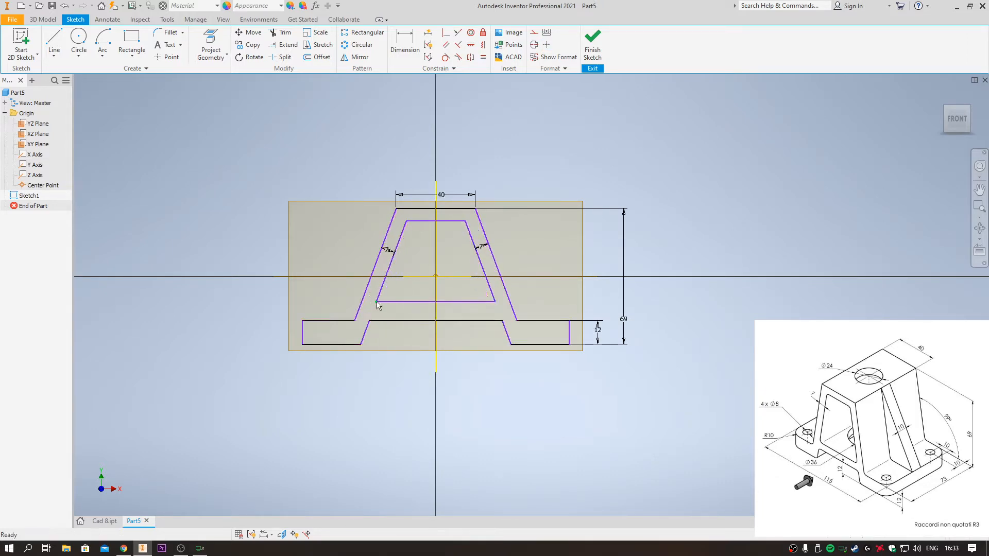
Dimension the overall base width between the two outer vertical edges as 115 mm
{"action": "left_click", "coordinate": [397, 39]}
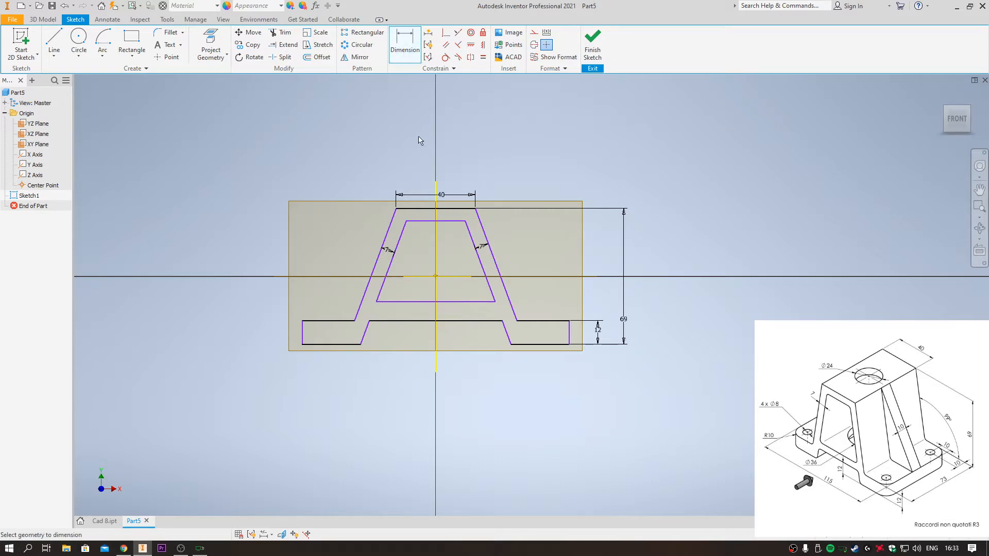
{"action": "left_click", "coordinate": [303, 340]}
{"action": "left_click", "coordinate": [570, 337]}
{"action": "left_click", "coordinate": [470, 394]}
{"action": "type", "text": "115"}
{"action": "key", "text": "Return"}
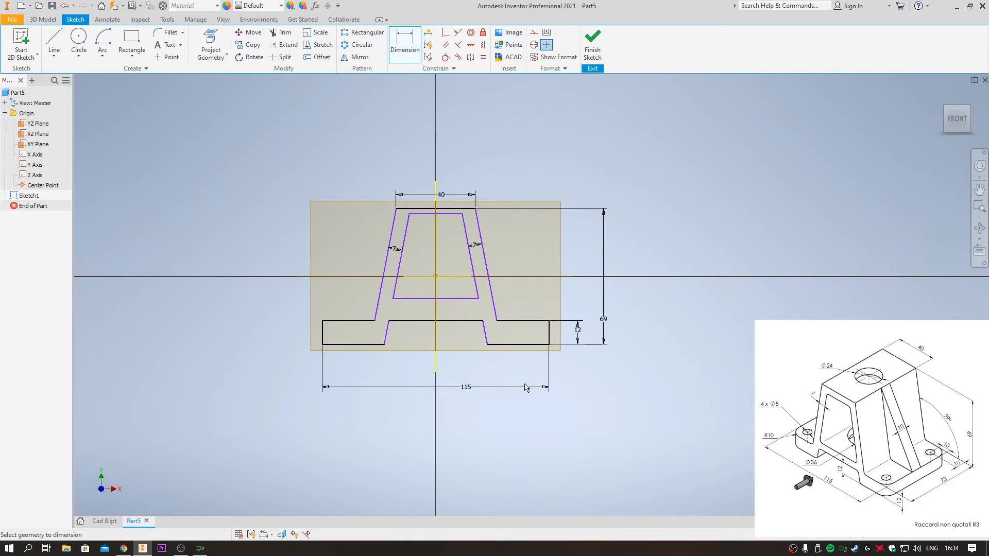
Set the distance between the top edges of the outline and the inner trapezoid to 7 mm
{"action": "left_click", "coordinate": [405, 44]}
{"action": "left_click", "coordinate": [455, 209]}
{"action": "left_click", "coordinate": [456, 219]}
{"action": "left_click", "coordinate": [525, 221]}
{"action": "type", "text": "7"}
{"action": "key", "text": "Return"}
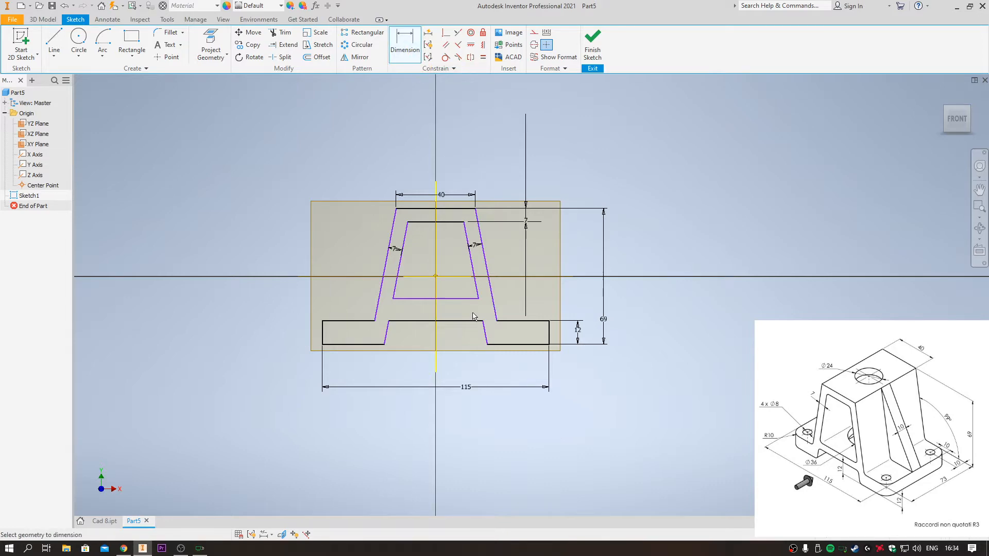
Set the distance between the inner trapezoid's bottom edge and the notch's top edge to 7 mm
{"action": "left_click", "coordinate": [462, 299]}
{"action": "left_click", "coordinate": [463, 321]}
{"action": "left_click", "coordinate": [459, 309]}
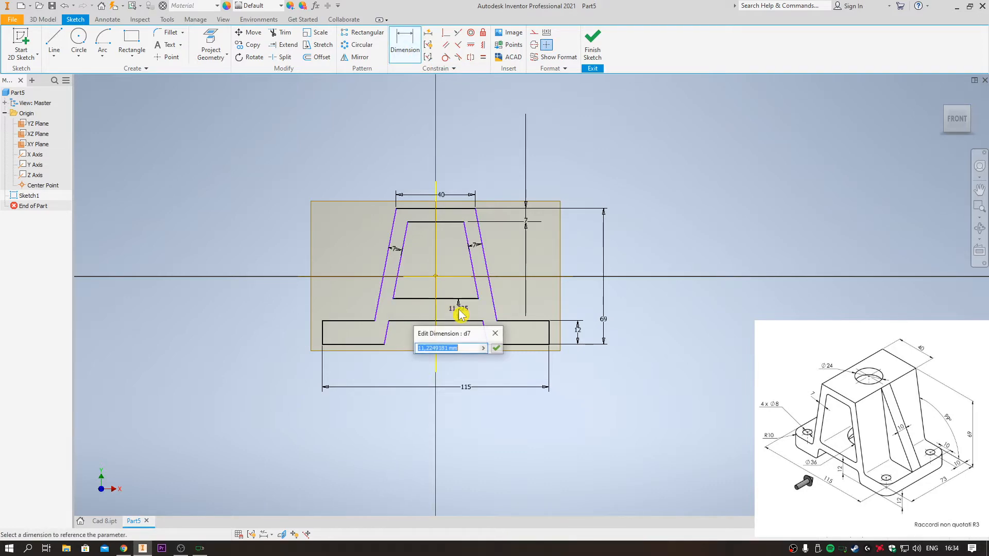
{"action": "type", "text": "7"}
{"action": "key", "text": "Return"}
{"action": "scroll", "coordinate": [468, 309], "scroll_direction": "down", "scroll_amount": 3}
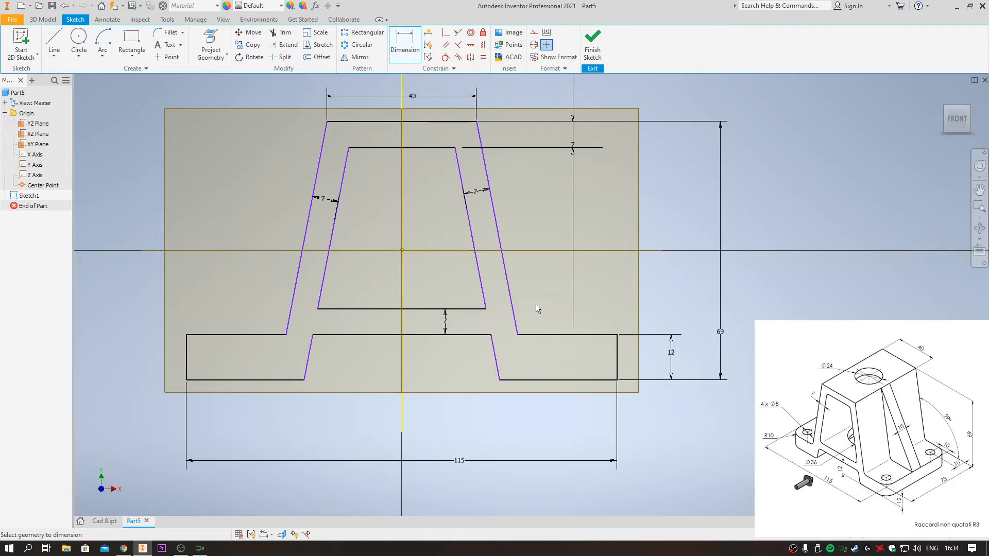
{"action": "key", "text": "Escape"}
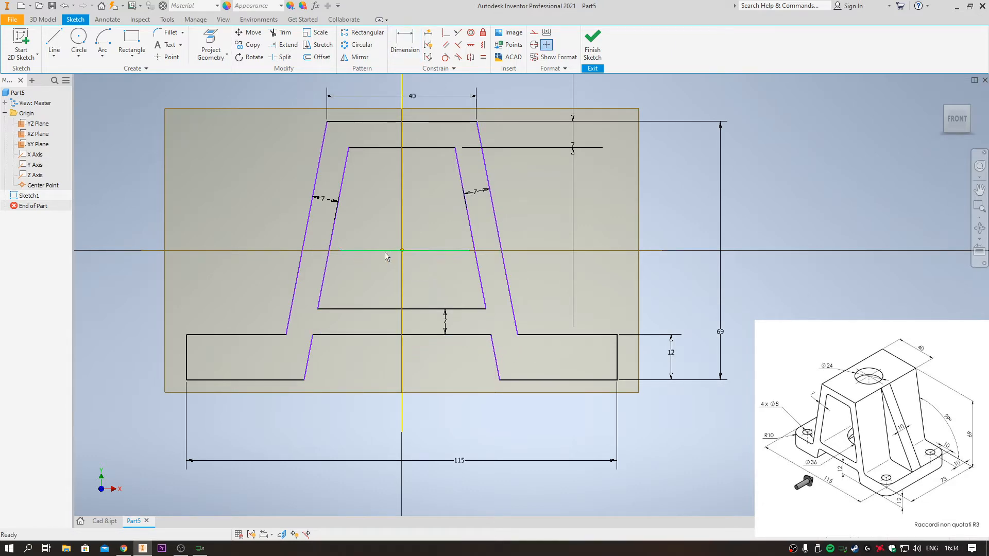
Set the angle between the outline's left slanted side and the top edge of the left base flange to 99°
{"action": "left_click_drag", "start_coordinate": [326, 122], "coordinate": [349, 173]}
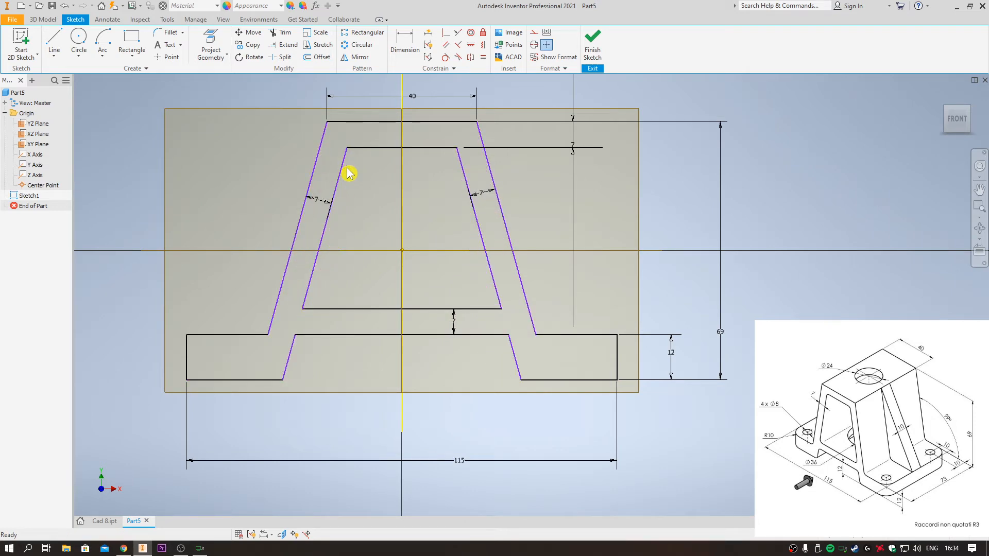
{"action": "left_click", "coordinate": [405, 42]}
{"action": "left_click", "coordinate": [291, 252]}
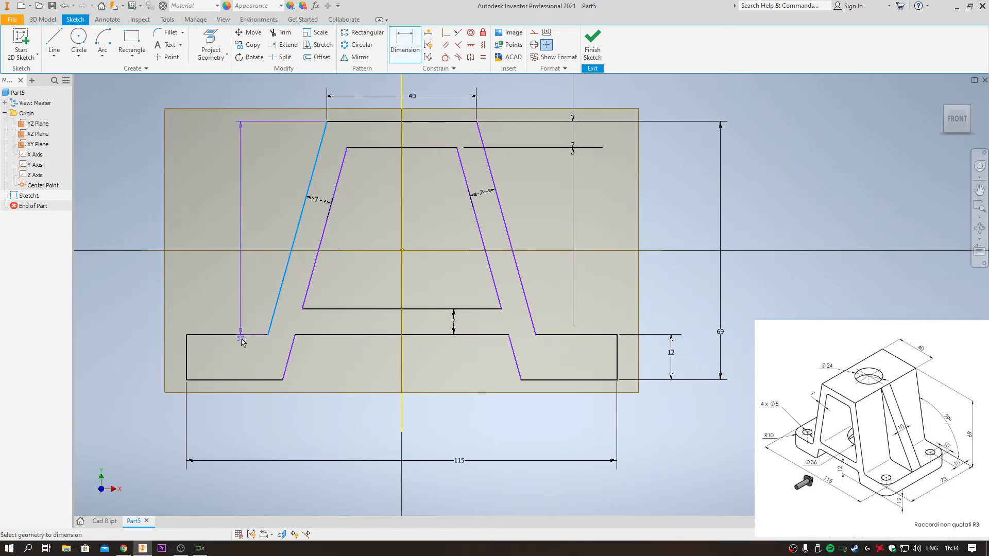
{"action": "left_click", "coordinate": [242, 336]}
{"action": "left_click", "coordinate": [258, 294]}
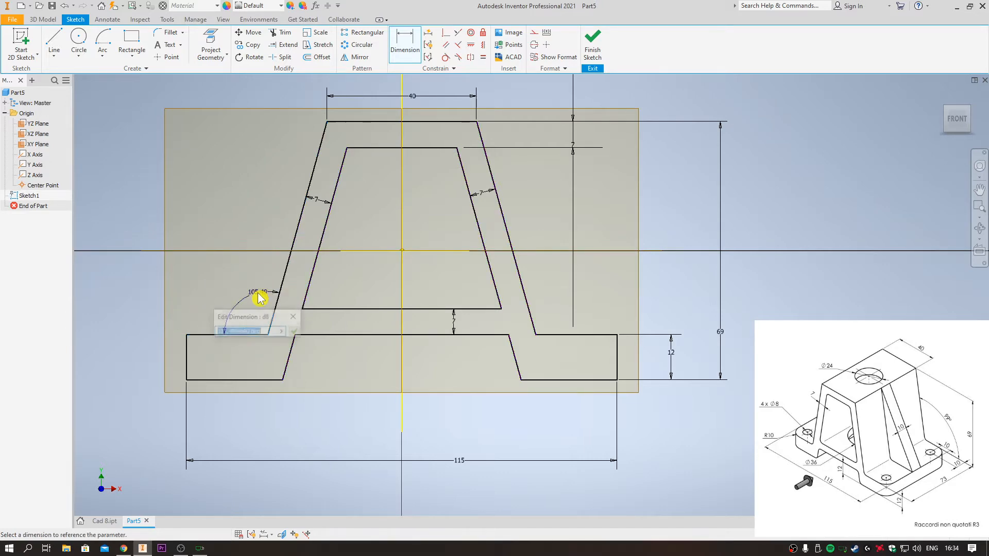
{"action": "type", "text": "99"}
{"action": "key", "text": "Return"}
{"action": "scroll", "coordinate": [390, 297], "scroll_direction": "down", "scroll_amount": 3}
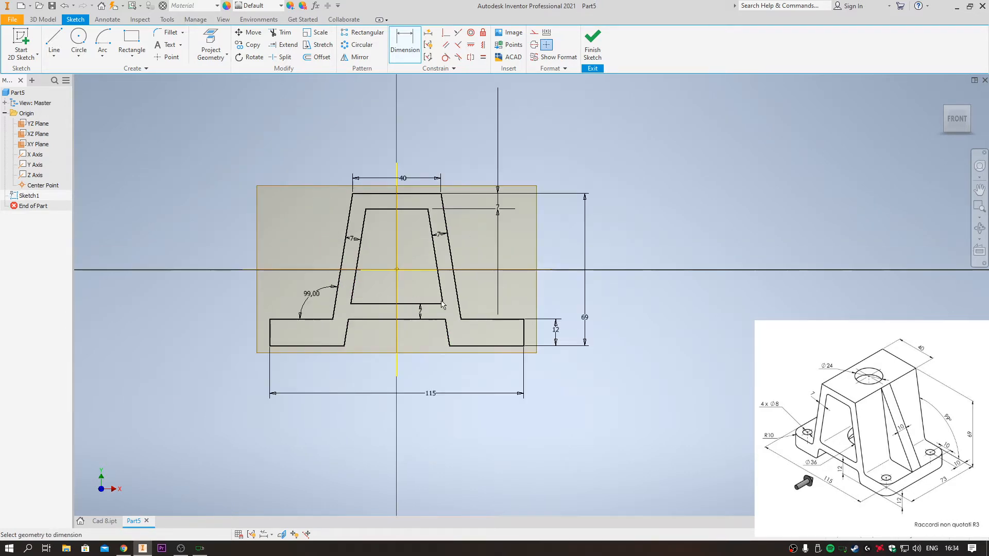
{"action": "key", "text": "e"}
{"action": "scroll", "coordinate": [358, 276], "scroll_direction": "up", "scroll_amount": 5}
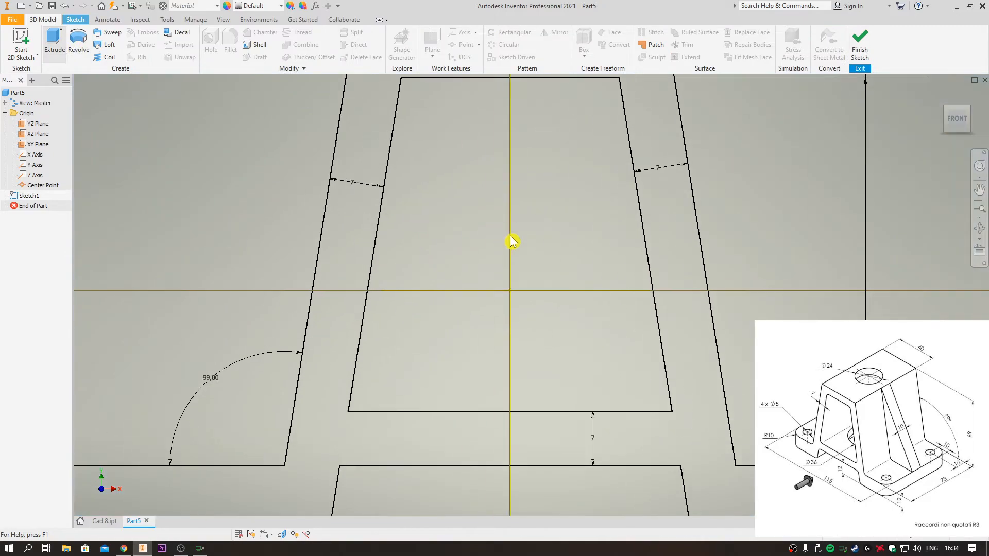
{"action": "scroll", "coordinate": [618, 278], "scroll_direction": "down", "scroll_amount": 10}
{"action": "scroll", "coordinate": [623, 281], "scroll_direction": "up", "scroll_amount": 5}
{"action": "left_click", "coordinate": [604, 280]}
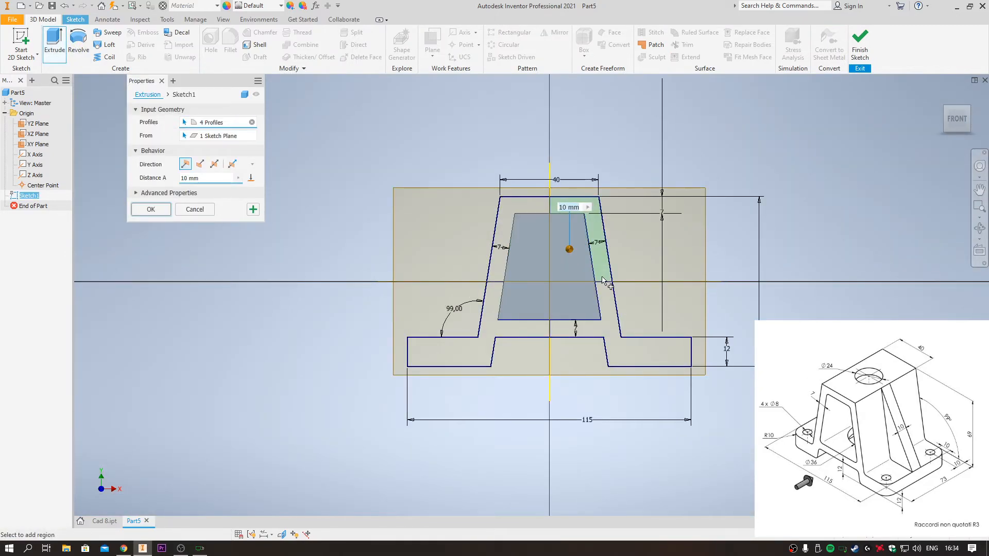
{"action": "key", "text": "Escape"}
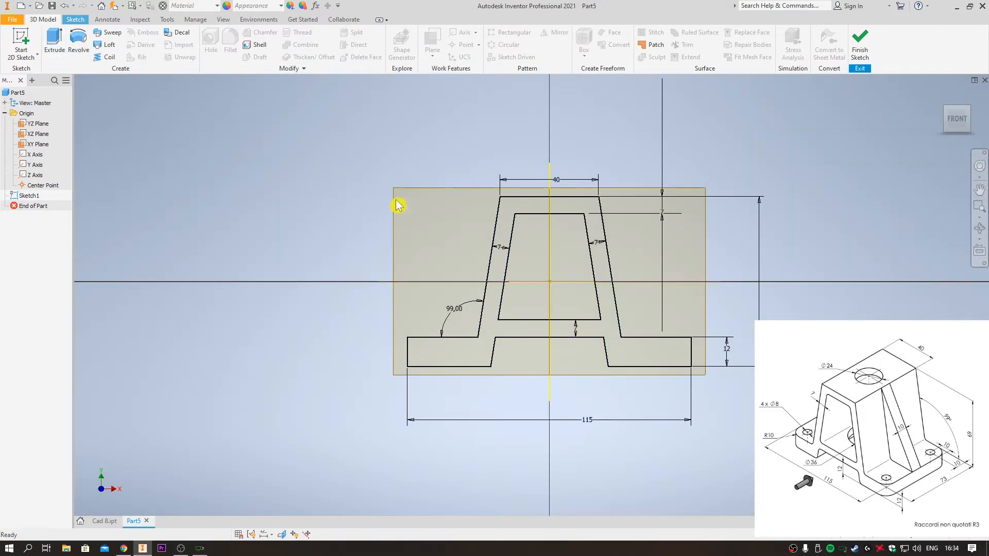
{"action": "left_click", "coordinate": [56, 45]}
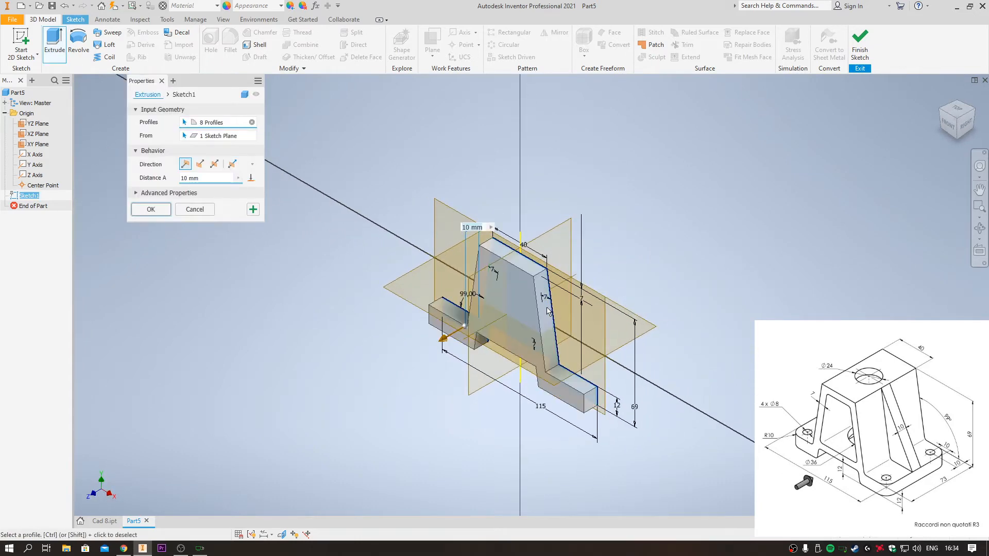
{"action": "key", "text": "Escape"}
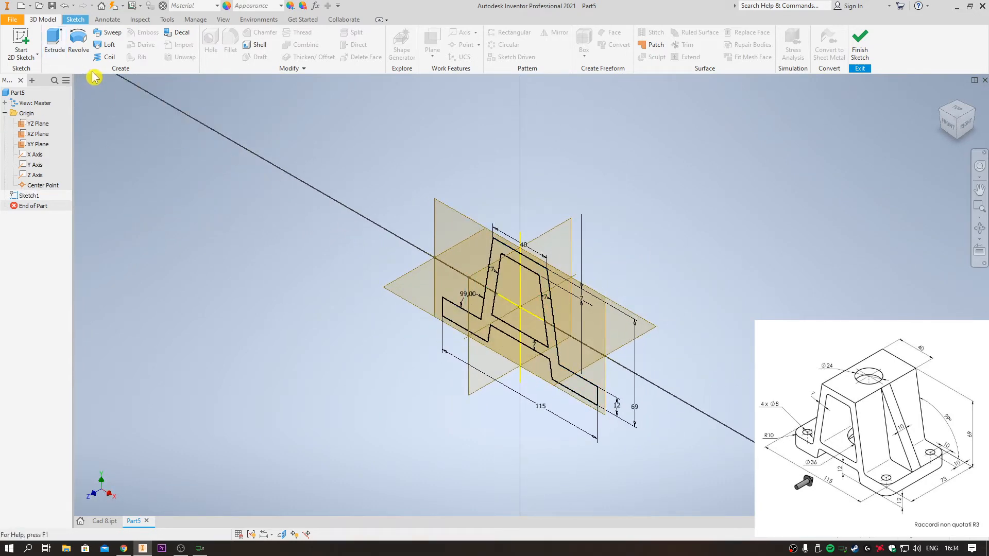
{"action": "left_click", "coordinate": [55, 44]}
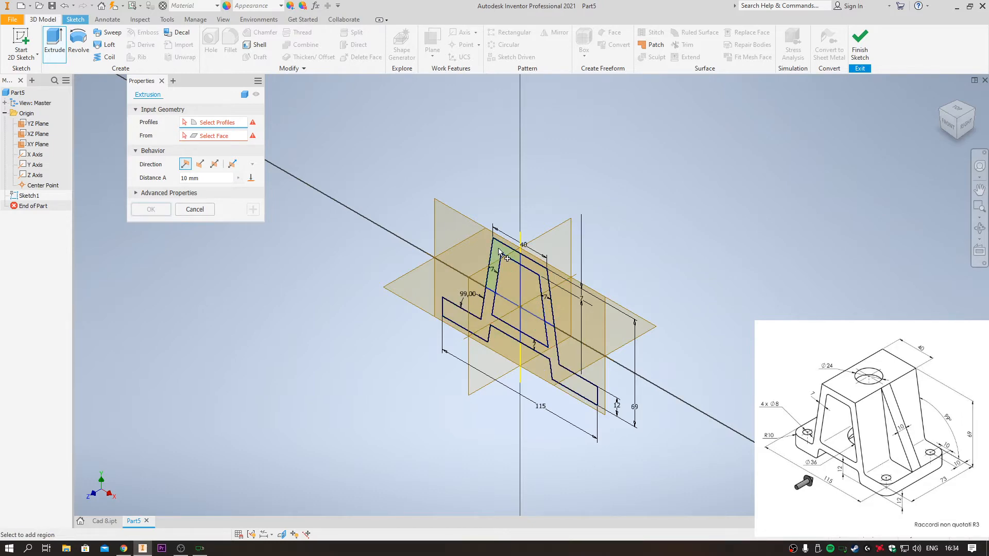
{"action": "left_click", "coordinate": [536, 265]}
{"action": "left_click", "coordinate": [540, 270]}
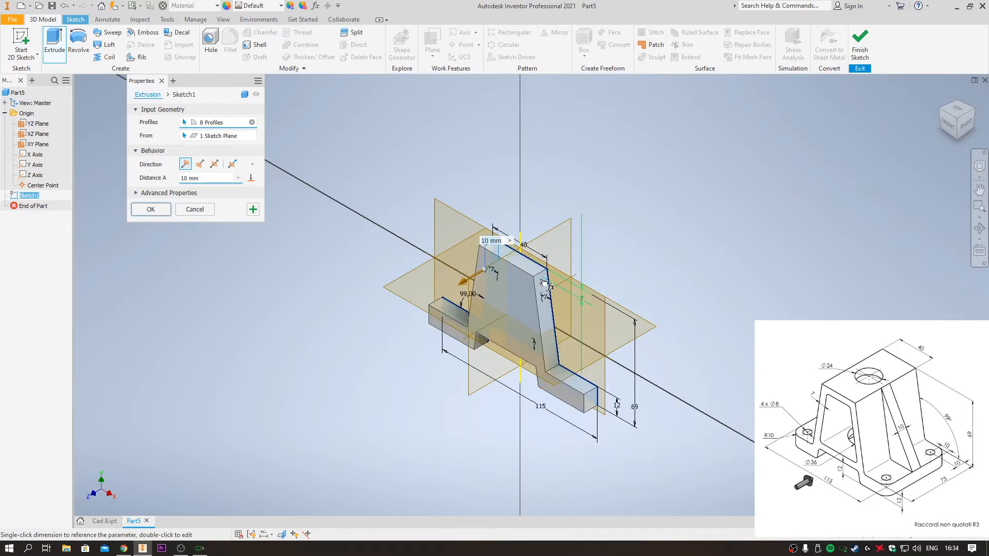
{"action": "middle_click_drag", "start_coordinate": [522, 300], "coordinate": [581, 303], "text": "shift"}
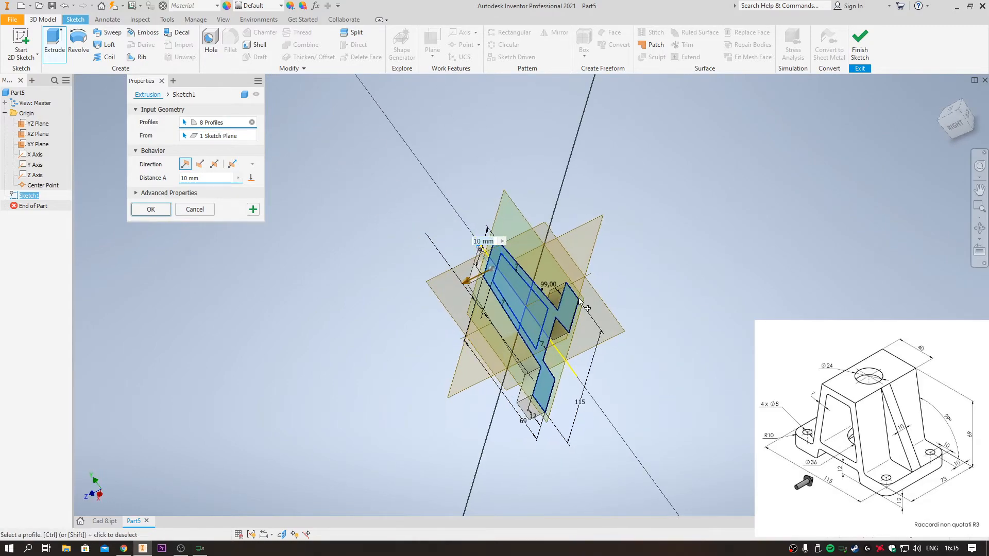
{"action": "key", "text": "Escape"}
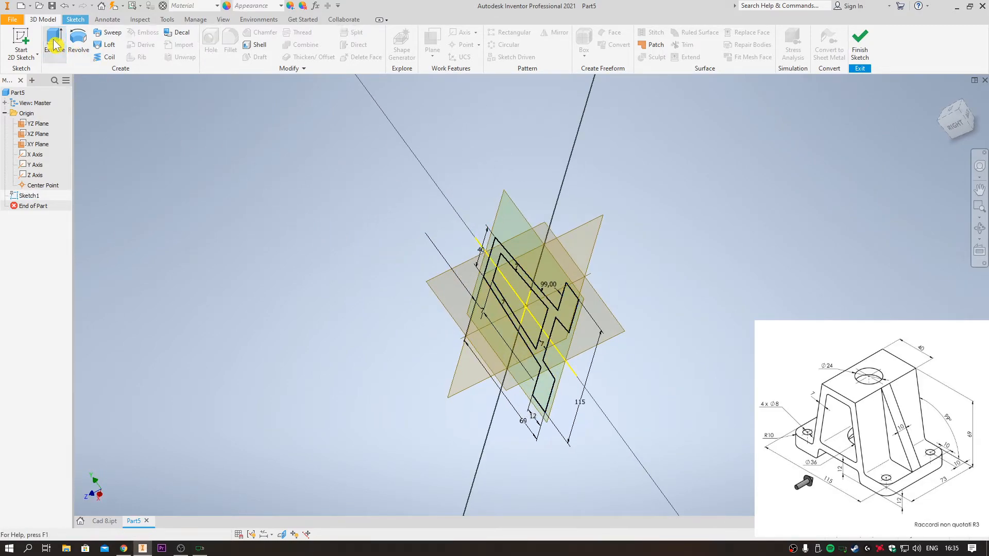
Extrude the four profile regions surrounding the inner trapezoid by 73 mm, leaving the trapezoid open
{"action": "left_click", "coordinate": [54, 43]}
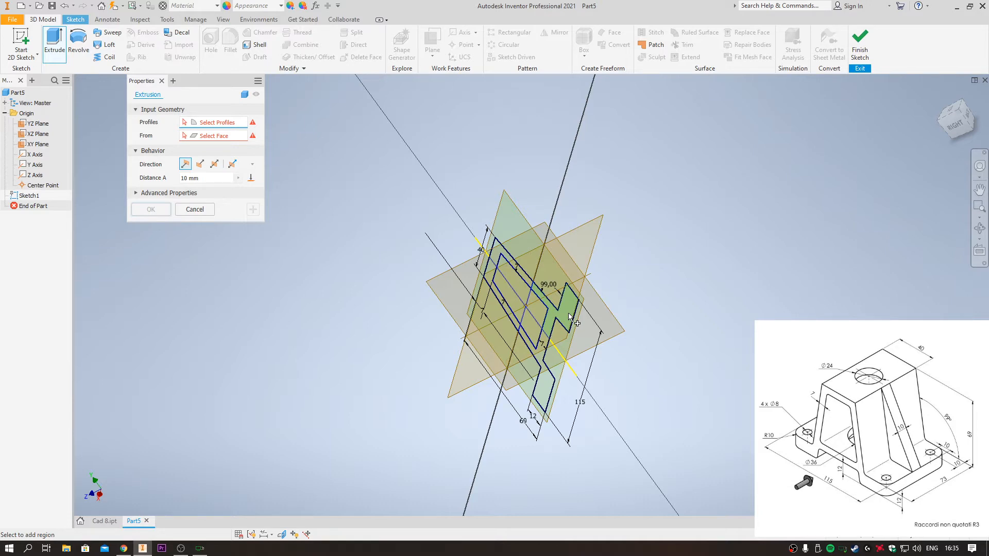
{"action": "left_click", "coordinate": [570, 317]}
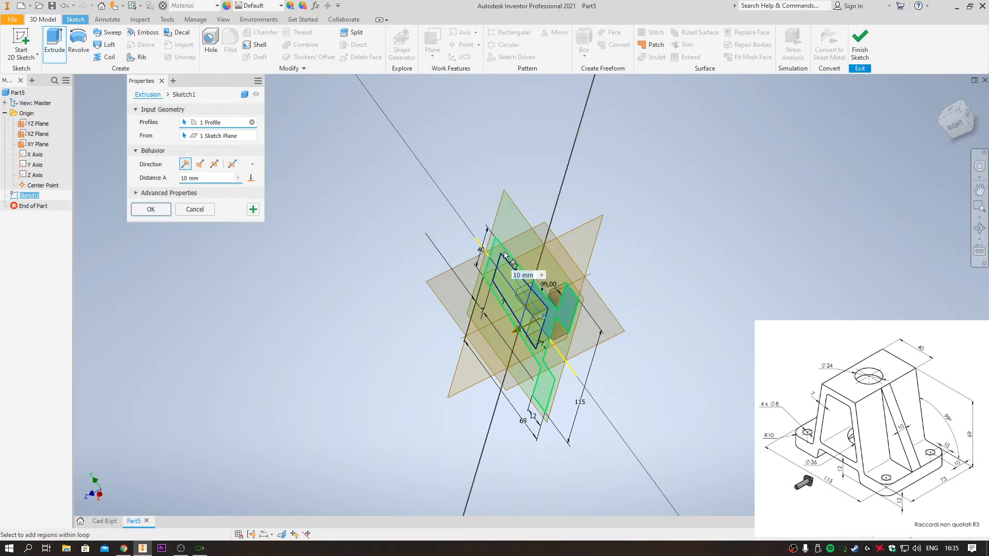
{"action": "left_click", "coordinate": [545, 368]}
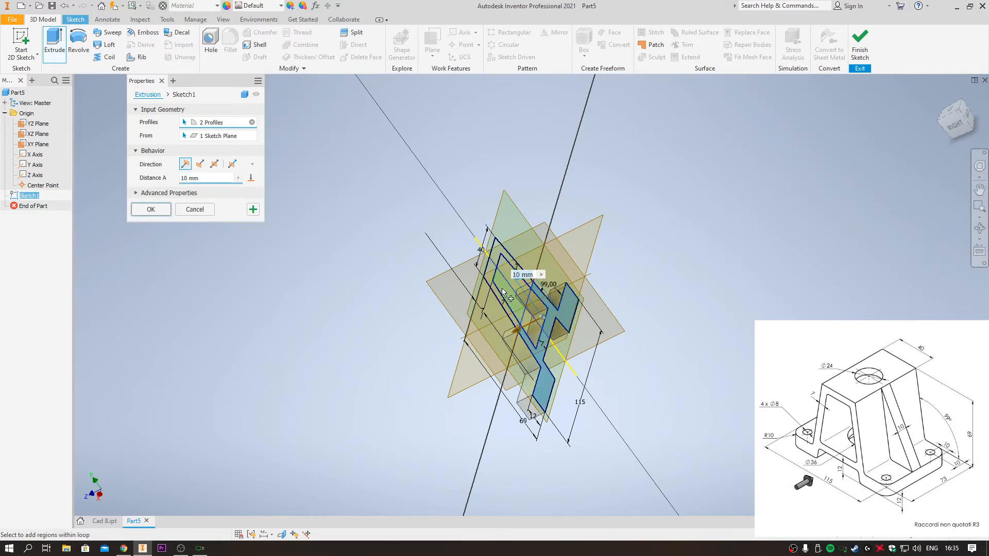
{"action": "left_click", "coordinate": [492, 267]}
{"action": "left_click", "coordinate": [490, 279]}
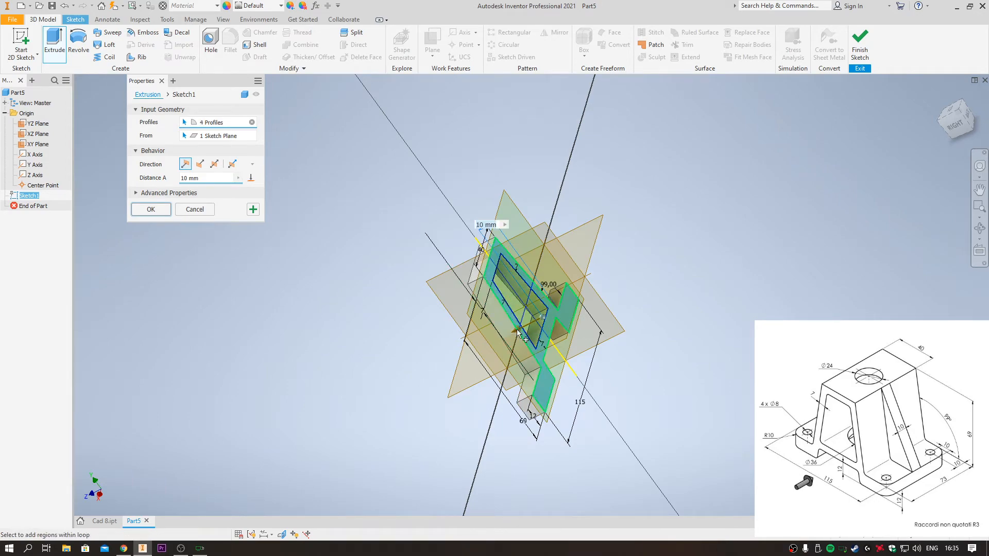
{"action": "middle_click_drag", "start_coordinate": [529, 327], "coordinate": [714, 353], "text": "shift"}
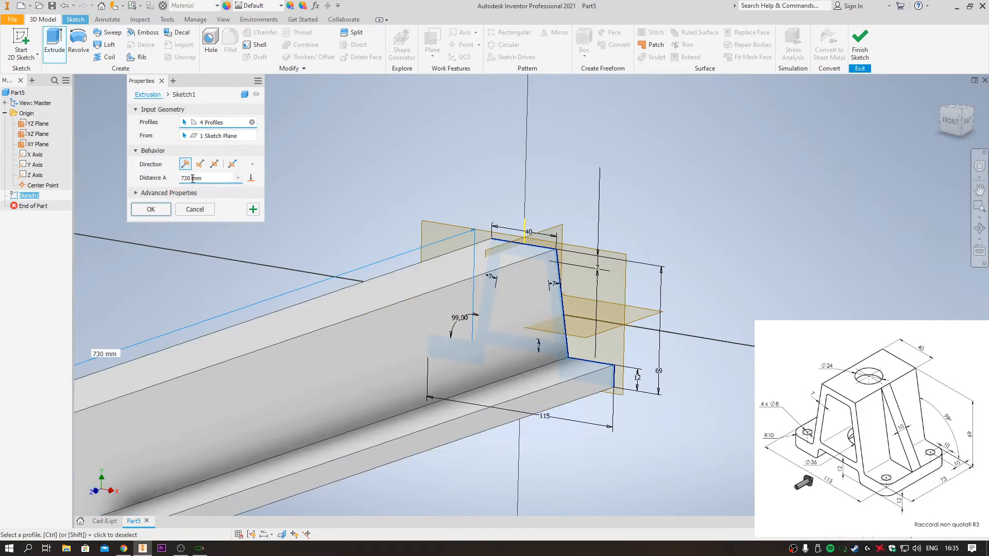
{"action": "left_click", "coordinate": [153, 210]}
Sketch a diagonal line on the XY plane from the tower's upper right corner to the right flange's outer top corner
{"action": "middle_click_drag", "start_coordinate": [687, 270], "coordinate": [608, 263], "text": "shift"}
{"action": "left_click", "coordinate": [957, 122]}
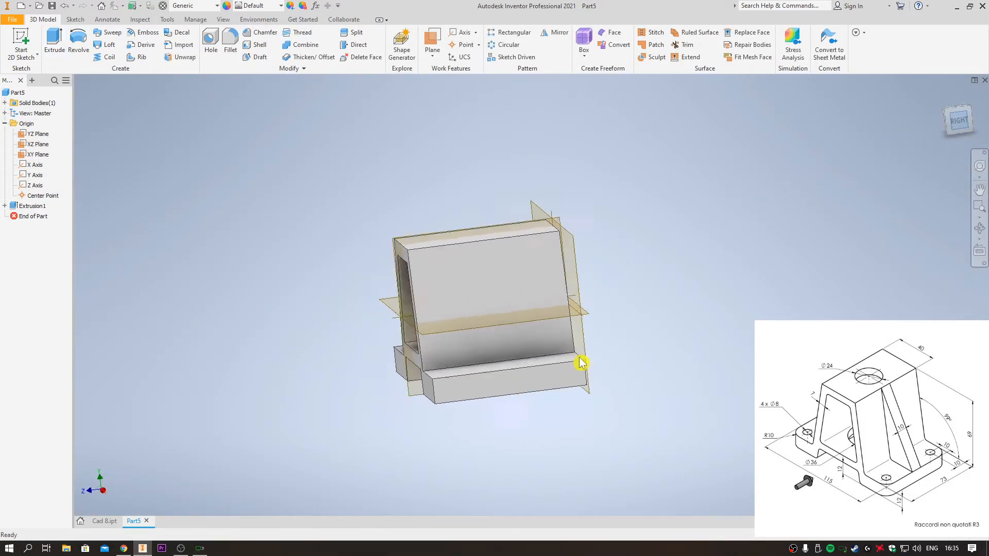
{"action": "middle_click_drag", "start_coordinate": [464, 367], "coordinate": [621, 365], "text": "shift"}
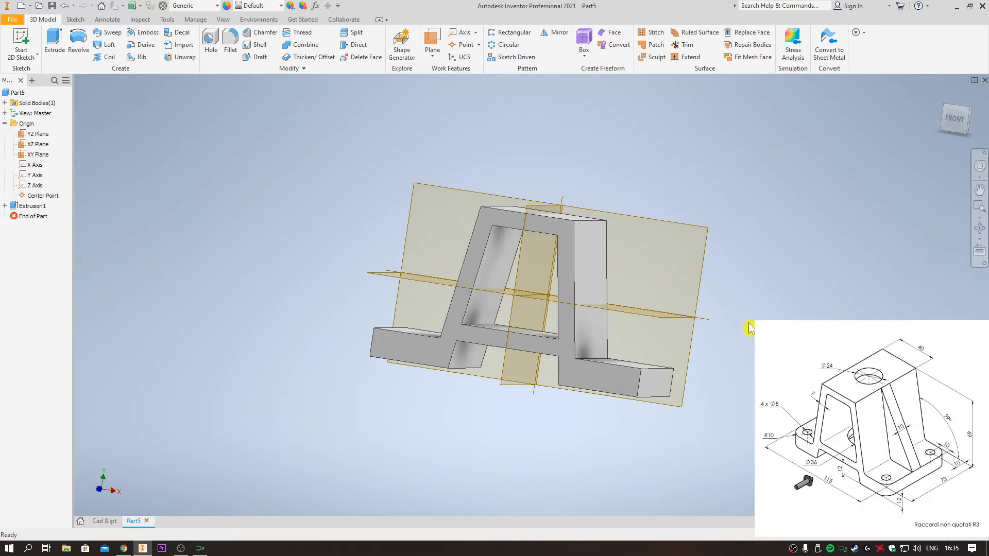
{"action": "middle_click_drag", "start_coordinate": [750, 329], "coordinate": [773, 309], "text": "shift"}
{"action": "left_click", "coordinate": [950, 123]}
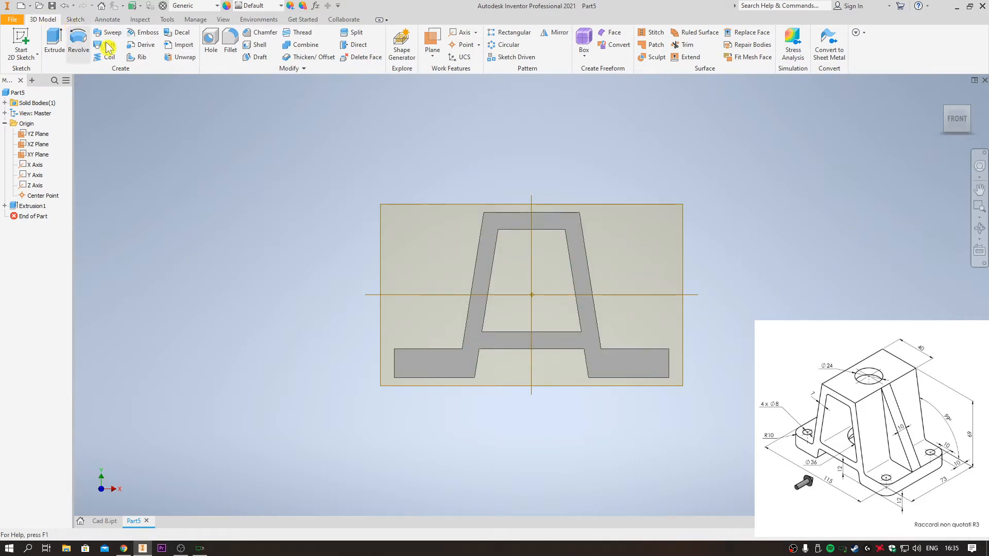
{"action": "left_click", "coordinate": [683, 228]}
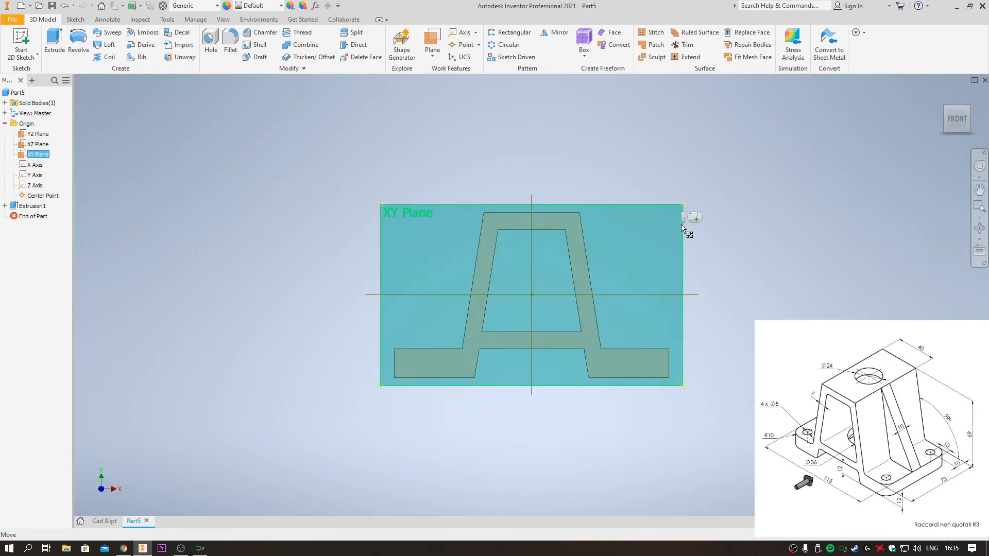
{"action": "left_click", "coordinate": [695, 221]}
{"action": "left_click", "coordinate": [54, 40]}
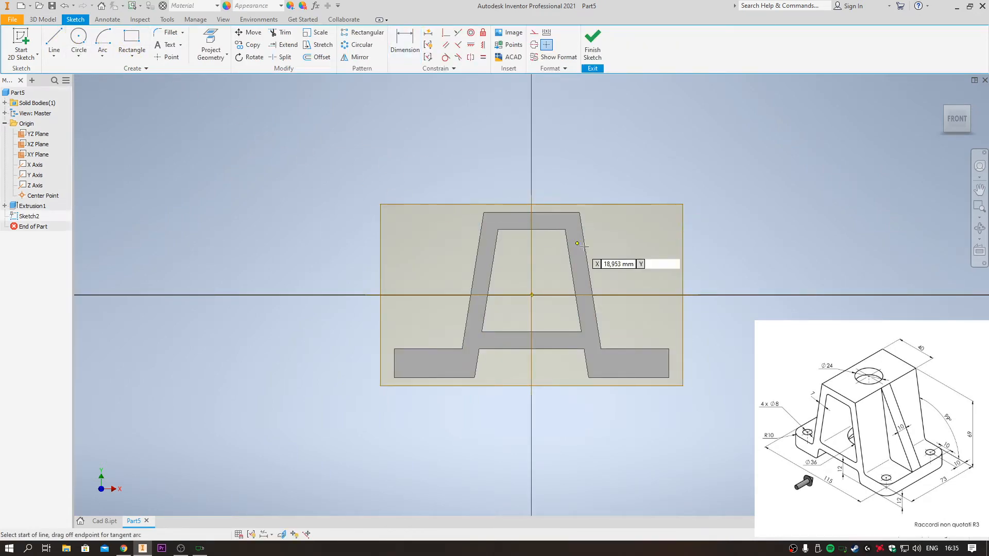
{"action": "left_click", "coordinate": [580, 212]}
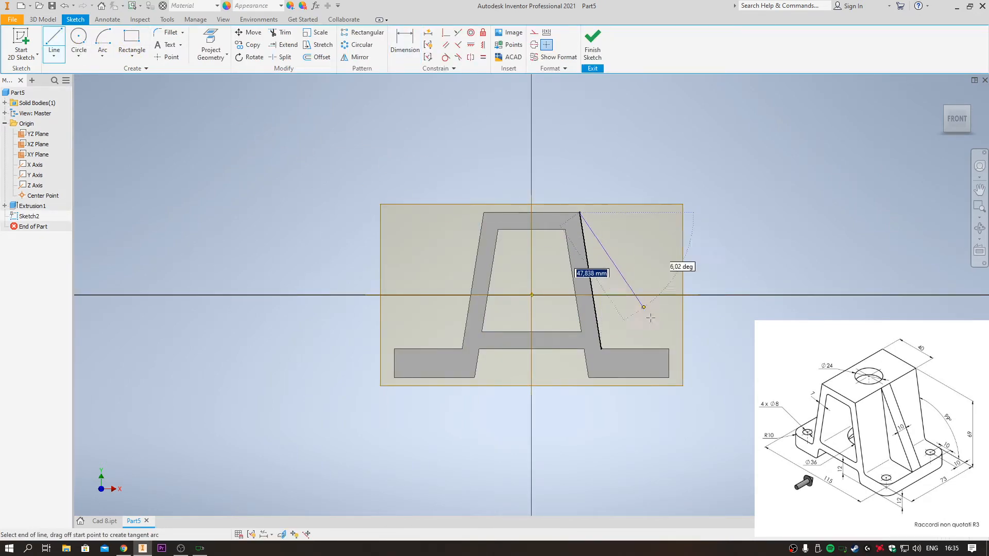
{"action": "left_click", "coordinate": [669, 348]}
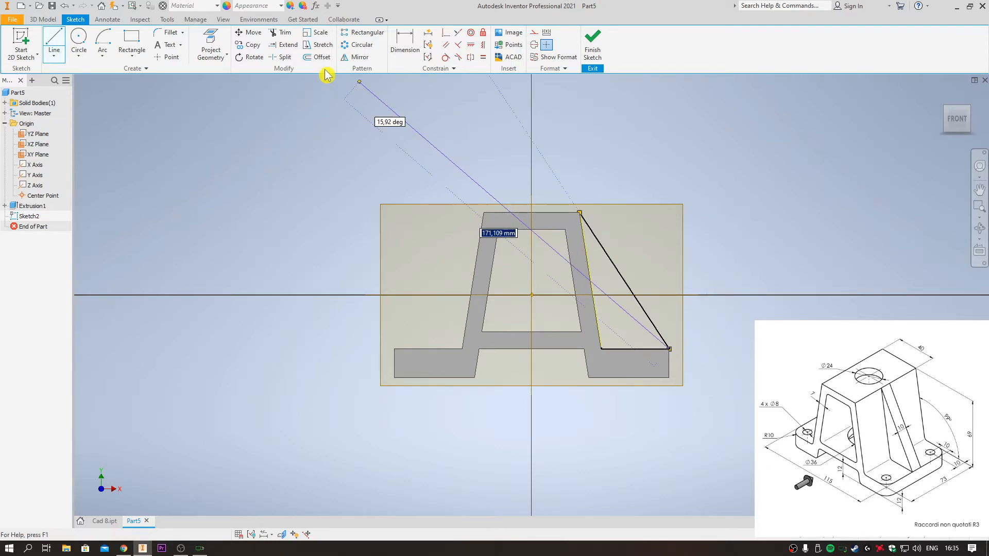
{"action": "left_click", "coordinate": [595, 47]}
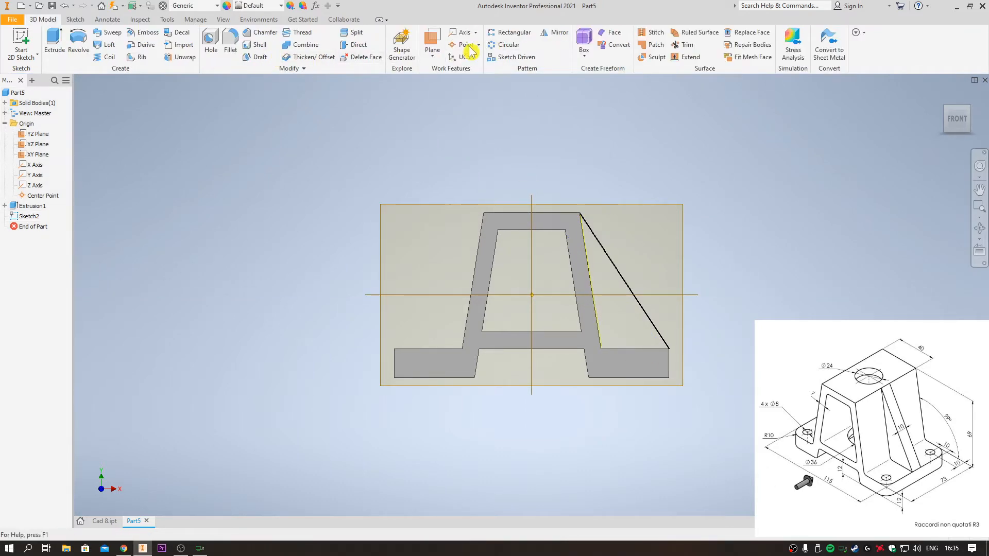
{"action": "left_click", "coordinate": [138, 57]}
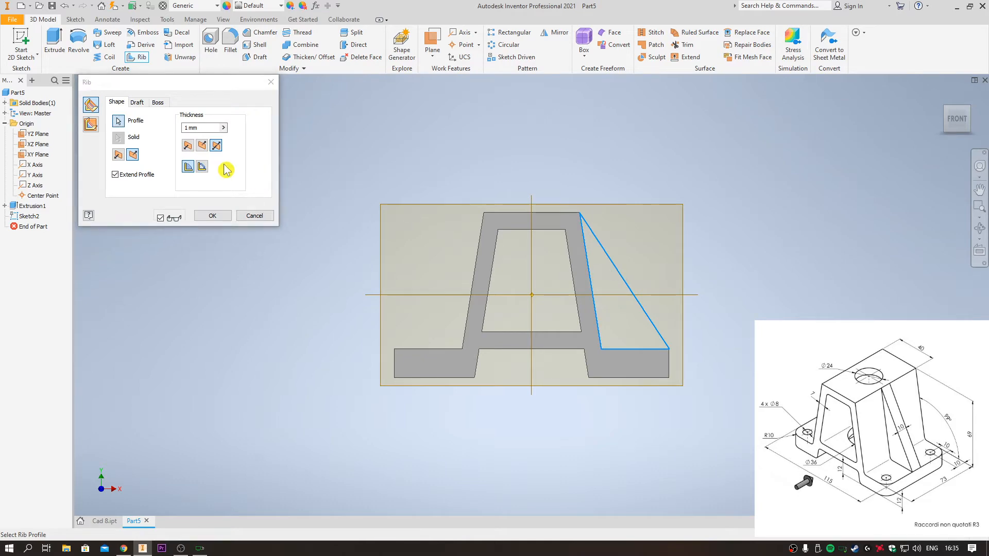
{"action": "left_click", "coordinate": [91, 125]}
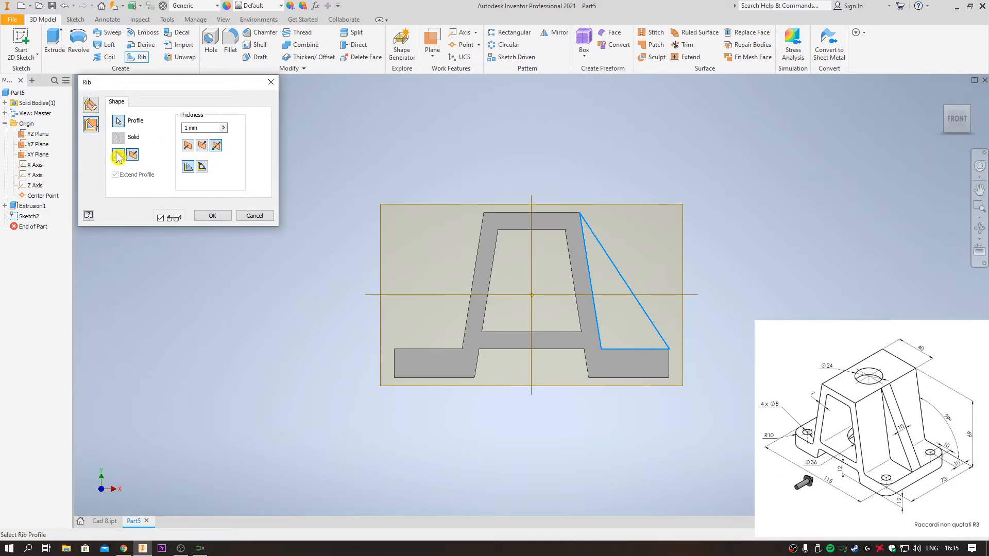
{"action": "middle_click_drag", "start_coordinate": [641, 274], "coordinate": [735, 304], "text": "shift"}
{"action": "key", "text": "Escape"}
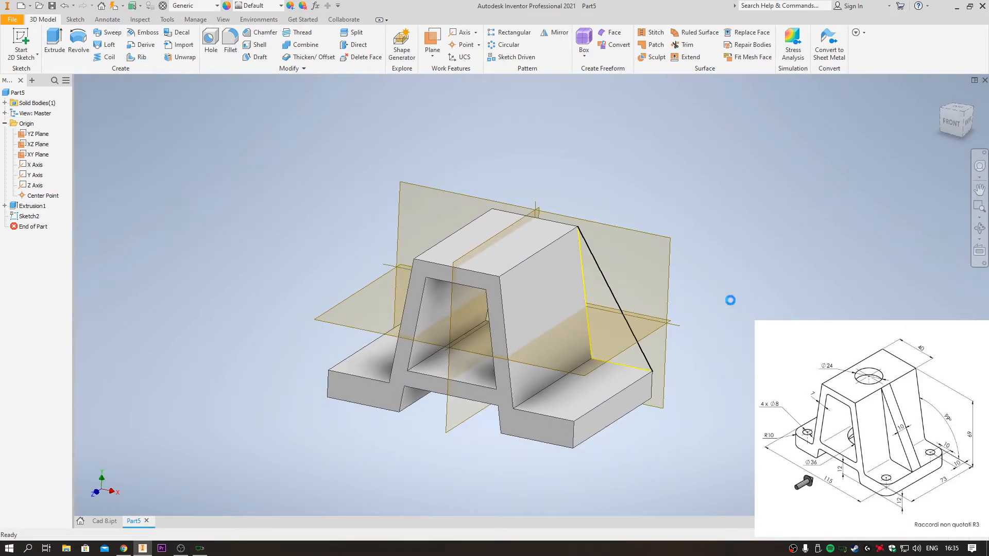
Undo the diagonal-line sketch and redo the extrusion of the front profile
{"action": "left_click", "coordinate": [31, 206]}
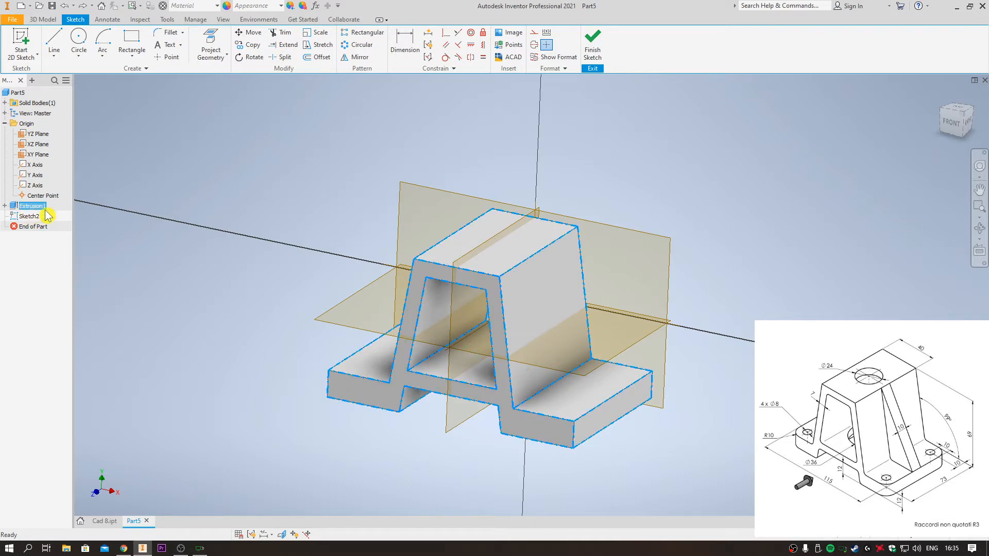
{"action": "right_click", "coordinate": [13, 207]}
{"action": "key", "text": "Escape"}
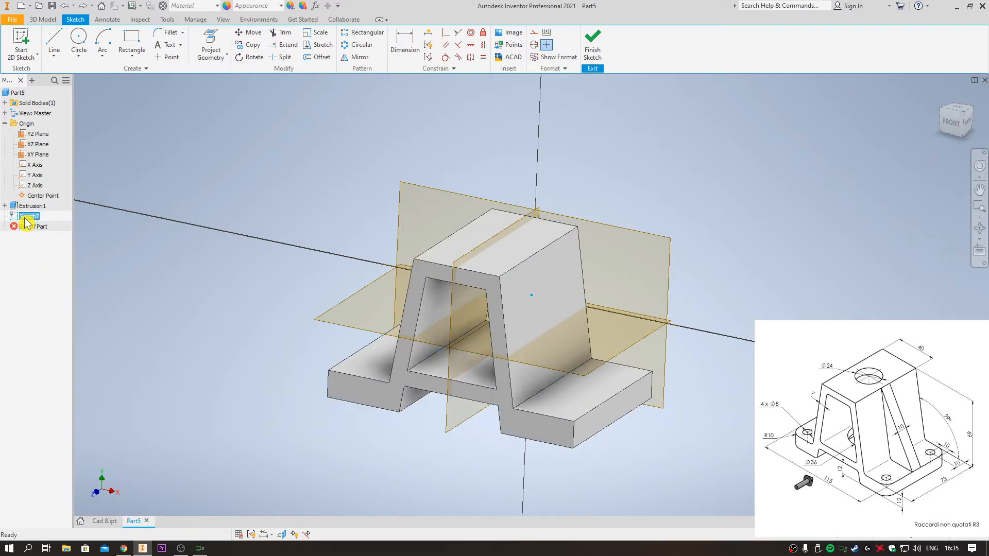
{"action": "key", "text": "ctrl+z"}
{"action": "key", "text": "ctrl+z"}
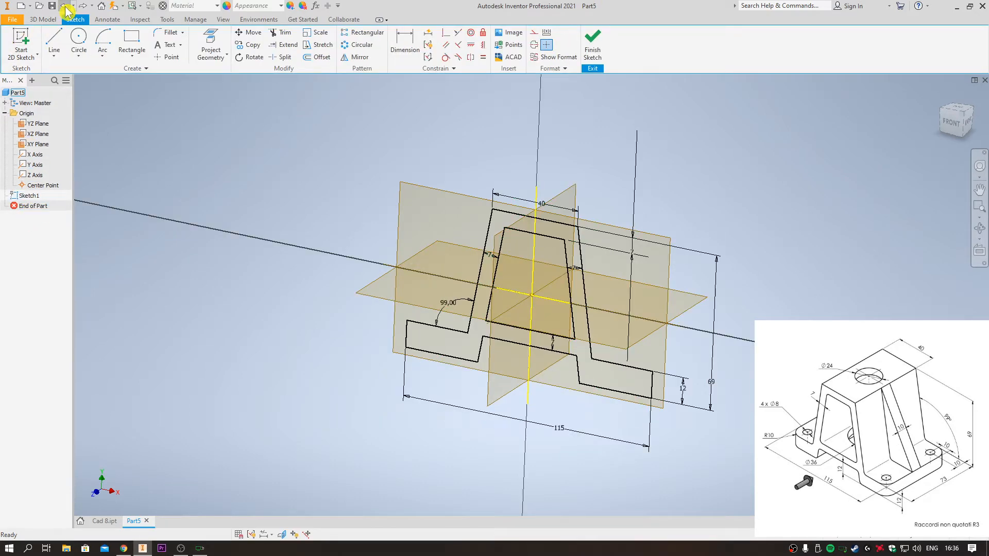
{"action": "left_click", "coordinate": [82, 6]}
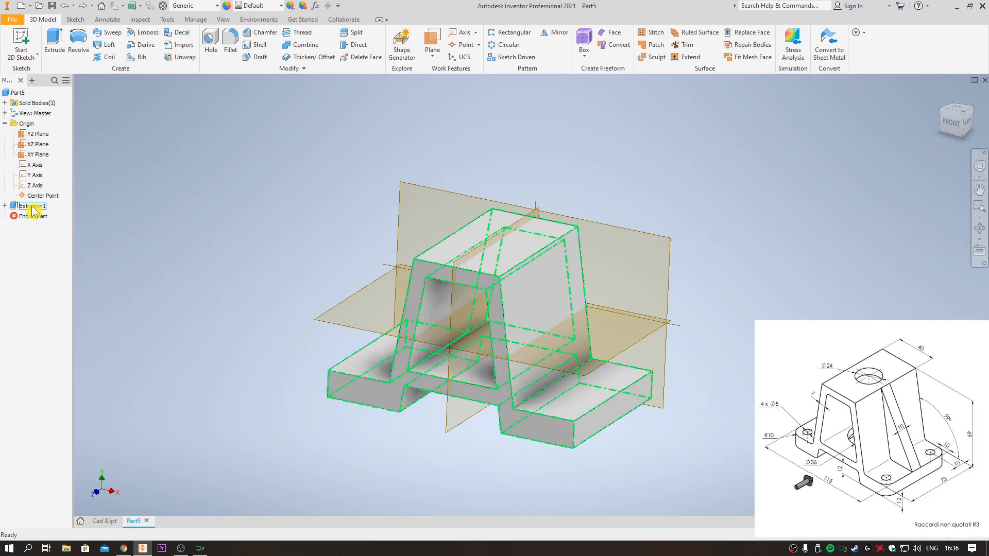
Edit the 73 mm extrusion to extend symmetrically on both sides of the sketch plane
{"action": "left_click", "coordinate": [32, 207]}
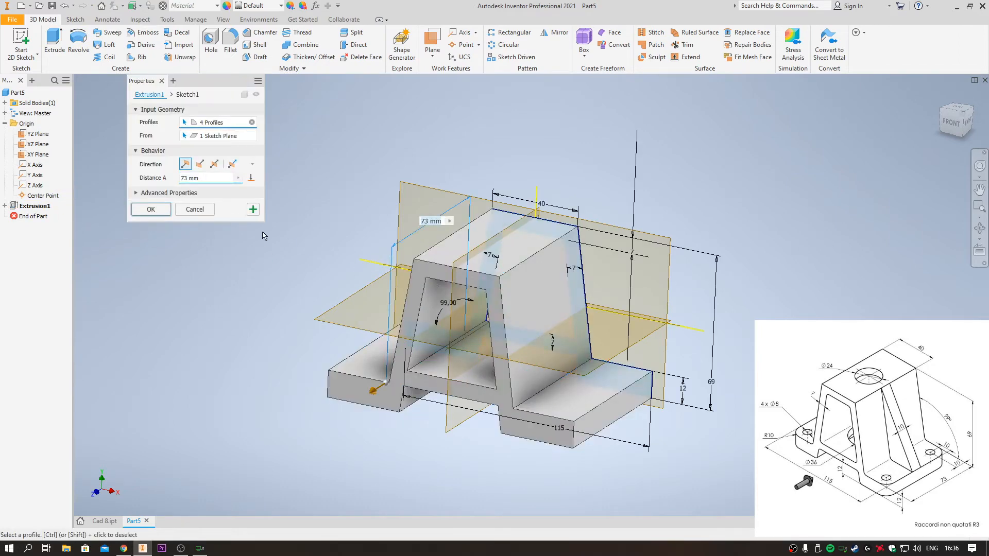
{"action": "left_click", "coordinate": [215, 165]}
{"action": "left_click", "coordinate": [155, 210]}
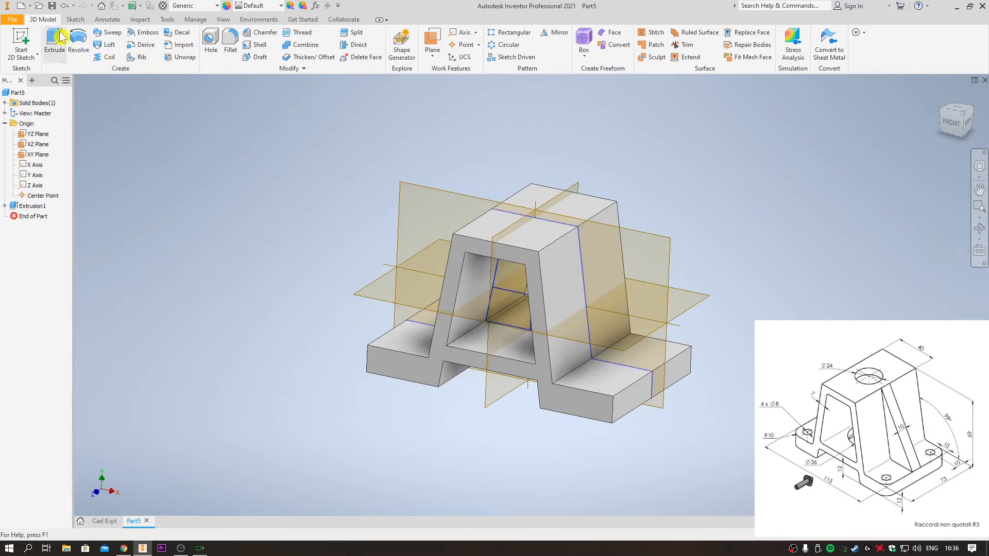
On the central XY plane, sketch the rib line from the tower's upper right corner to the right flange's outer top corner
{"action": "left_click", "coordinate": [669, 252]}
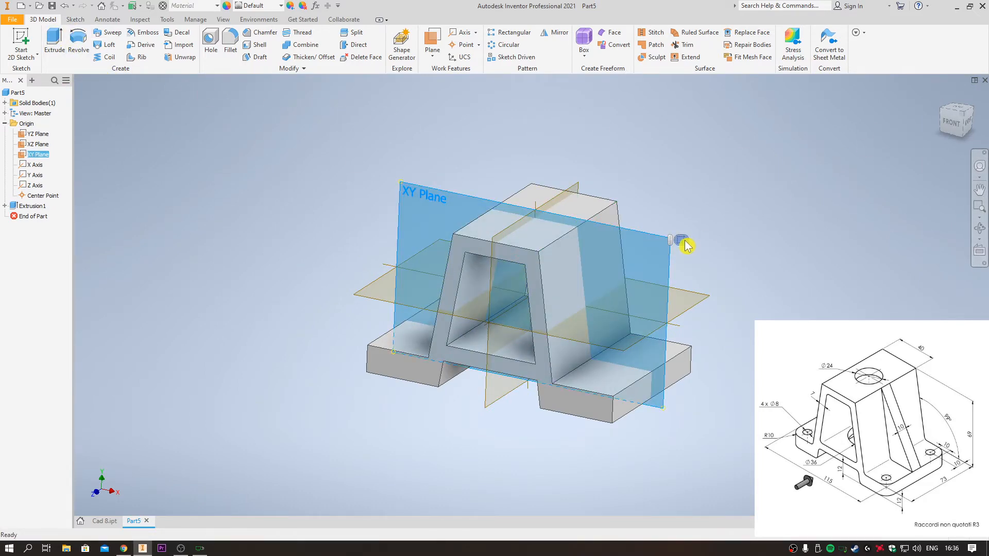
{"action": "left_click", "coordinate": [681, 240]}
{"action": "left_click", "coordinate": [54, 40]}
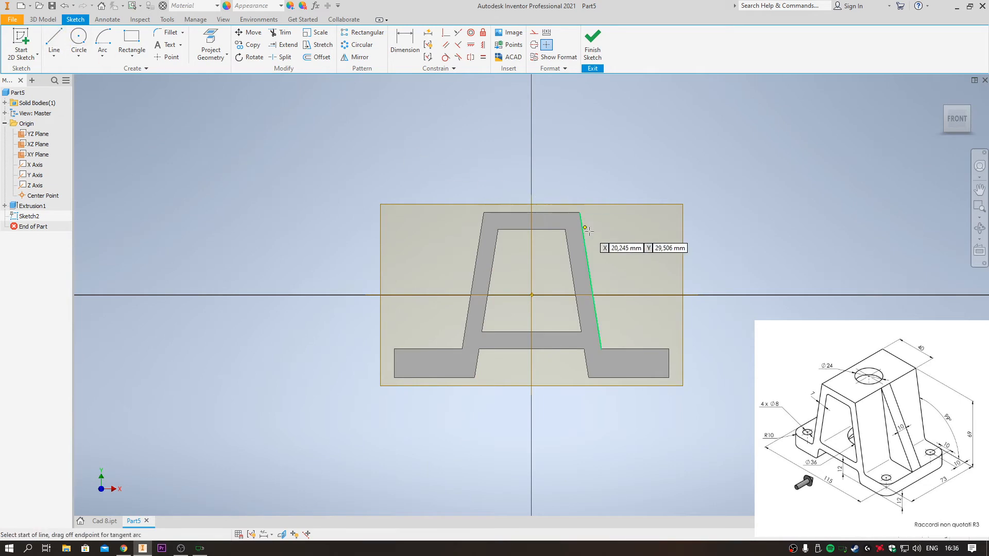
{"action": "left_click", "coordinate": [580, 213]}
{"action": "left_click", "coordinate": [669, 348]}
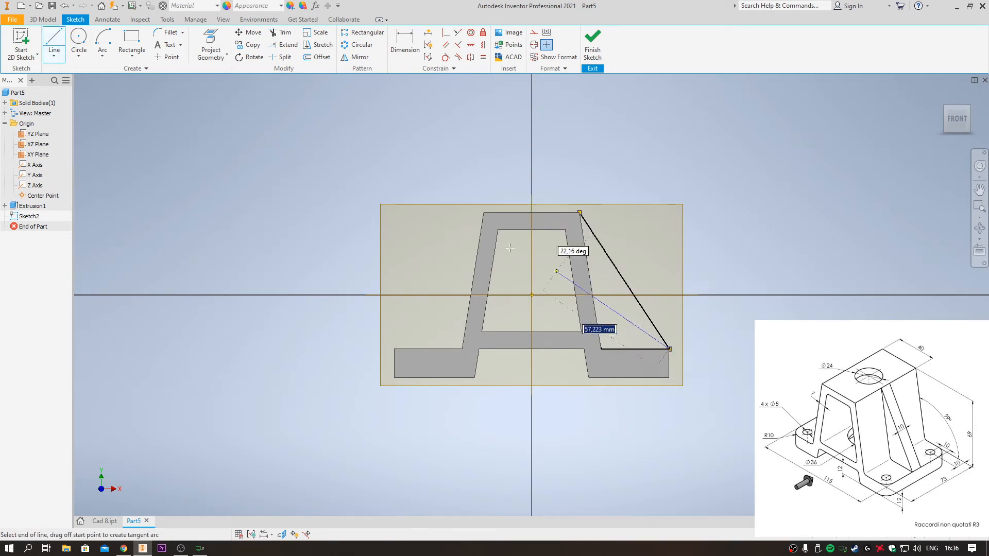
Create a 10 mm thick rib parallel to the sketch plane from the diagonal line, with its thickness centred on the plane
{"action": "left_click", "coordinate": [43, 19]}
{"action": "left_click", "coordinate": [145, 59]}
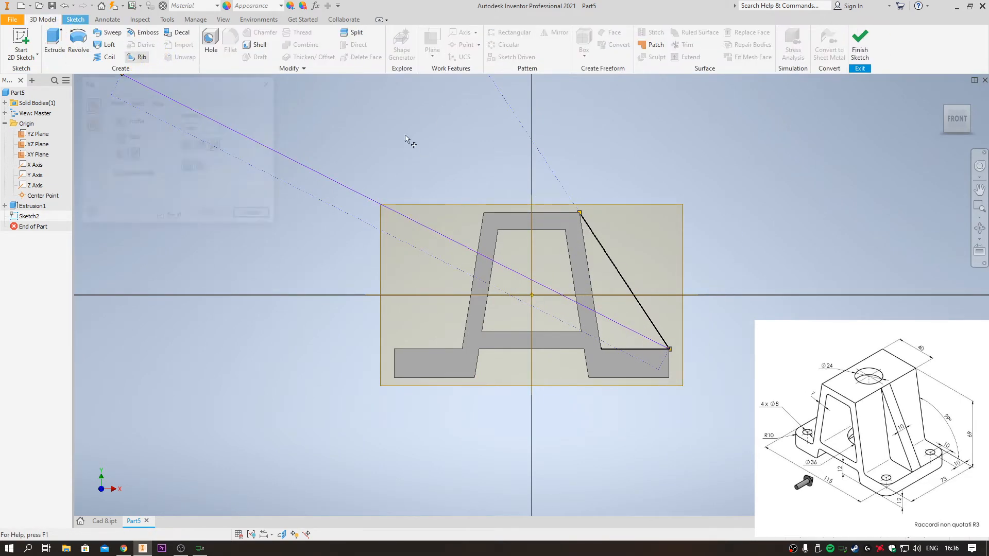
{"action": "left_click", "coordinate": [204, 167]}
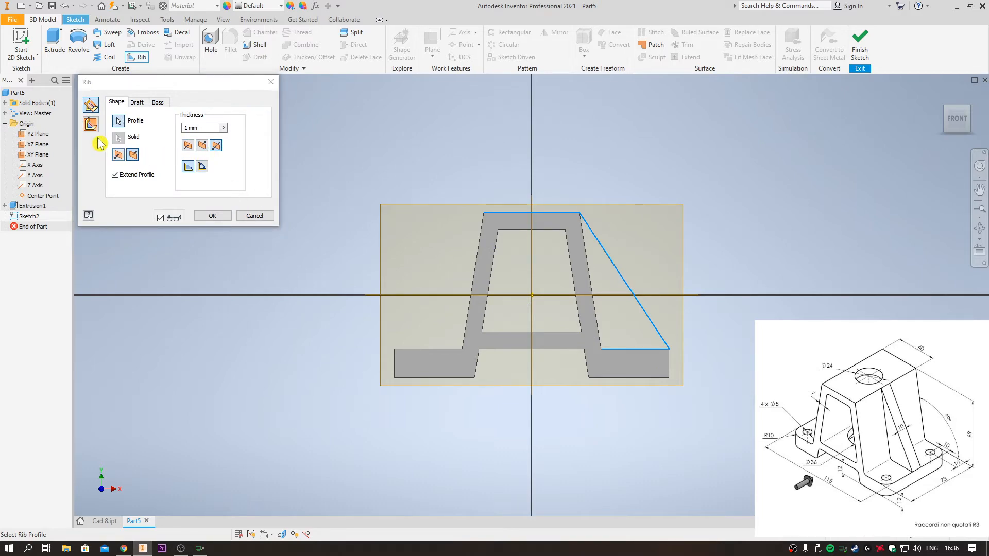
{"action": "middle_click_drag", "start_coordinate": [702, 239], "coordinate": [665, 262], "text": "shift"}
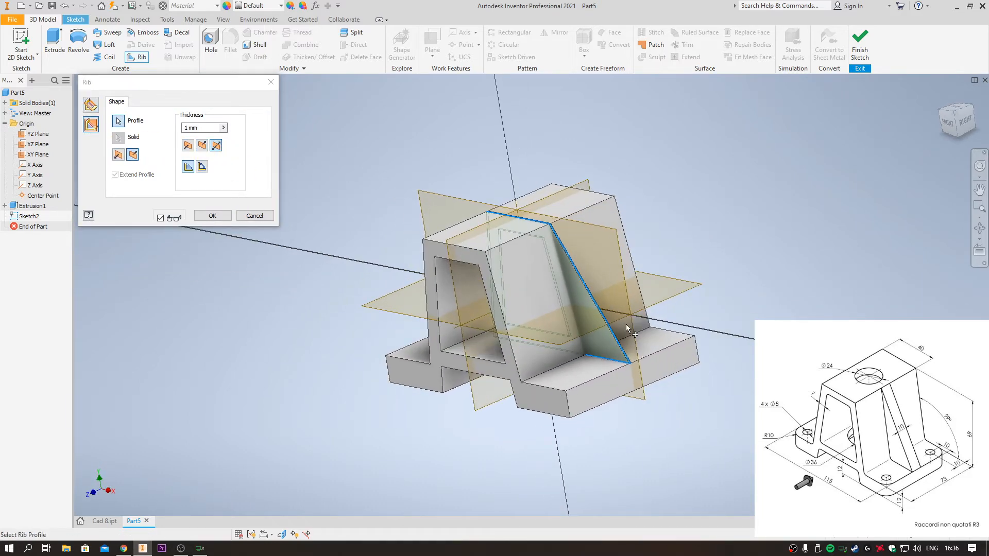
{"action": "left_click", "coordinate": [190, 128]}
{"action": "type", "text": "0"}
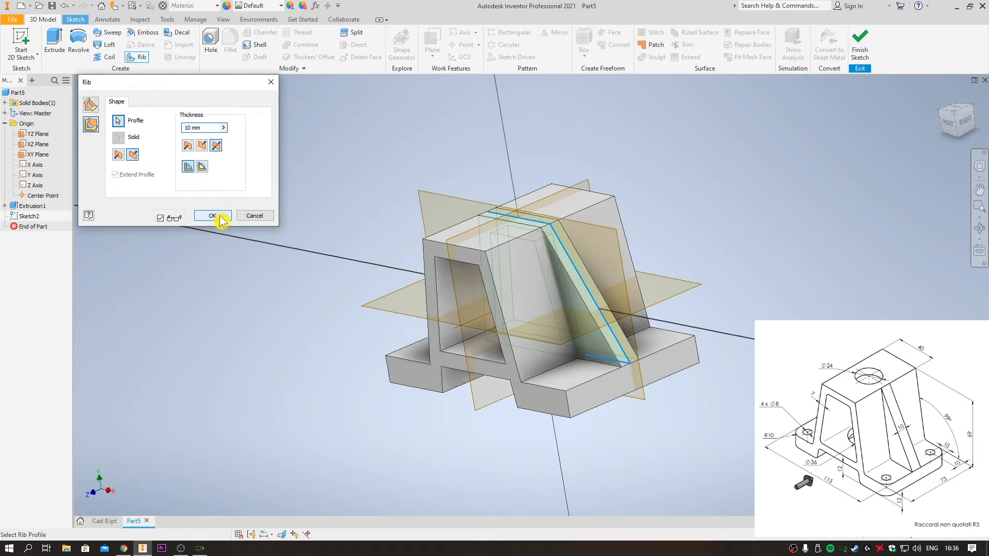
{"action": "left_click", "coordinate": [221, 219]}
{"action": "middle_click_drag", "start_coordinate": [230, 236], "coordinate": [354, 314], "text": "shift"}
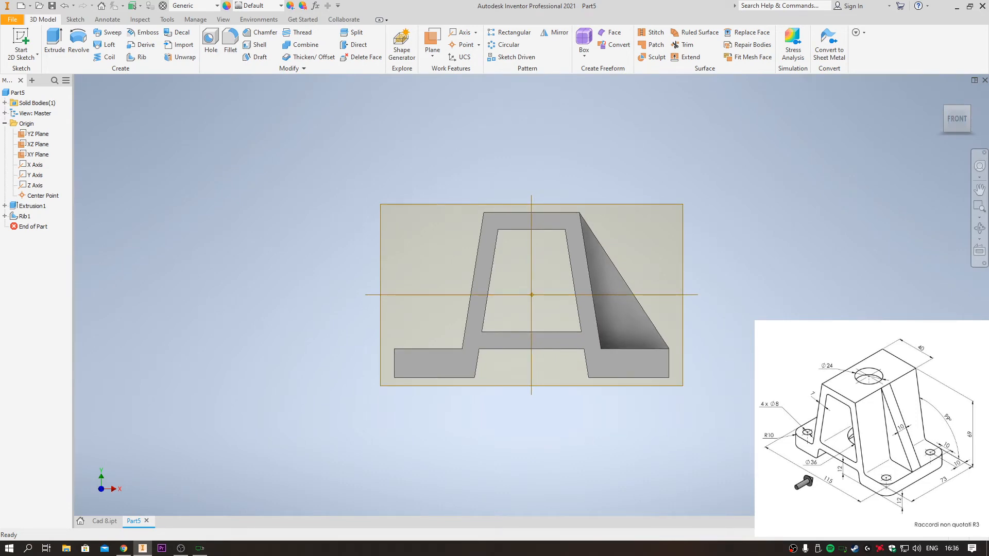
{"action": "middle_click_drag", "start_coordinate": [556, 206], "coordinate": [572, 252], "text": "shift"}
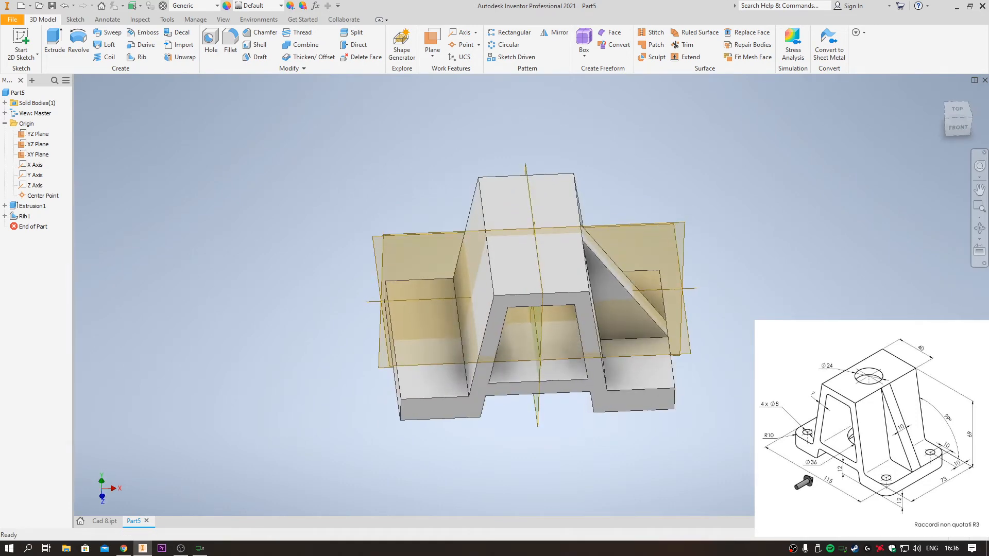
On the tower's top face, sketch a circle centred on the part's origin and set its diameter to 24 mm
{"action": "left_click", "coordinate": [557, 224]}
{"action": "left_click", "coordinate": [634, 202]}
{"action": "key", "text": "c"}
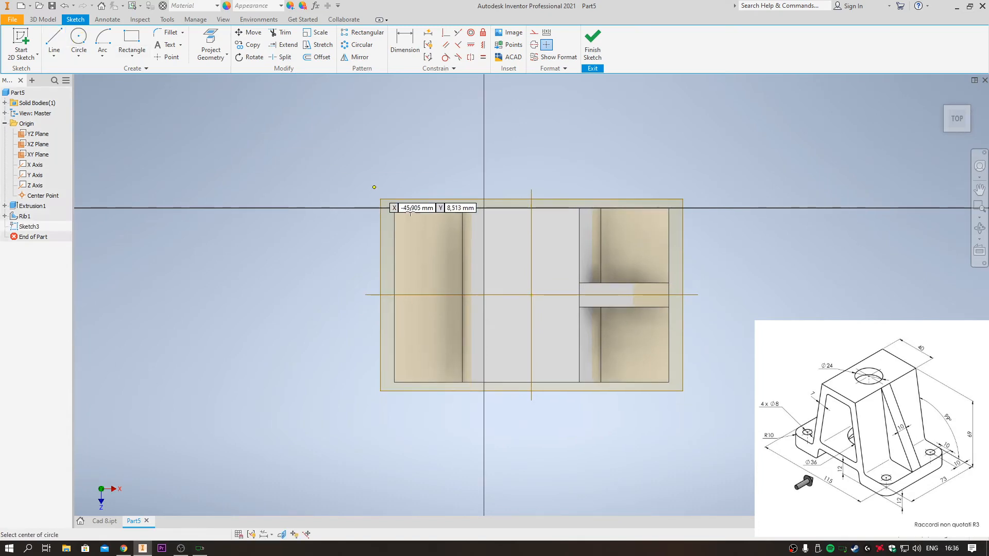
{"action": "left_click", "coordinate": [532, 294]}
{"action": "left_click", "coordinate": [547, 285]}
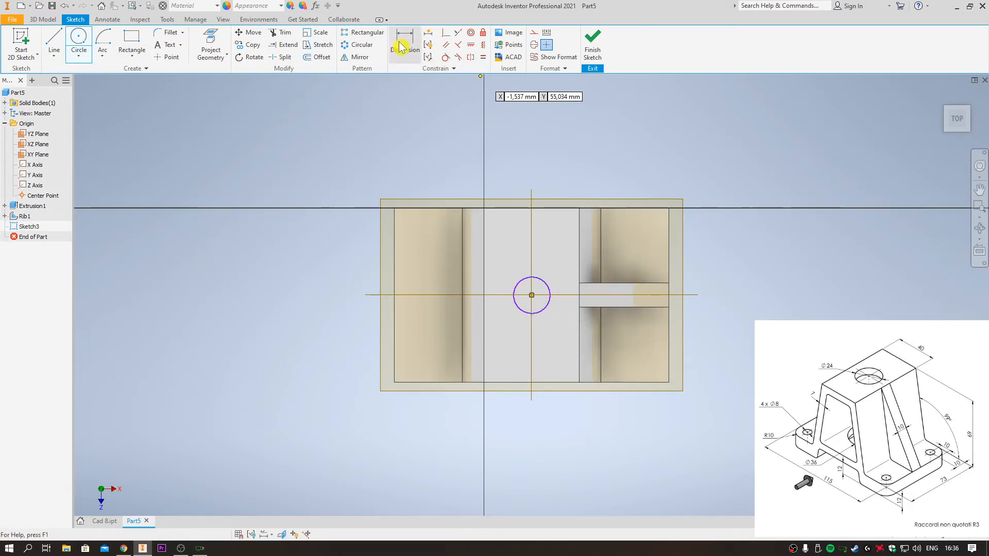
{"action": "key", "text": "d"}
{"action": "left_click", "coordinate": [540, 293]}
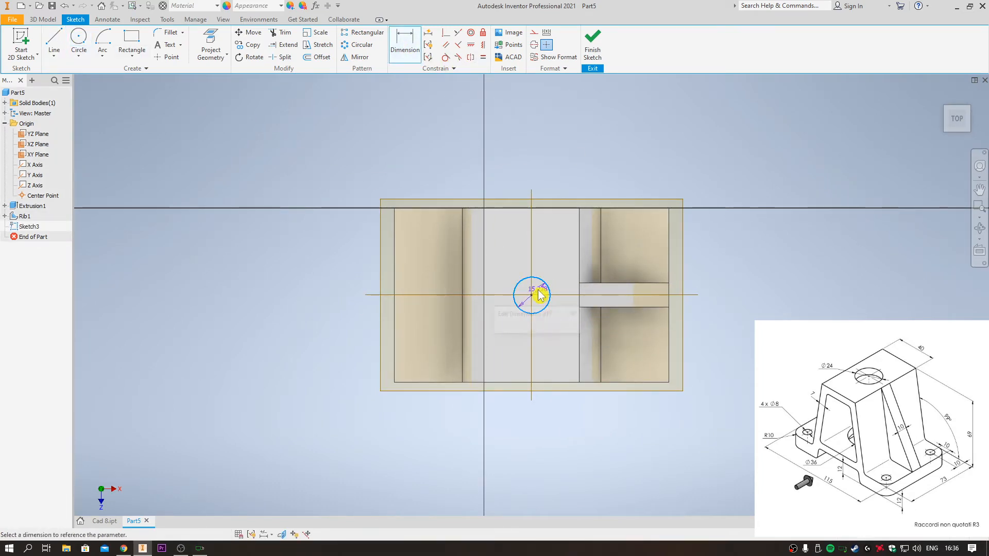
{"action": "left_click", "coordinate": [540, 295]}
{"action": "type", "text": "24"}
{"action": "key", "text": "Return"}
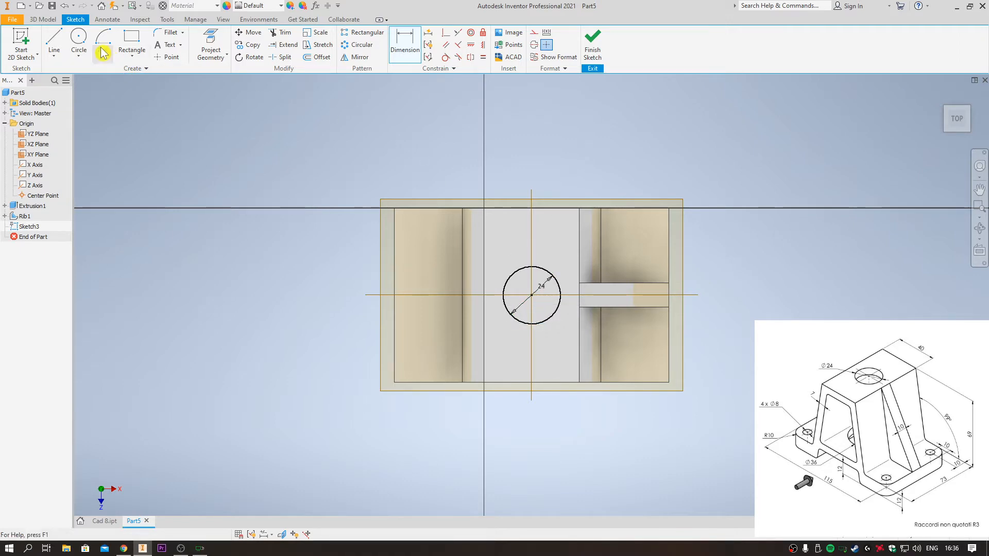
Extrude the 24 mm circle as a cut up to the inner face of the tower's top wall
{"action": "left_click", "coordinate": [43, 20]}
{"action": "left_click", "coordinate": [54, 41]}
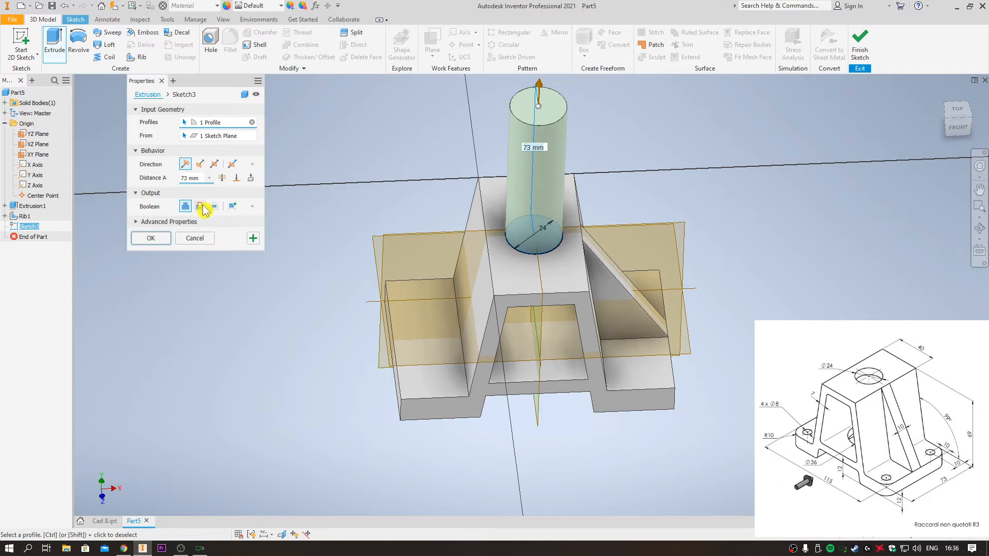
{"action": "left_click", "coordinate": [200, 207]}
{"action": "left_click", "coordinate": [236, 178]}
{"action": "middle_click_drag", "start_coordinate": [315, 342], "coordinate": [494, 216], "text": "shift"}
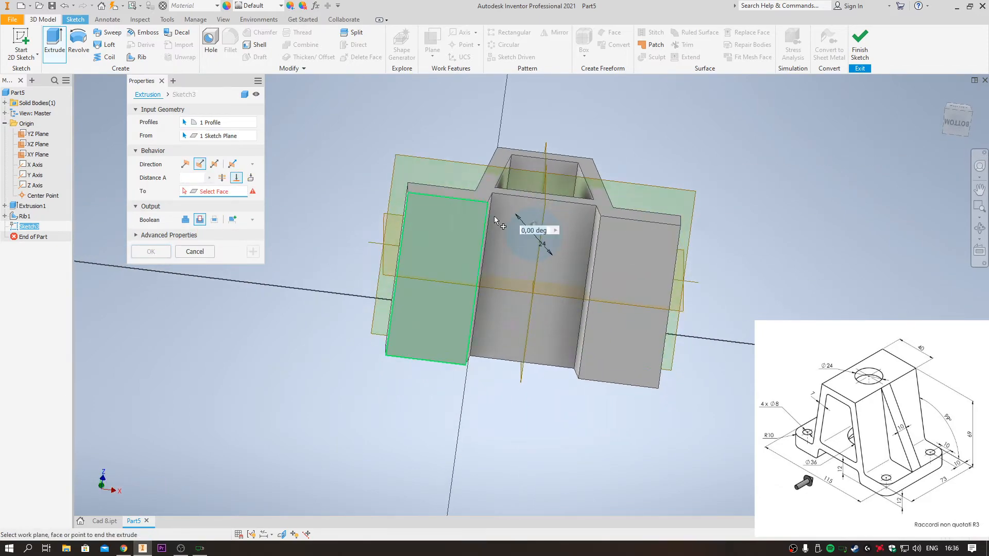
{"action": "left_click", "coordinate": [526, 177]}
{"action": "left_click", "coordinate": [164, 253]}
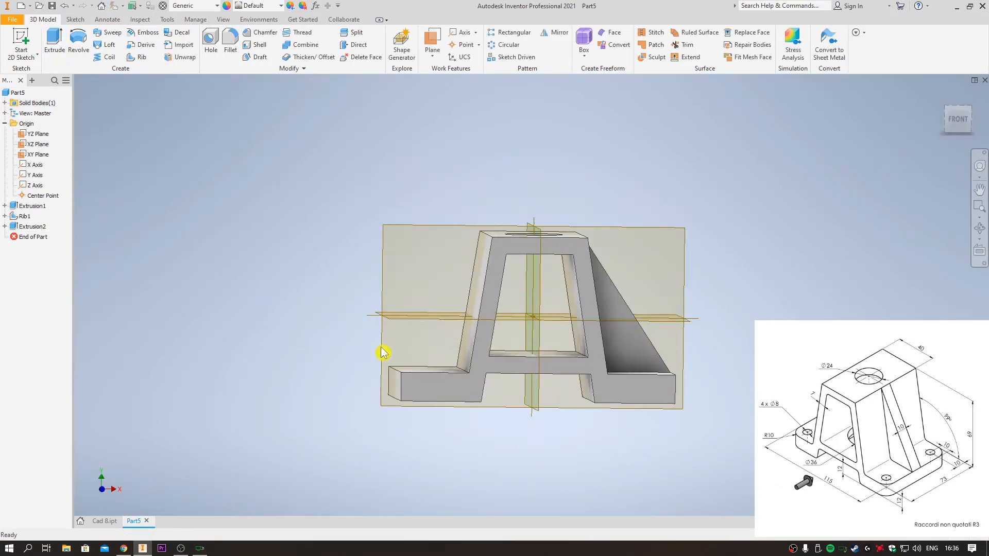
Start a sketch on the underside face of the central web between the two flanges
{"action": "left_click", "coordinate": [552, 311]}
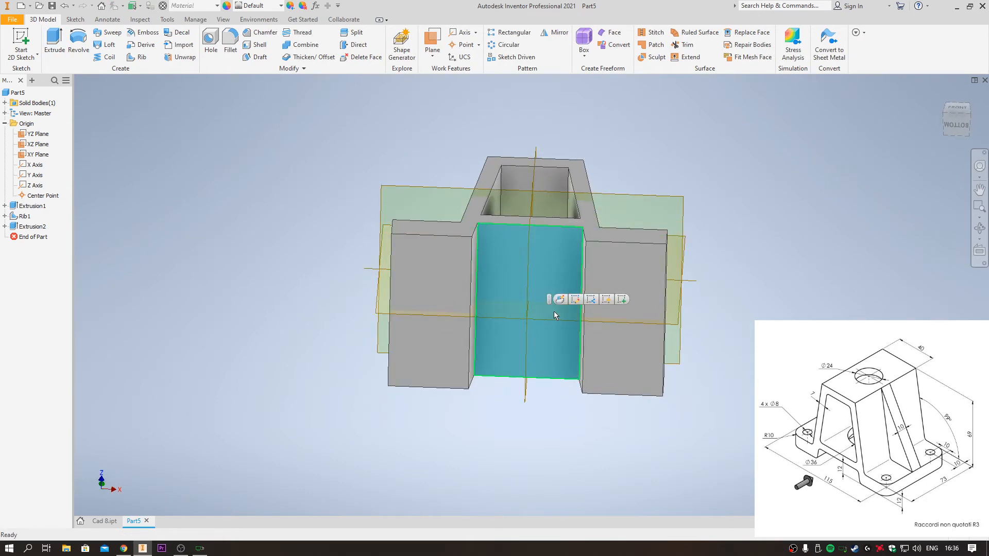
{"action": "left_click", "coordinate": [622, 300]}
{"action": "left_click", "coordinate": [78, 37]}
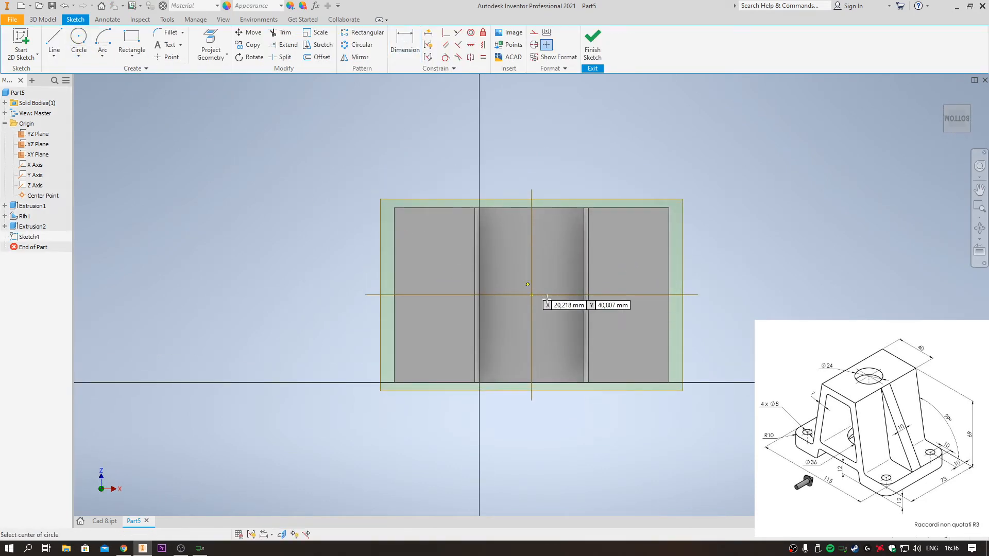
{"action": "left_click", "coordinate": [532, 295]}
{"action": "left_click", "coordinate": [554, 317]}
{"action": "left_click", "coordinate": [405, 43]}
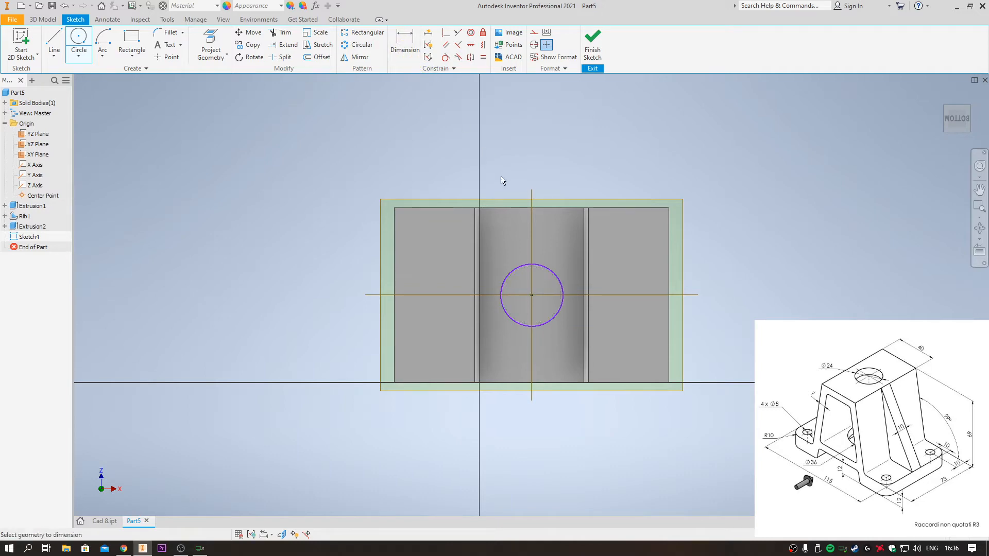
{"action": "key", "text": "ctrl+z"}
{"action": "key", "text": "ctrl+z"}
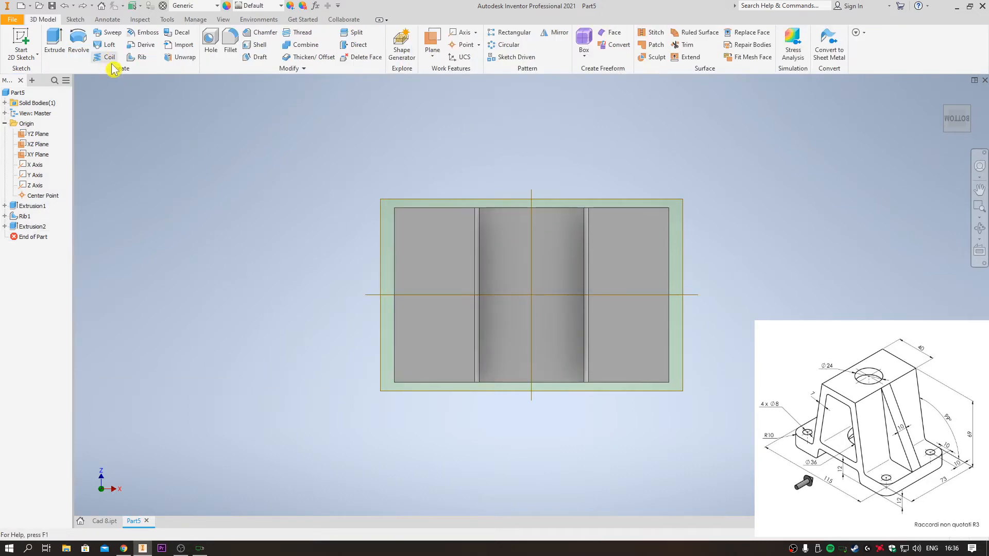
{"action": "left_click", "coordinate": [83, 6]}
Sketch a circle centred on the part's origin on the web's underside and set its diameter to 36 mm
{"action": "left_click", "coordinate": [79, 39]}
{"action": "left_click", "coordinate": [532, 295]}
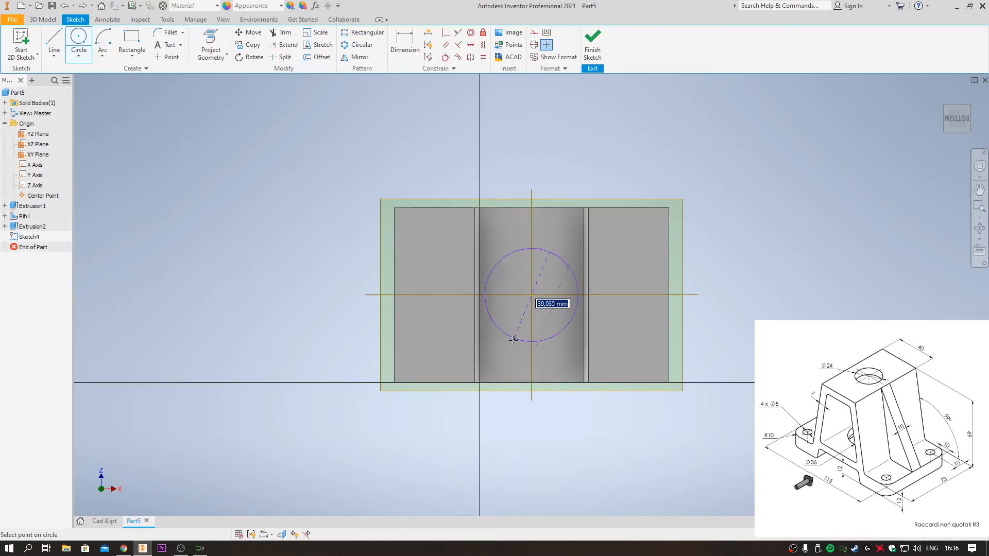
{"action": "left_click", "coordinate": [513, 340]}
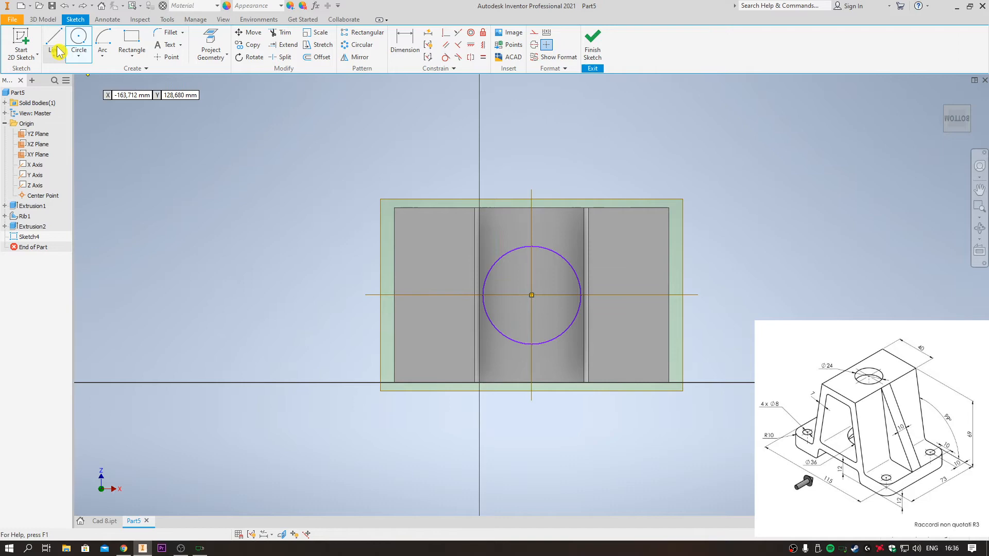
{"action": "right_click", "coordinate": [430, 156]}
{"action": "left_click", "coordinate": [467, 161]}
{"action": "left_click", "coordinate": [561, 259]}
{"action": "left_click", "coordinate": [547, 281]}
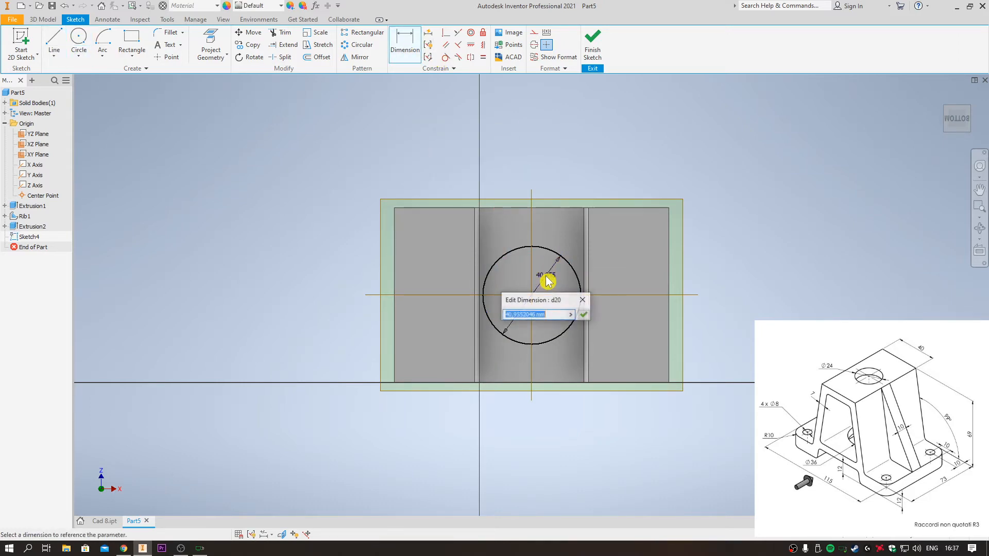
{"action": "type", "text": "36"}
{"action": "key", "text": "Return"}
Extrude the 36 mm circle as a cut up to the upper face of the central web
{"action": "left_click", "coordinate": [43, 19]}
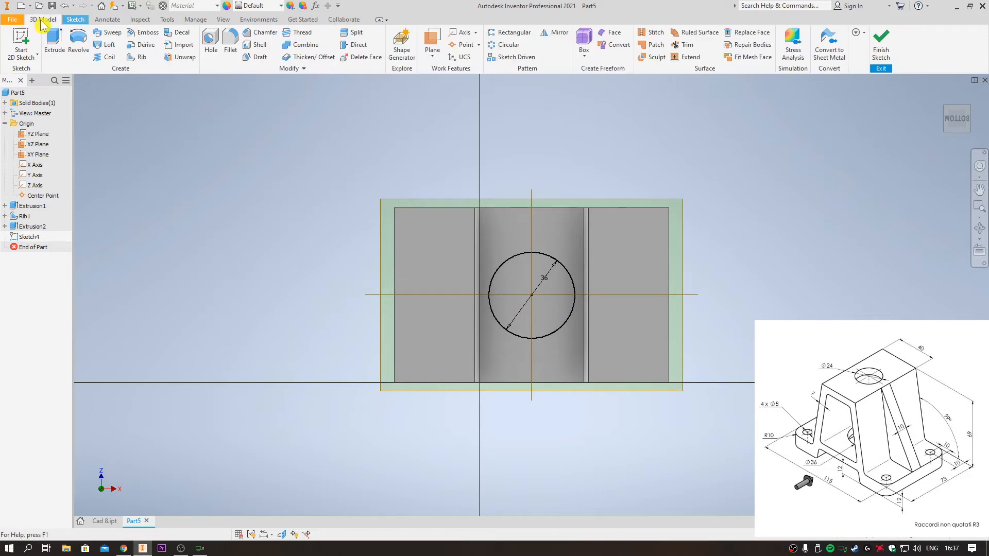
{"action": "left_click", "coordinate": [54, 42]}
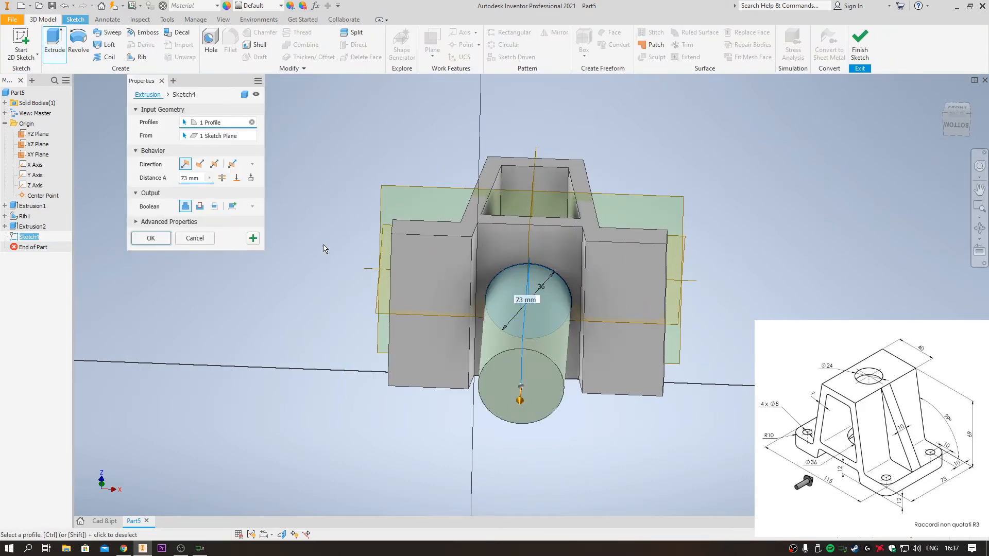
{"action": "left_click", "coordinate": [200, 207]}
{"action": "left_click", "coordinate": [236, 178]}
{"action": "middle_click_drag", "start_coordinate": [353, 250], "coordinate": [371, 335], "text": "shift"}
{"action": "left_click", "coordinate": [500, 313]}
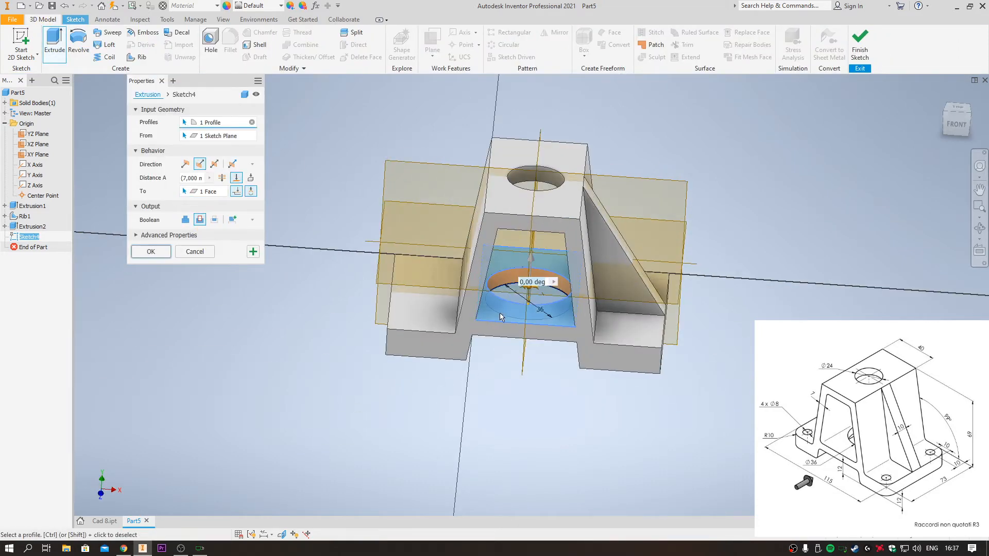
{"action": "left_click", "coordinate": [151, 255]}
On the right flange's top face, sketch a circle about 11 mm in diameter in the front half, clear of the rib
{"action": "middle_click_drag", "start_coordinate": [253, 312], "coordinate": [261, 345], "text": "shift"}
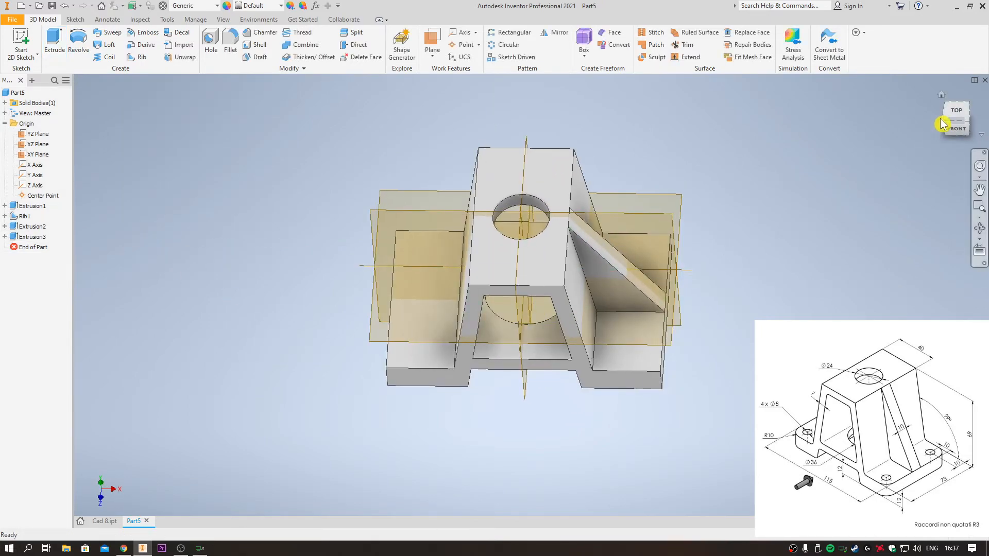
{"action": "left_click_drag", "start_coordinate": [941, 124], "coordinate": [733, 336]}
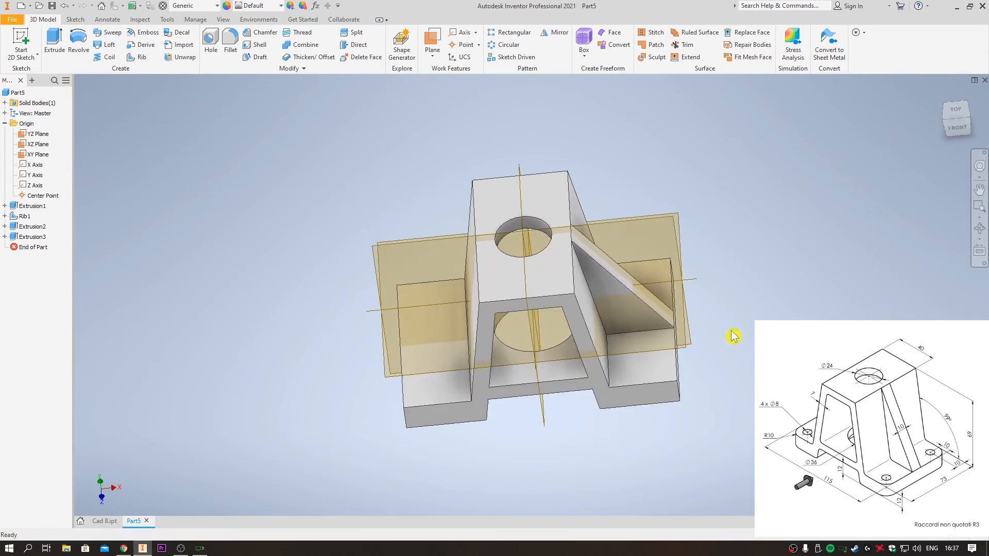
{"action": "left_click", "coordinate": [956, 111]}
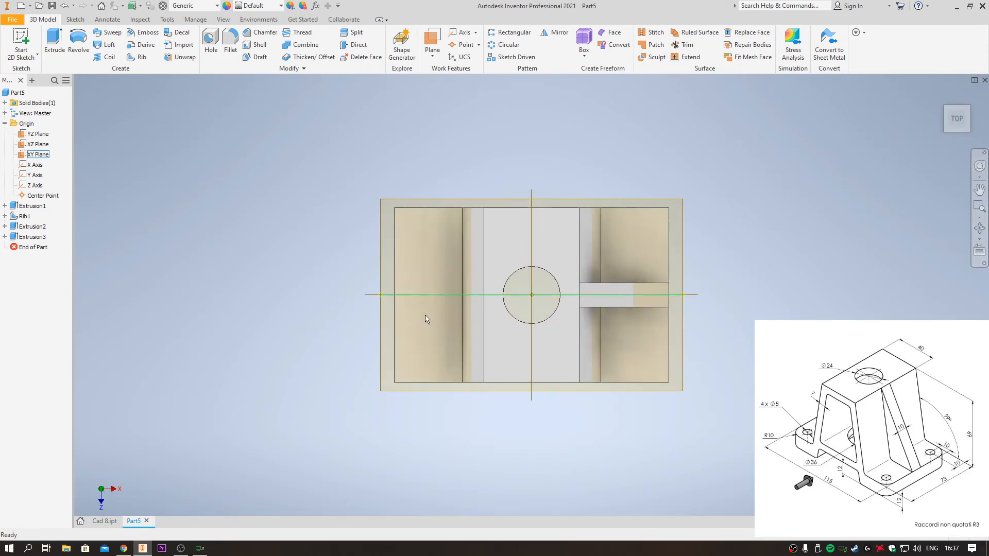
{"action": "left_click", "coordinate": [640, 358]}
{"action": "left_click", "coordinate": [717, 350]}
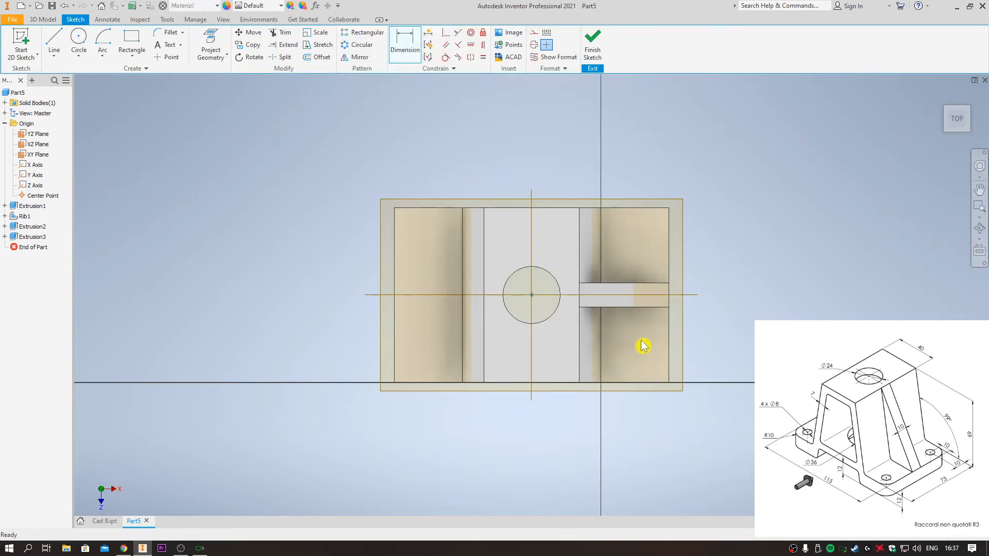
{"action": "mouse_move", "coordinate": [738, 397]}
{"action": "middle_mouse_down", "text": "shift"}
{"action": "mouse_move", "coordinate": [733, 369]}
{"action": "mouse_move", "coordinate": [731, 381]}
{"action": "middle_mouse_up", "text": "shift"}
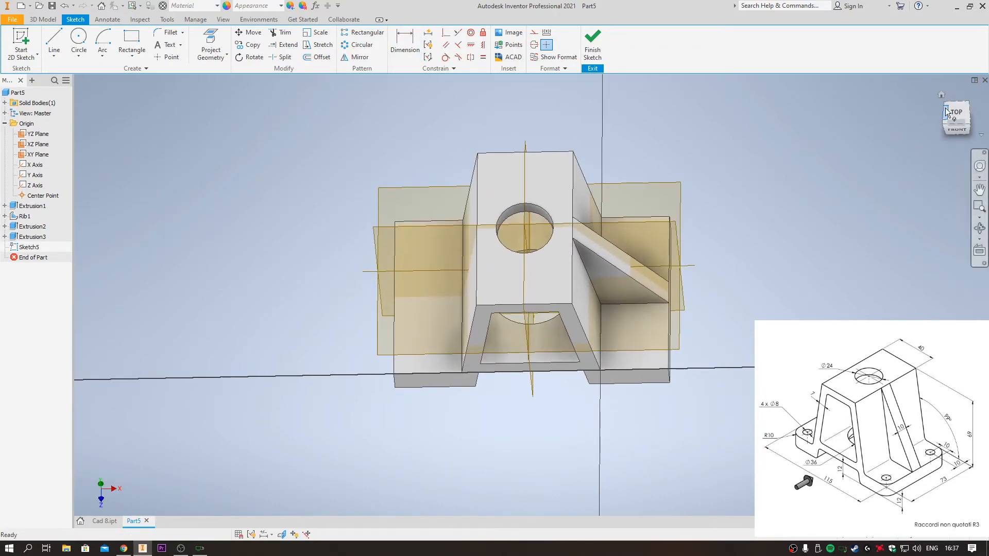
{"action": "left_click", "coordinate": [956, 116]}
{"action": "left_click", "coordinate": [76, 37]}
{"action": "left_click", "coordinate": [636, 350]}
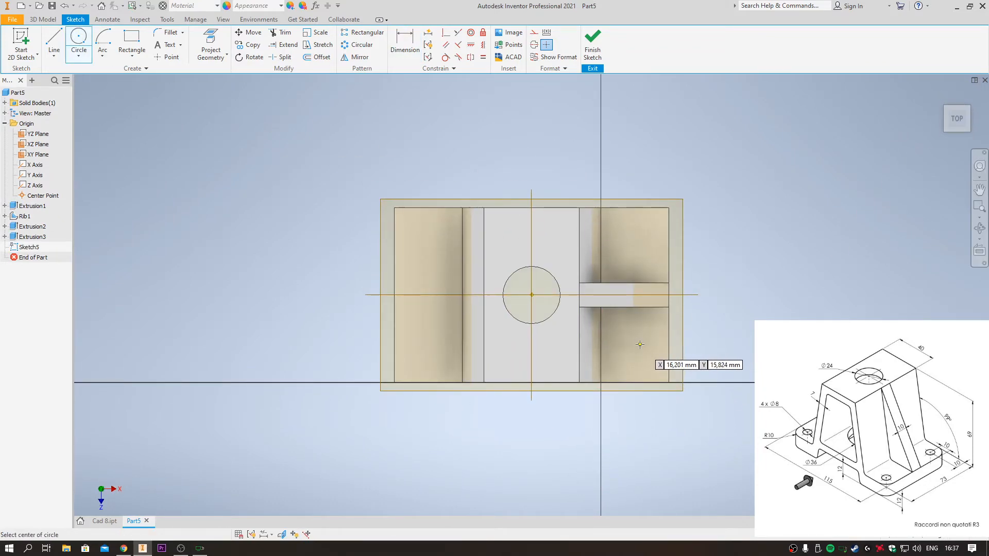
{"action": "left_click", "coordinate": [650, 346]}
Set the diameter of the circle on the right flange to 8 mm
{"action": "key", "text": "d"}
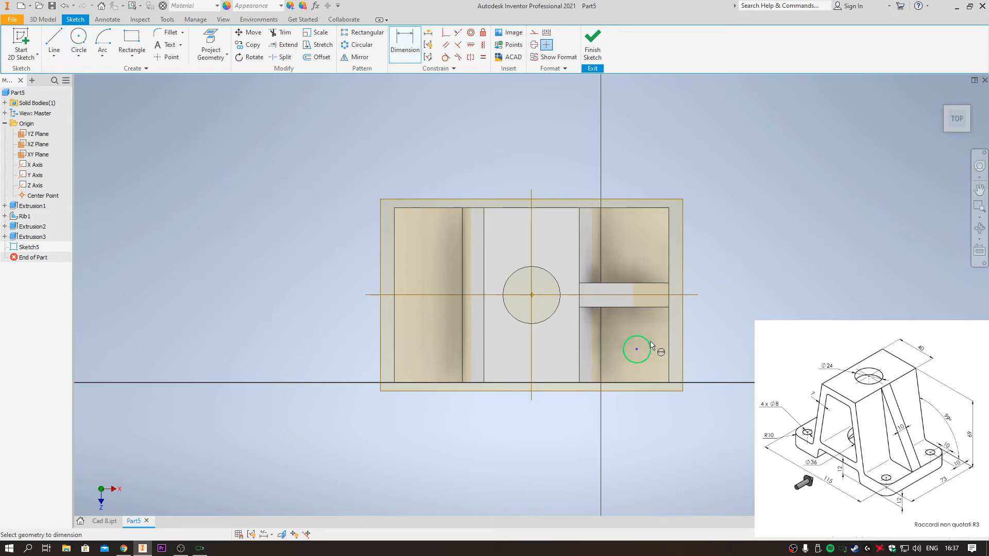
{"action": "left_click", "coordinate": [650, 344]}
{"action": "left_click", "coordinate": [644, 352]}
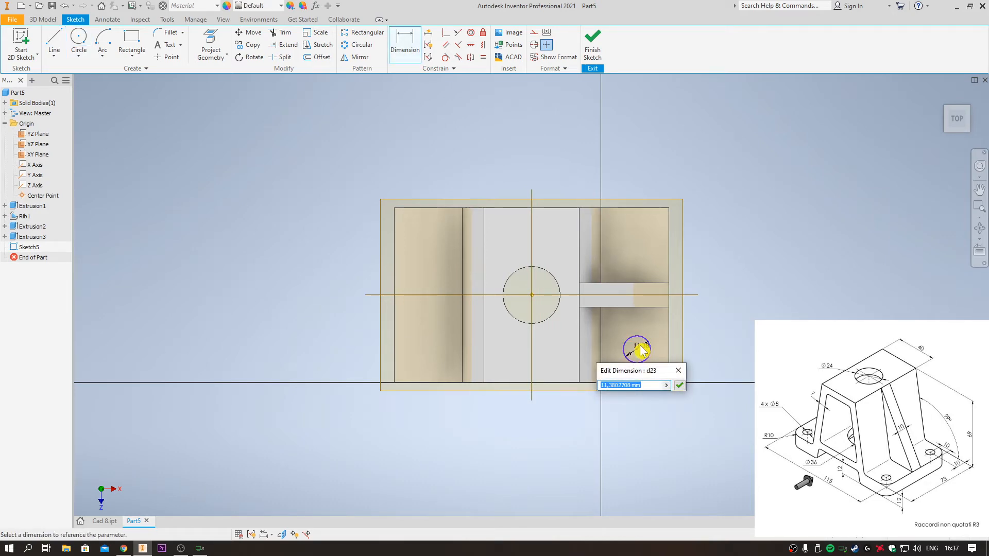
{"action": "type", "text": "8"}
{"action": "left_click", "coordinate": [679, 386]}
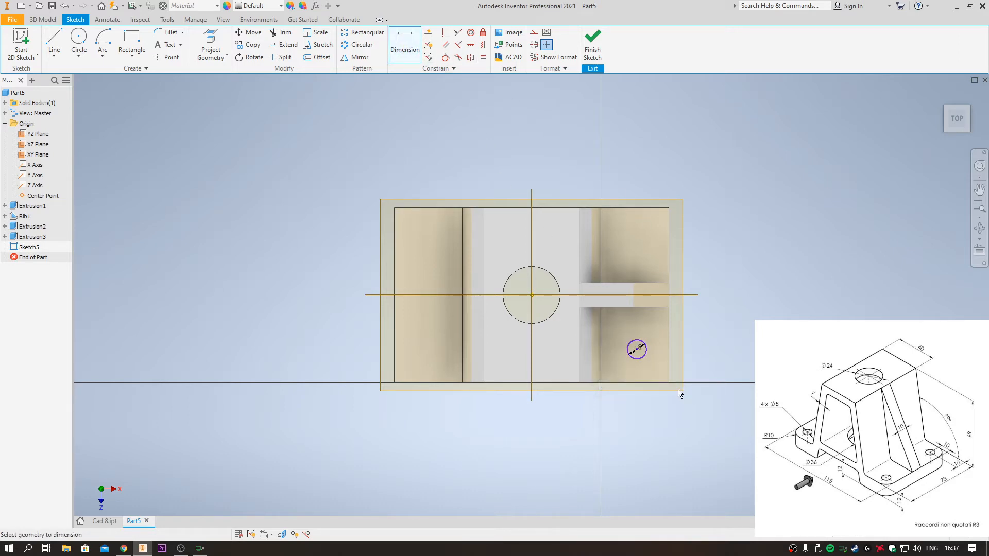
Position the 8 mm circle's centre 10 mm from the right flange's front edge and 10 mm from its outer edge
{"action": "left_click", "coordinate": [639, 354]}
{"action": "left_click", "coordinate": [648, 383]}
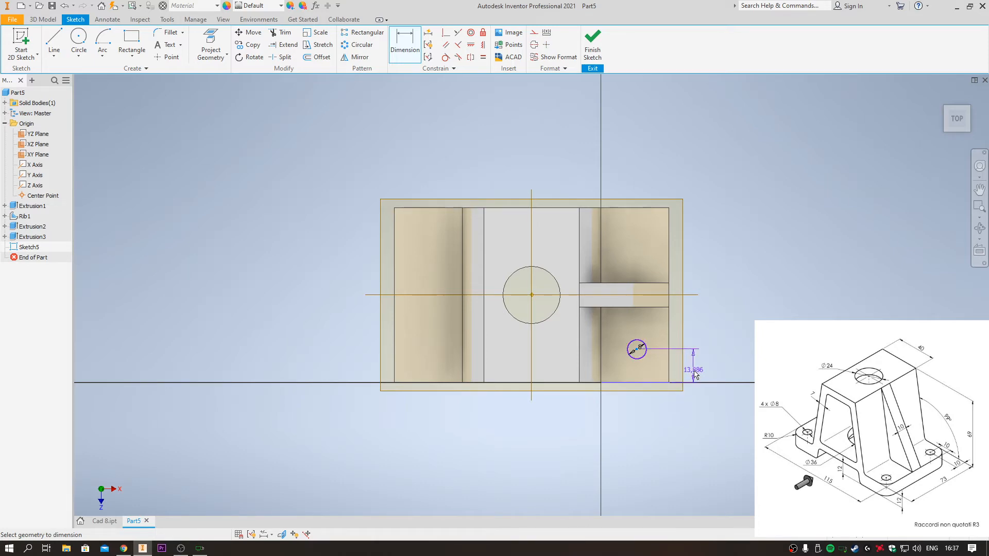
{"action": "left_click", "coordinate": [694, 374]}
{"action": "type", "text": "10"}
{"action": "key", "text": "Return"}
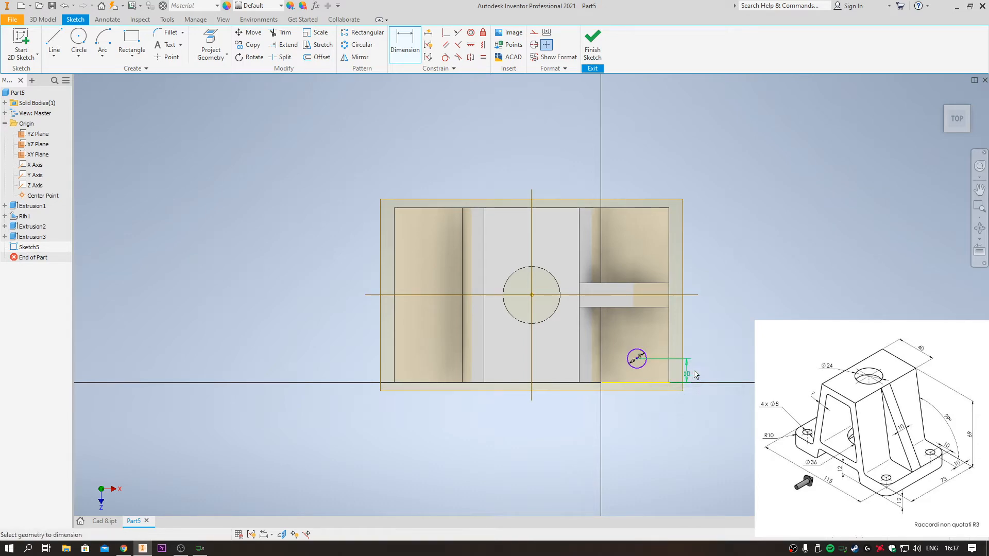
{"action": "left_click", "coordinate": [597, 382]}
{"action": "left_click", "coordinate": [669, 361]}
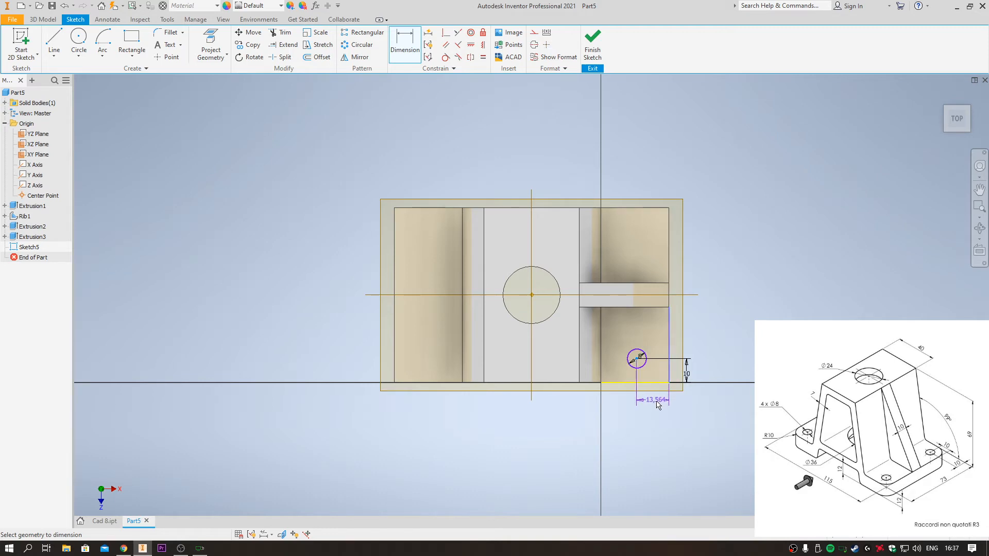
{"action": "left_click", "coordinate": [653, 401]}
{"action": "type", "text": "10"}
{"action": "key", "text": "Return"}
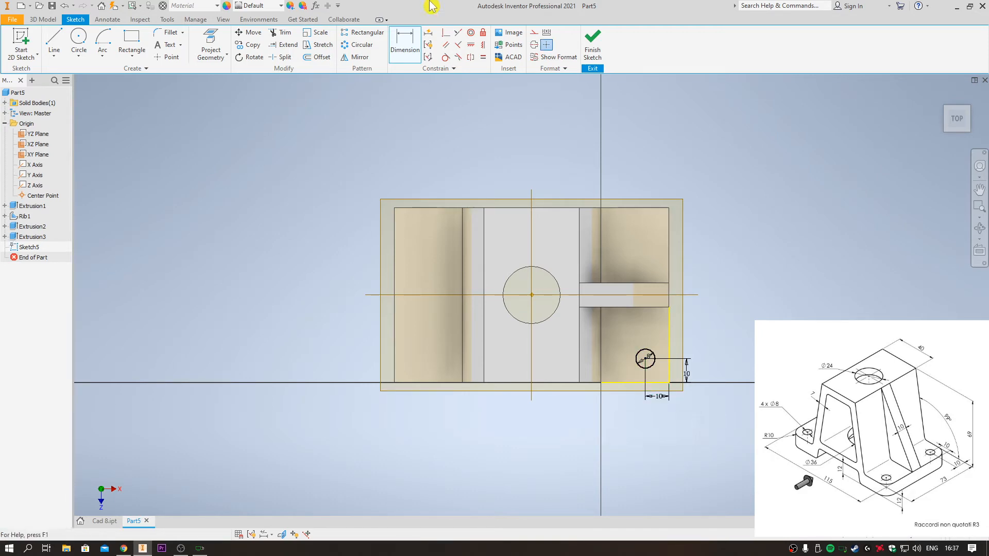
{"action": "left_click", "coordinate": [361, 33]}
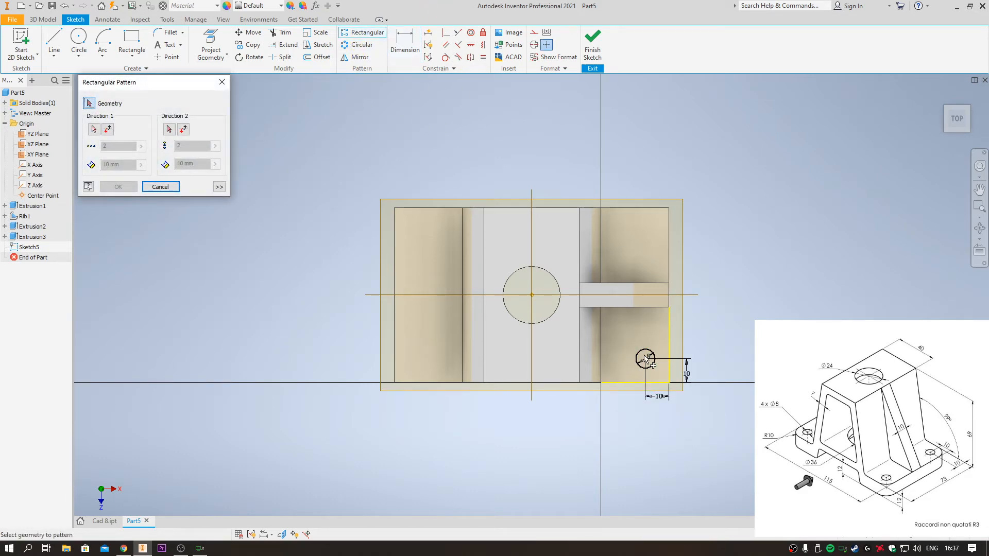
{"action": "left_click", "coordinate": [96, 130]}
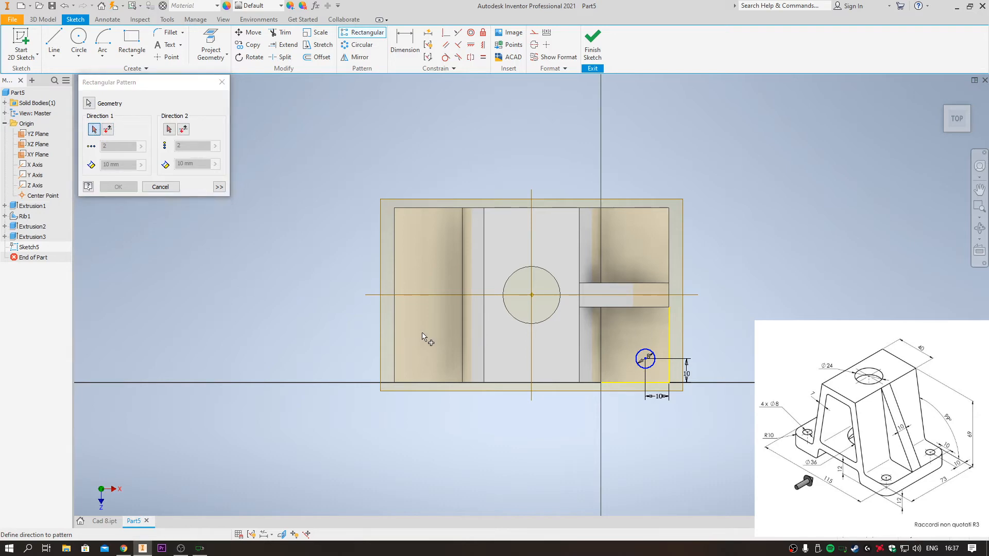
{"action": "left_click", "coordinate": [169, 129]}
{"action": "left_click", "coordinate": [89, 104]}
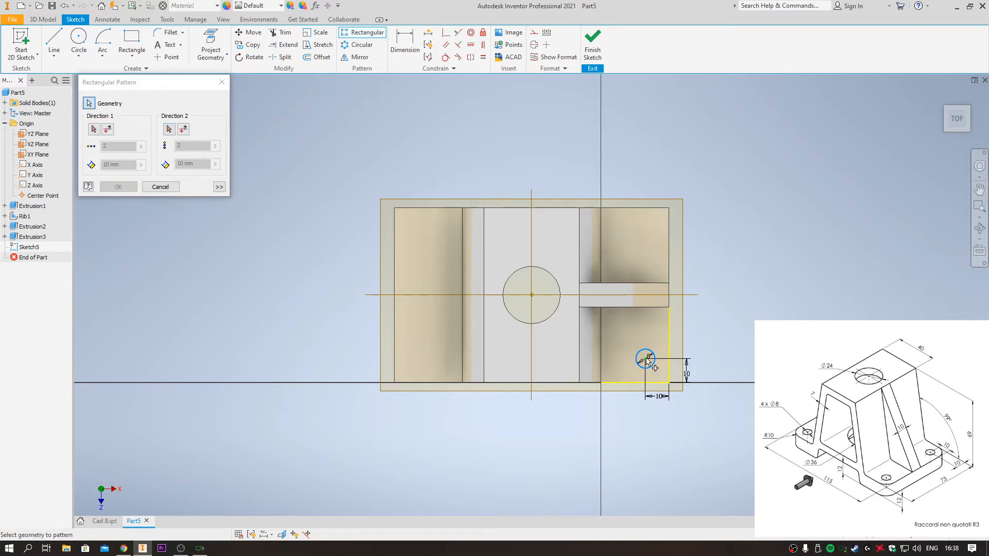
{"action": "left_click_drag", "start_coordinate": [630, 344], "coordinate": [659, 380]}
{"action": "key", "text": "Escape"}
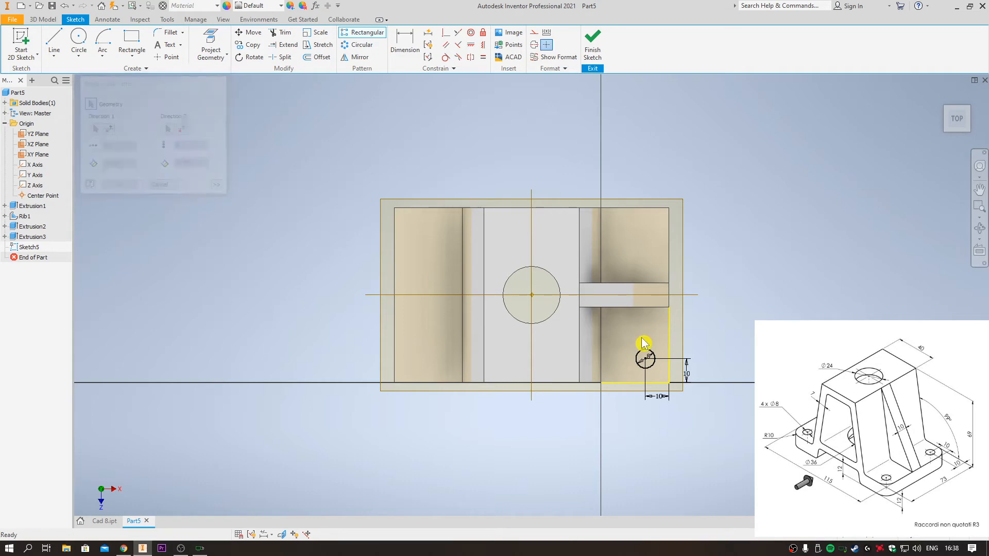
{"action": "left_click", "coordinate": [355, 32]}
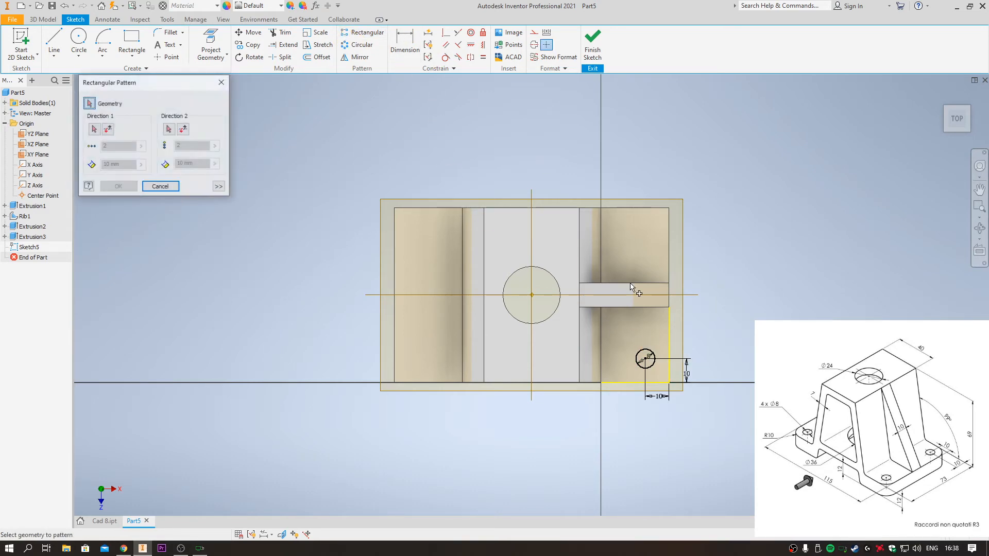
{"action": "left_click", "coordinate": [642, 359]}
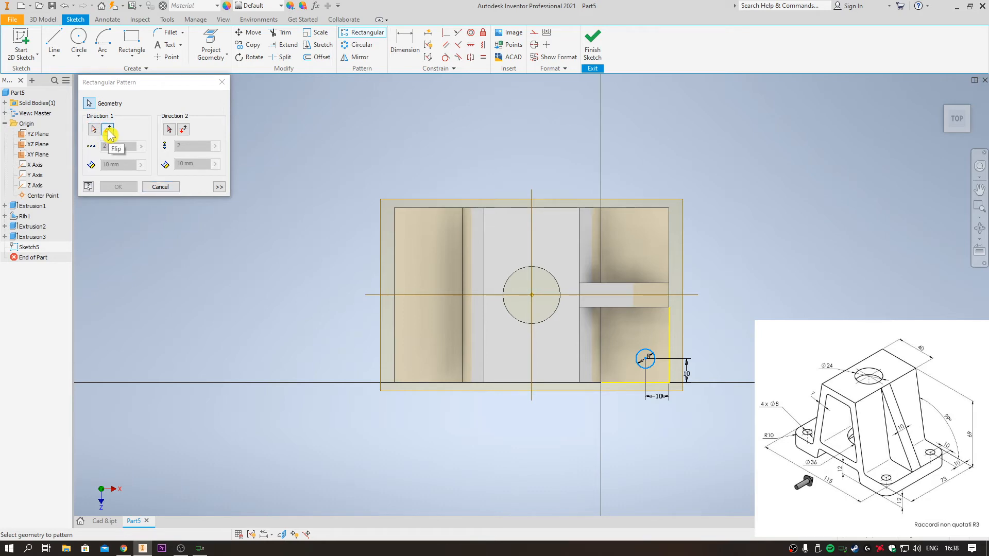
{"action": "key", "text": "Escape"}
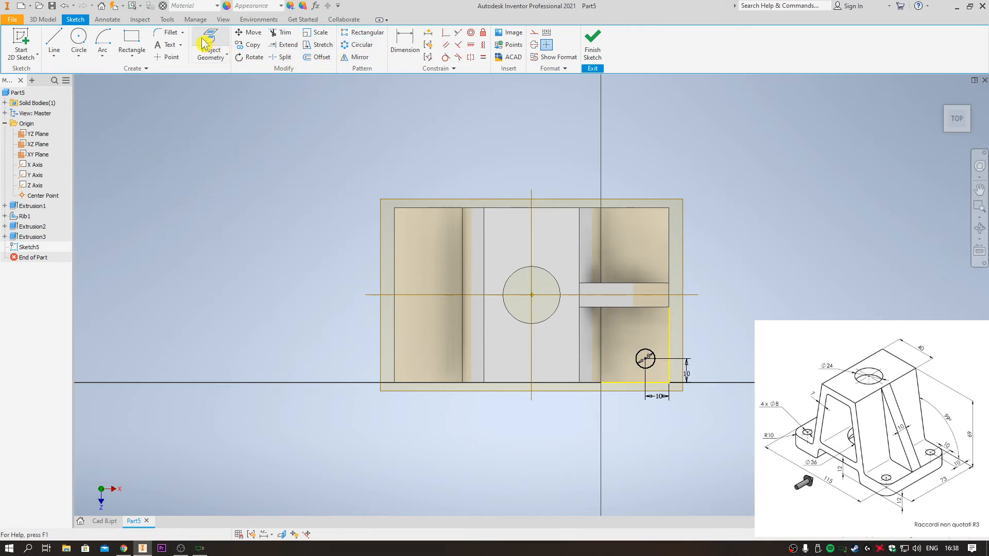
Project the part's centre plane into the sketch and start a rectangular pattern of the 8 mm circle along both centre lines, towards the other flange corners
{"action": "left_click", "coordinate": [210, 45]}
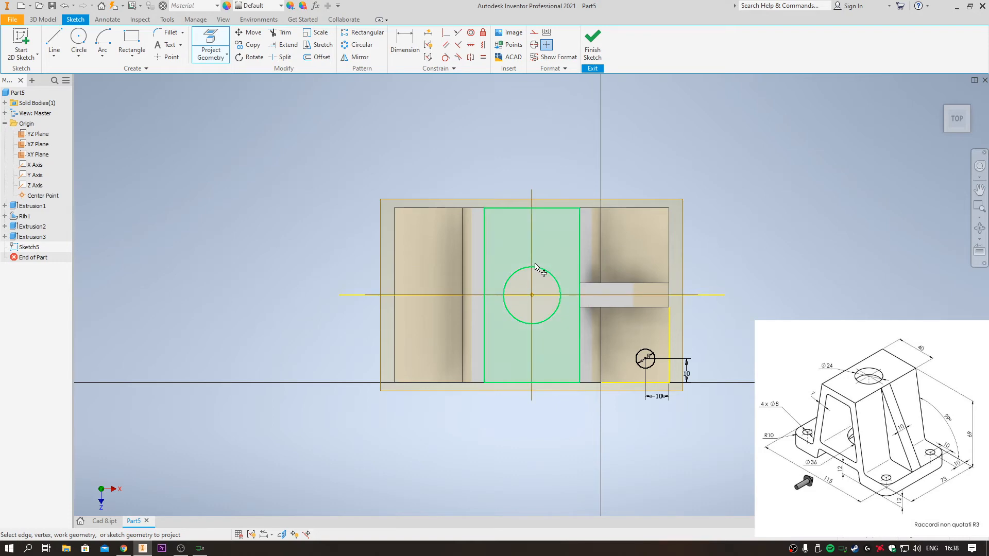
{"action": "left_click", "coordinate": [532, 200]}
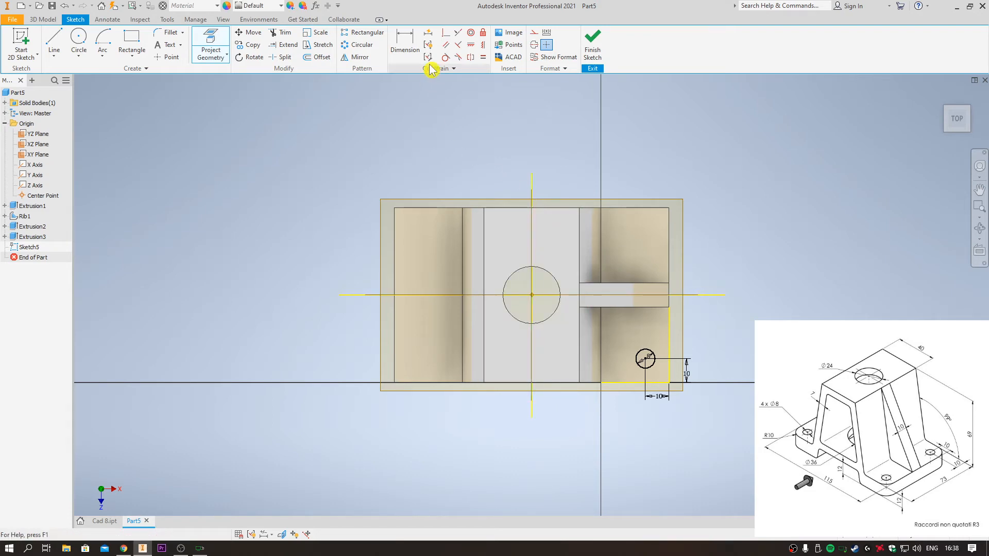
{"action": "left_click", "coordinate": [362, 32]}
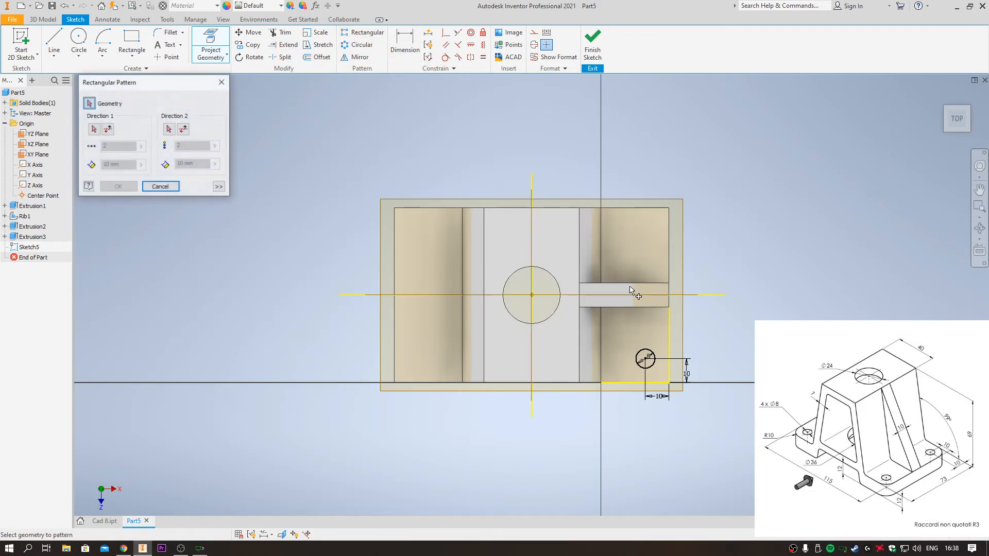
{"action": "left_click", "coordinate": [641, 352]}
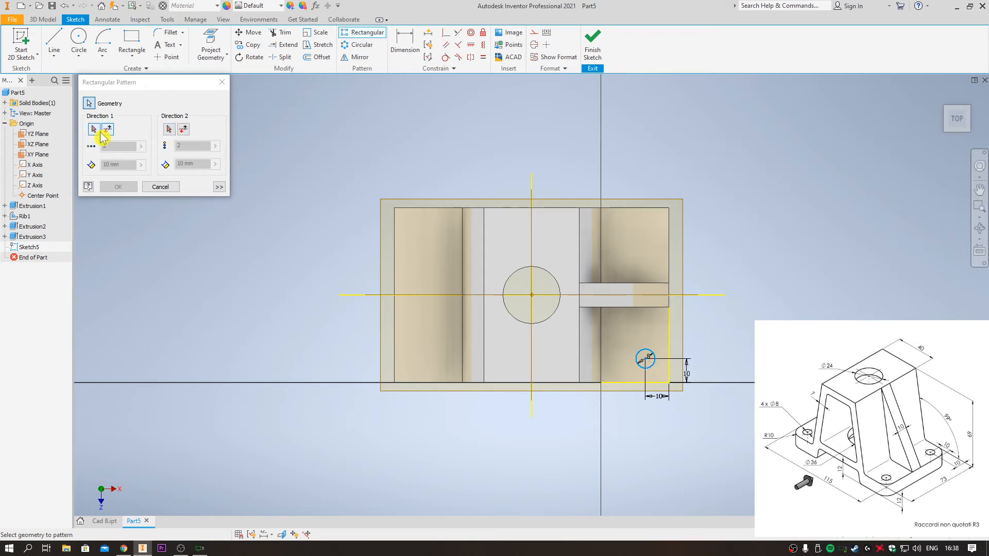
{"action": "left_click", "coordinate": [601, 301]}
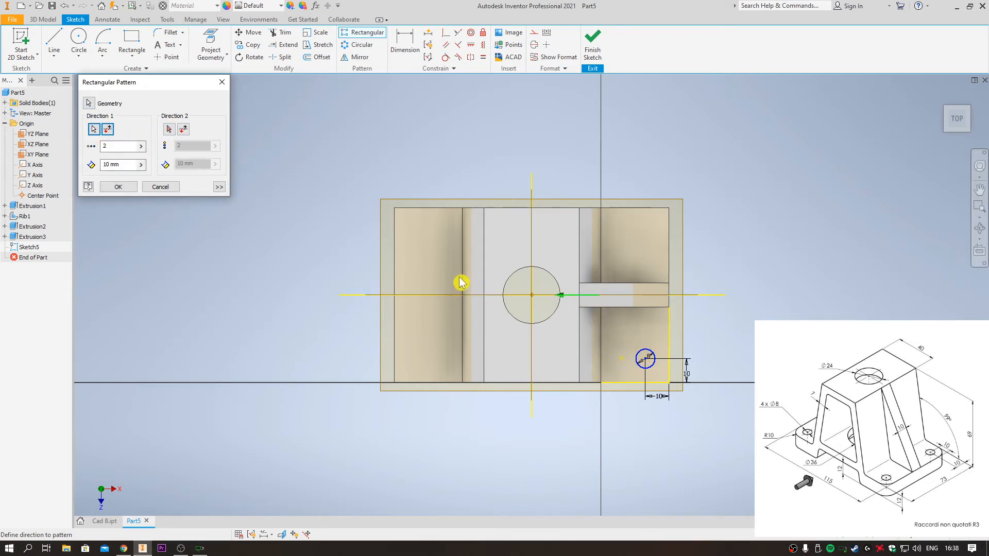
{"action": "left_click", "coordinate": [172, 130]}
{"action": "left_click", "coordinate": [533, 260]}
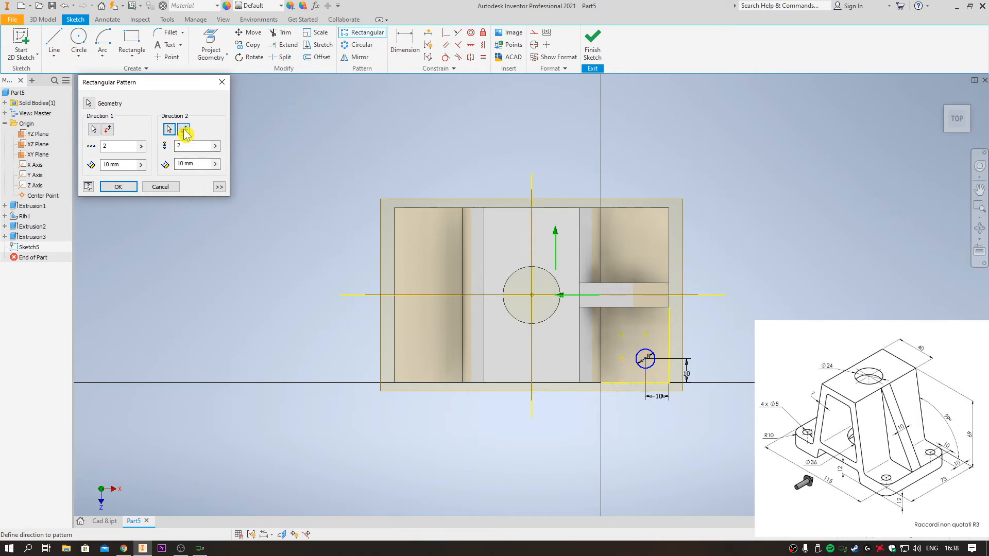
Space the pattern 95 mm across the flanges and 53 mm front to back, with 2 instances each way, and create it
{"action": "double_click", "coordinate": [105, 165]}
{"action": "left_click", "coordinate": [183, 164]}
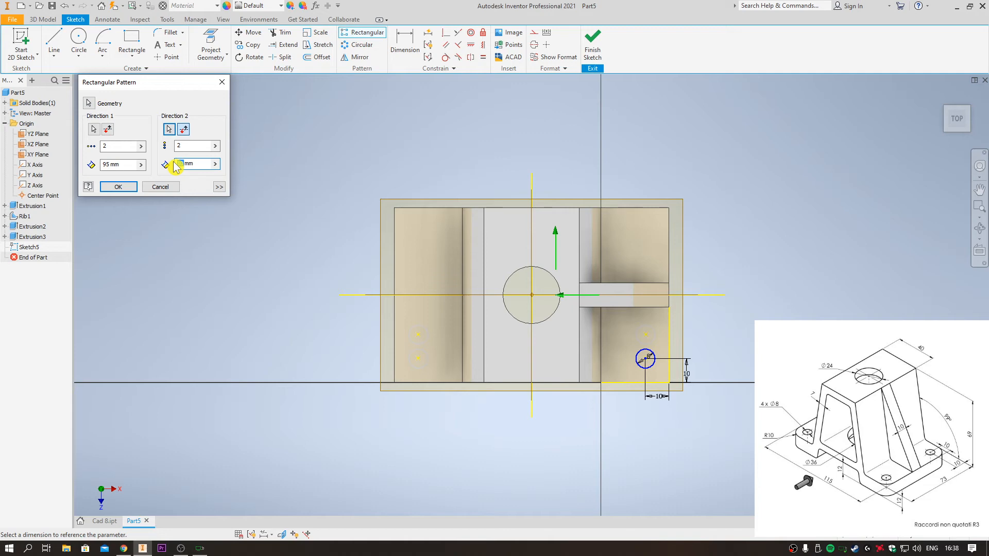
{"action": "type", "text": "53"}
{"action": "left_click", "coordinate": [126, 187]}
Check the distance from the left flange's rear circle centre to the rear edge without placing a dimension
{"action": "key", "text": "d"}
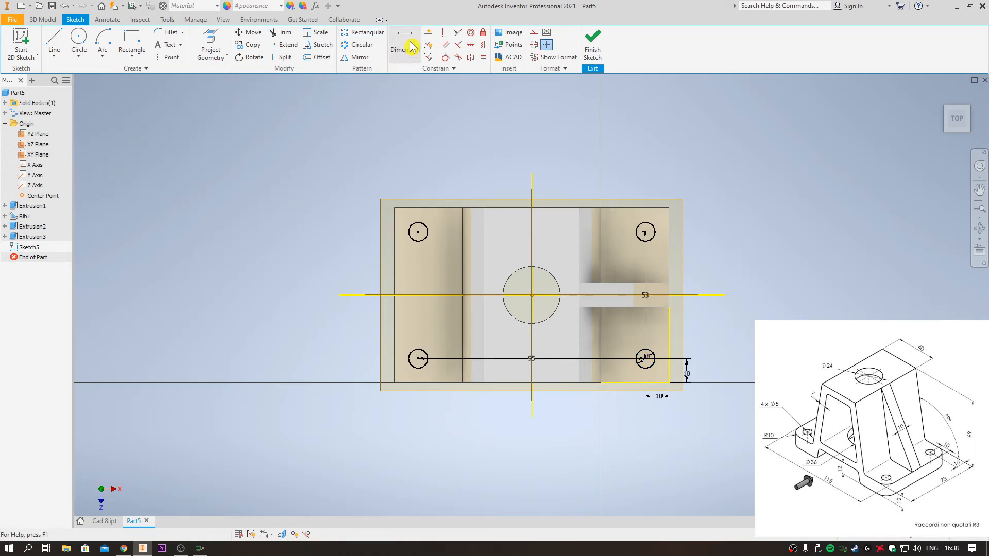
{"action": "left_click", "coordinate": [419, 231]}
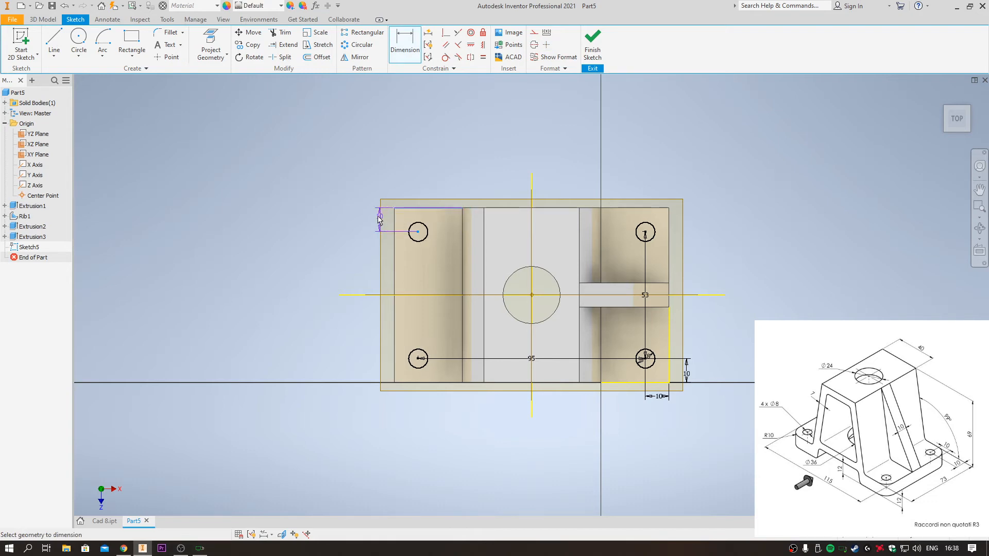
{"action": "key", "text": "Escape"}
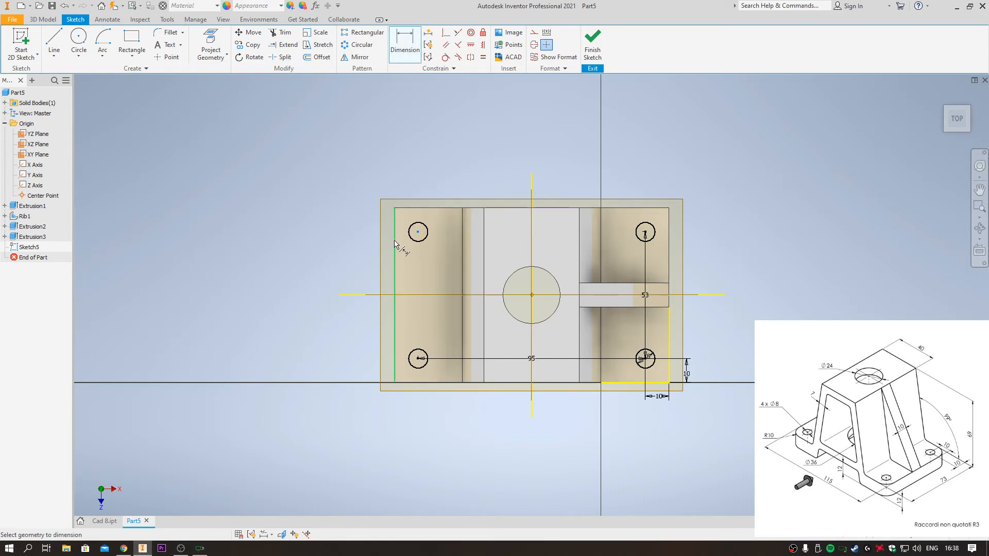
{"action": "key", "text": "Escape"}
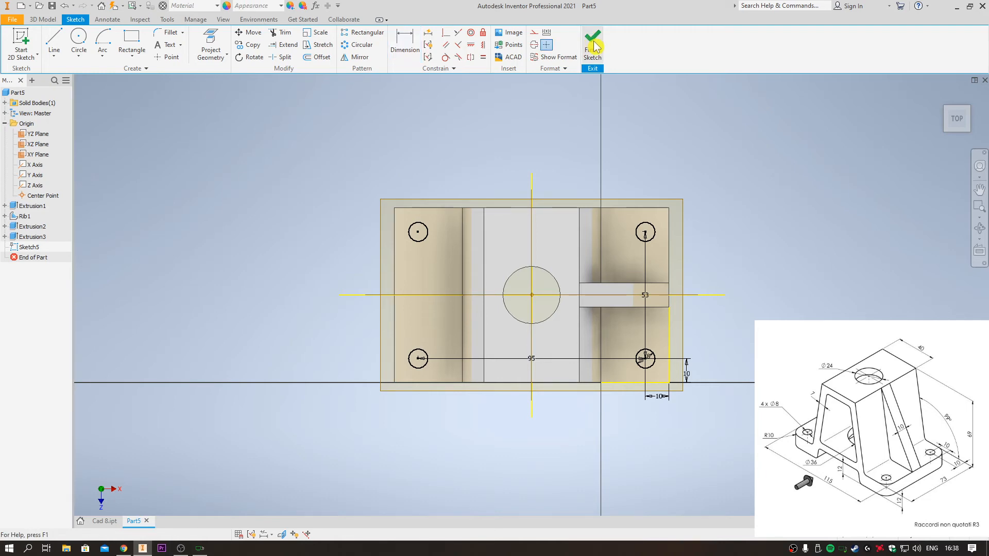
Finish the sketch and extrude all four 8 mm circles as a cut up to the underside of the flange
{"action": "left_click", "coordinate": [593, 44]}
{"action": "left_click", "coordinate": [54, 41]}
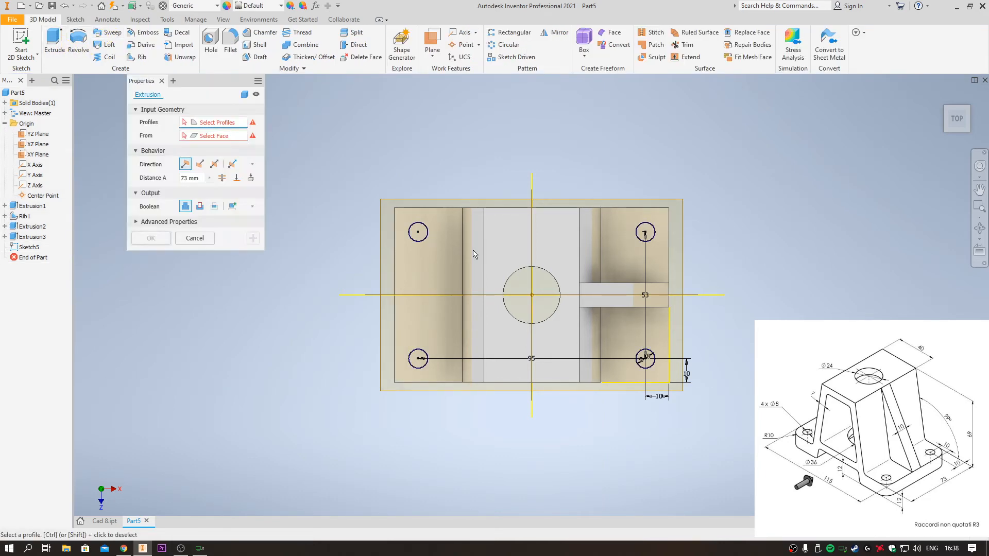
{"action": "left_click", "coordinate": [418, 231]}
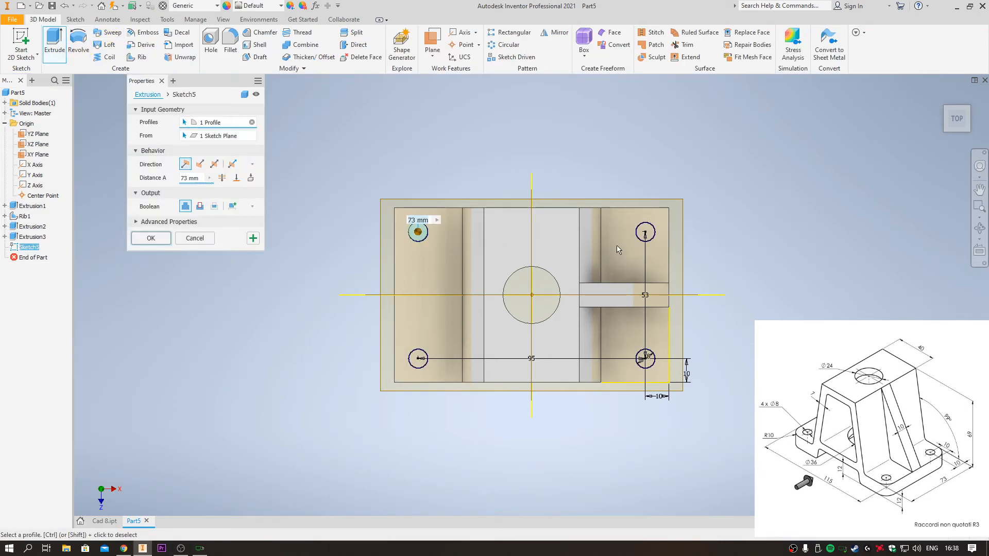
{"action": "left_click", "coordinate": [650, 234]}
{"action": "left_click", "coordinate": [647, 361]}
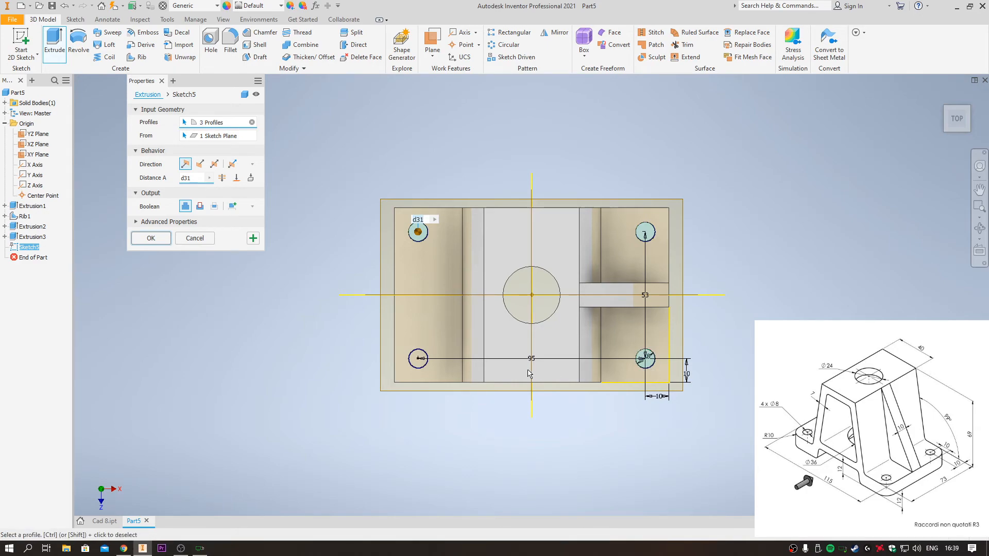
{"action": "left_click", "coordinate": [418, 363]}
{"action": "middle_click_drag", "start_coordinate": [441, 422], "coordinate": [442, 361], "text": "shift"}
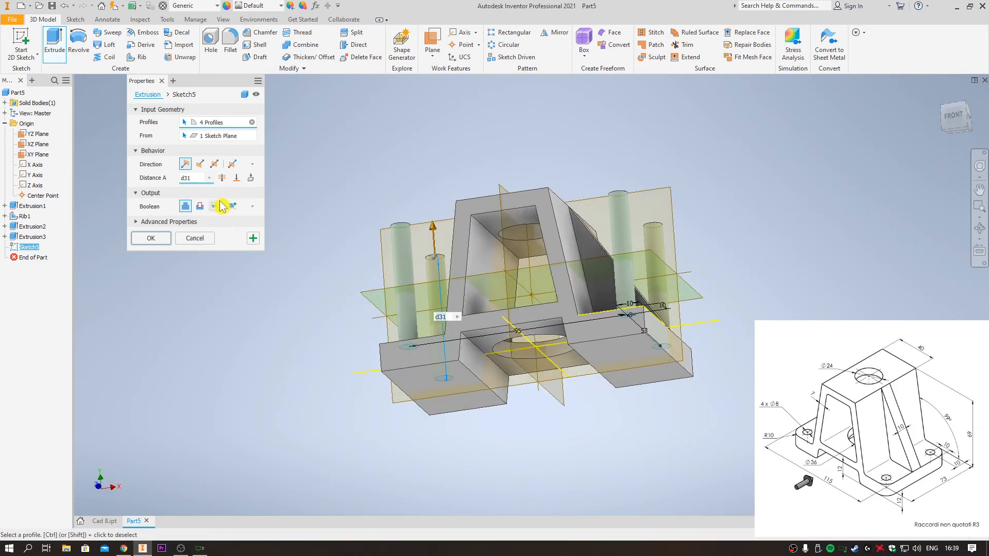
{"action": "left_click", "coordinate": [199, 206]}
{"action": "left_click", "coordinate": [236, 177]}
{"action": "left_click", "coordinate": [443, 383]}
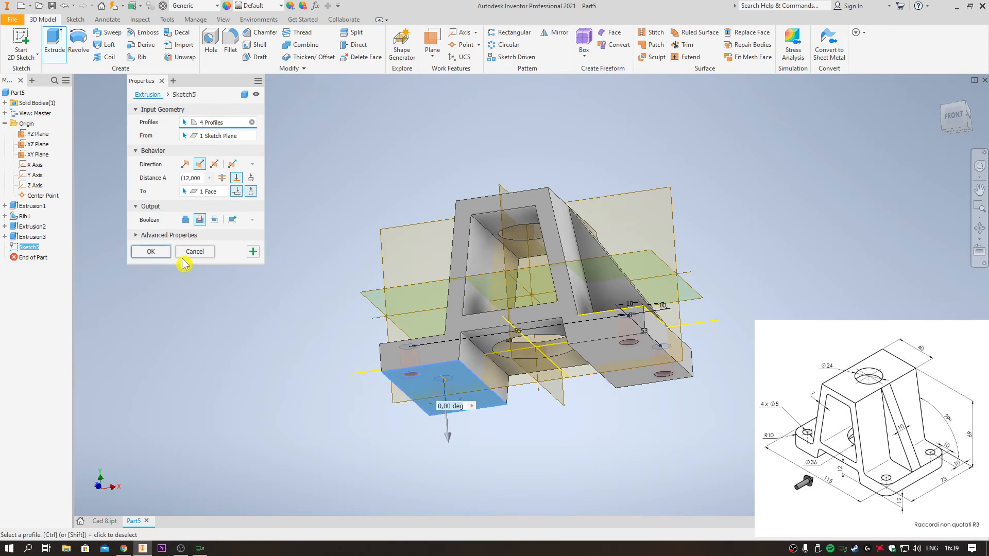
{"action": "left_click", "coordinate": [154, 252]}
Start a constant-radius fillet and select the four vertical outer corner edges of the two flanges
{"action": "middle_click_drag", "start_coordinate": [631, 237], "coordinate": [647, 298], "text": "shift"}
{"action": "left_click", "coordinate": [957, 113]}
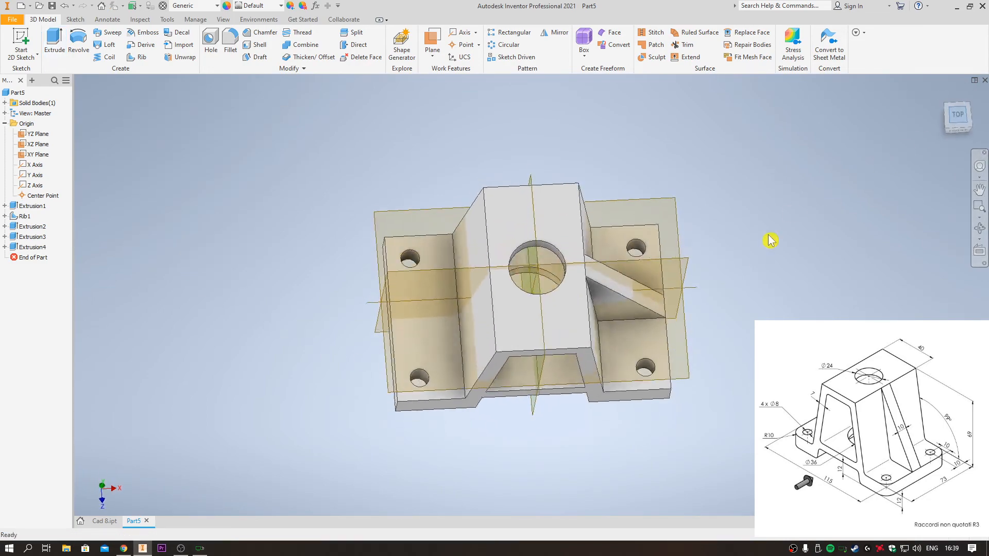
{"action": "middle_click_drag", "start_coordinate": [766, 299], "coordinate": [800, 289], "text": "shift"}
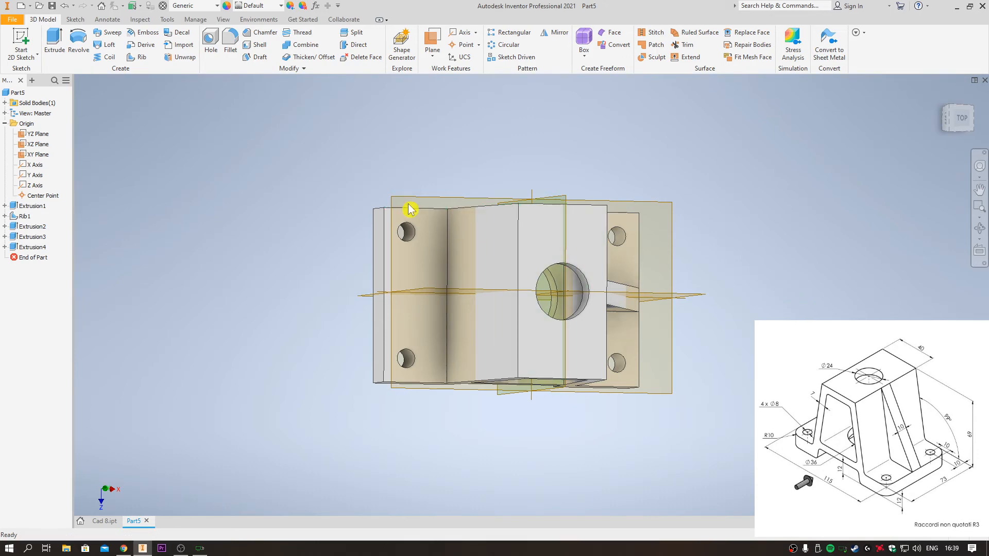
{"action": "middle_click_drag", "start_coordinate": [318, 159], "coordinate": [209, 119], "text": "shift"}
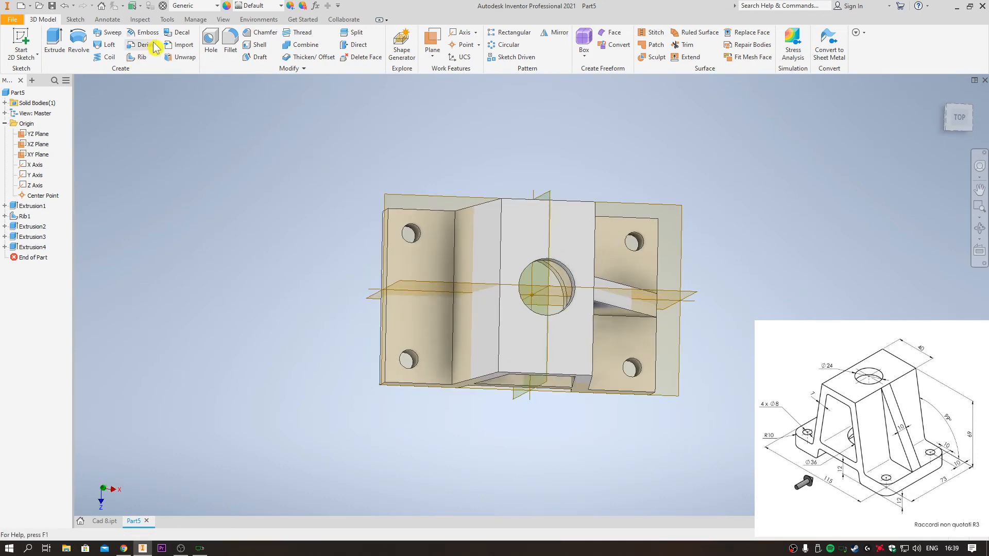
{"action": "left_click", "coordinate": [235, 41]}
{"action": "middle_click_drag", "start_coordinate": [657, 270], "coordinate": [753, 312], "text": "shift"}
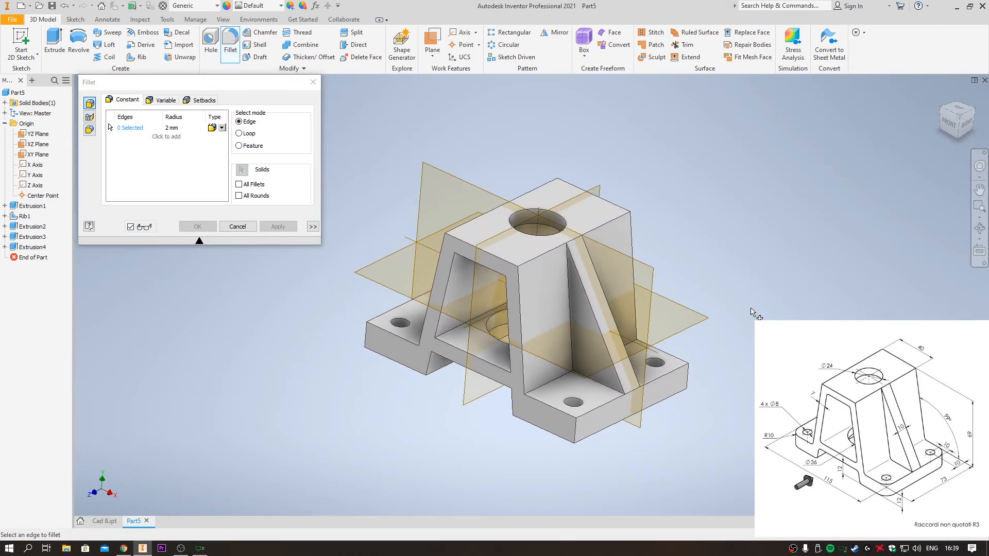
{"action": "left_click", "coordinate": [576, 432]}
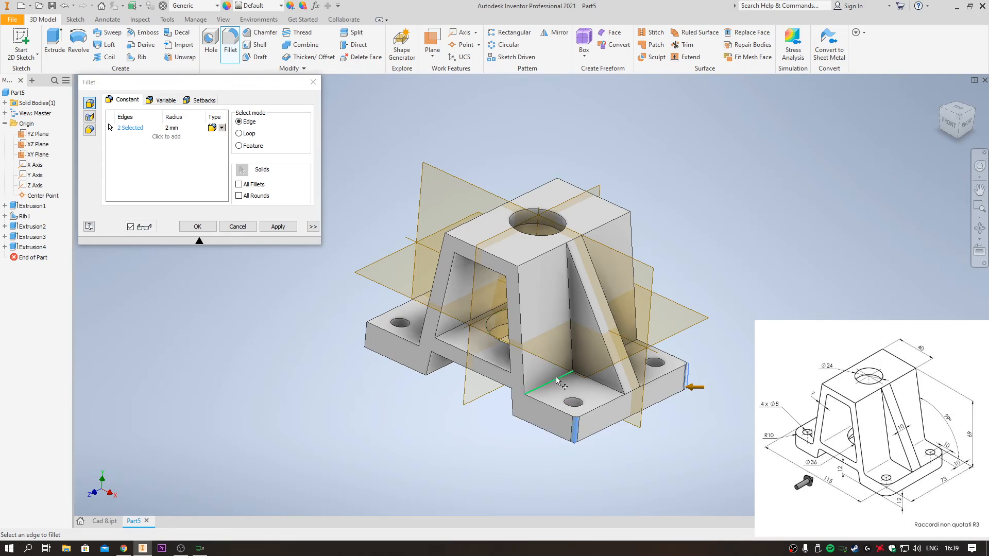
{"action": "middle_click_drag", "start_coordinate": [415, 364], "coordinate": [421, 382], "text": "shift"}
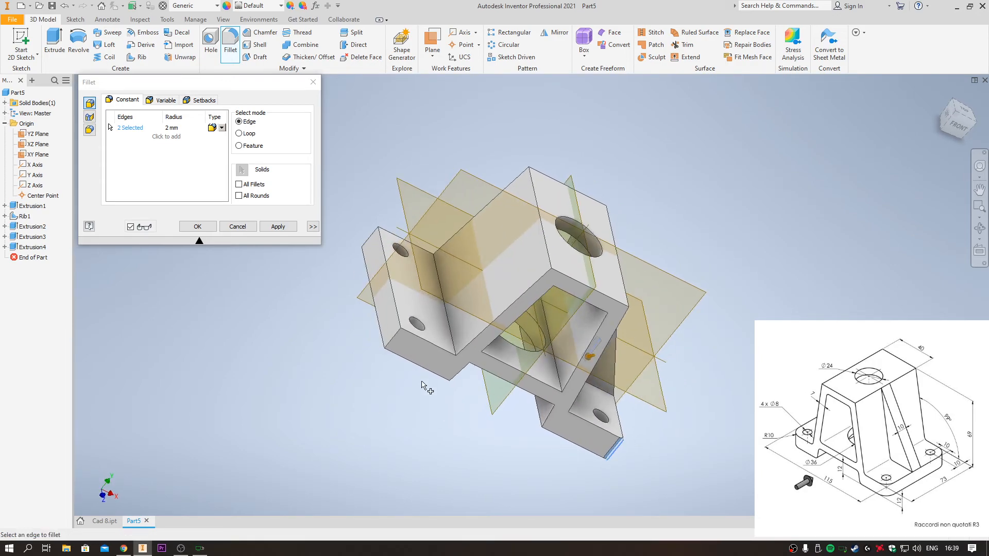
{"action": "left_click", "coordinate": [393, 345]}
{"action": "left_click", "coordinate": [373, 238]}
Add the two bottom edges and two inner corner edges of the recess under the bracket to the fillet selection
{"action": "middle_click_drag", "start_coordinate": [346, 226], "coordinate": [413, 395], "text": "shift"}
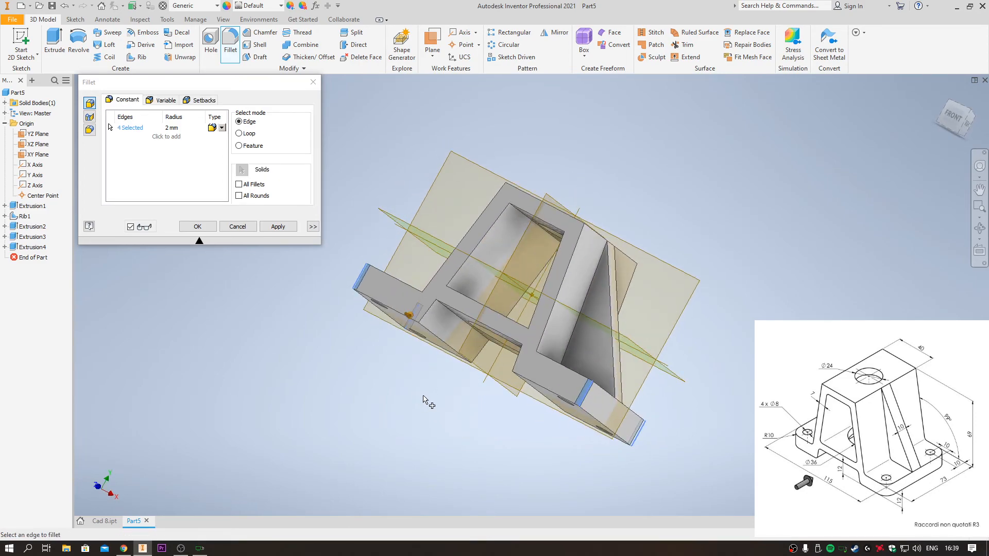
{"action": "left_click", "coordinate": [443, 341]}
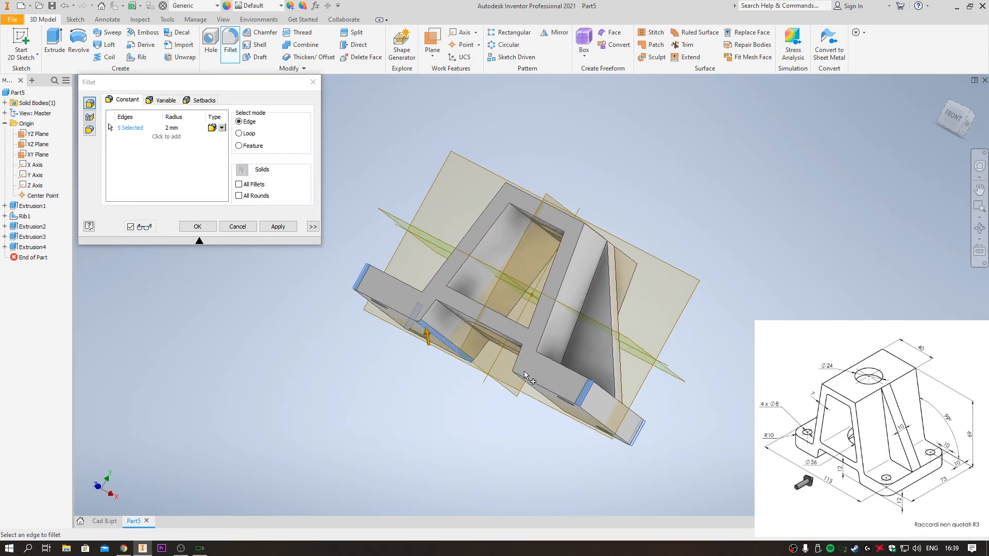
{"action": "middle_click_drag", "start_coordinate": [530, 386], "coordinate": [584, 369], "text": "shift"}
{"action": "left_click", "coordinate": [572, 362]}
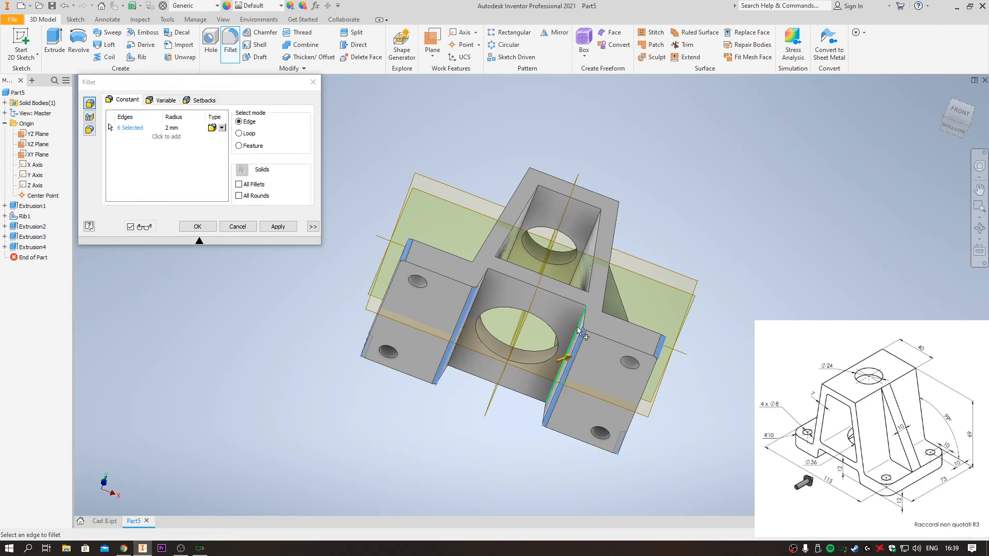
{"action": "left_click", "coordinate": [565, 352]}
{"action": "left_click", "coordinate": [479, 304]}
Add the four inner corner edges of the trapezoidal opening to the fillet and set its radius to 3 mm
{"action": "middle_click_drag", "start_coordinate": [479, 304], "coordinate": [521, 313], "text": "shift"}
{"action": "left_click", "coordinate": [458, 313]}
{"action": "left_click", "coordinate": [555, 363]}
{"action": "left_click", "coordinate": [599, 266]}
{"action": "left_click", "coordinate": [626, 264]}
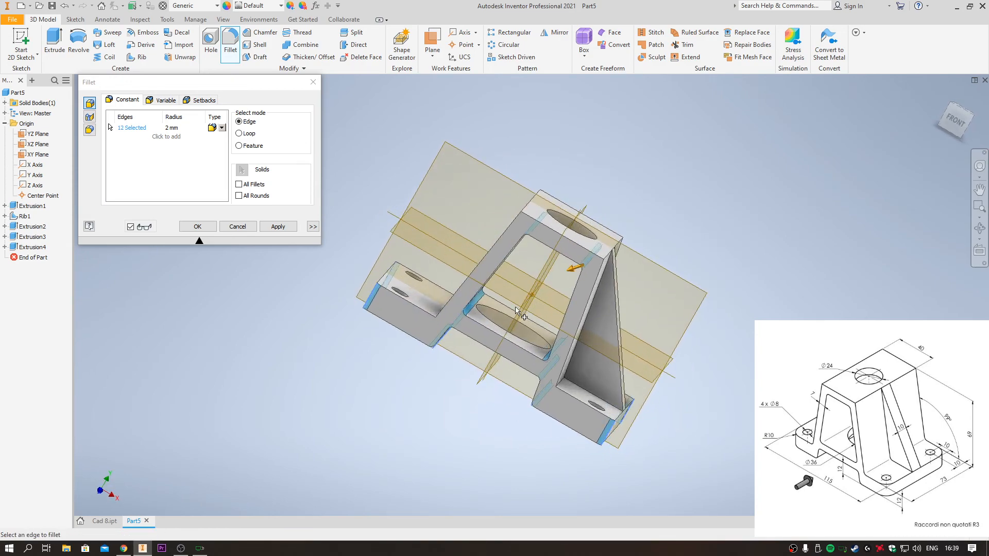
{"action": "double_click", "coordinate": [170, 128]}
{"action": "type", "text": "3"}
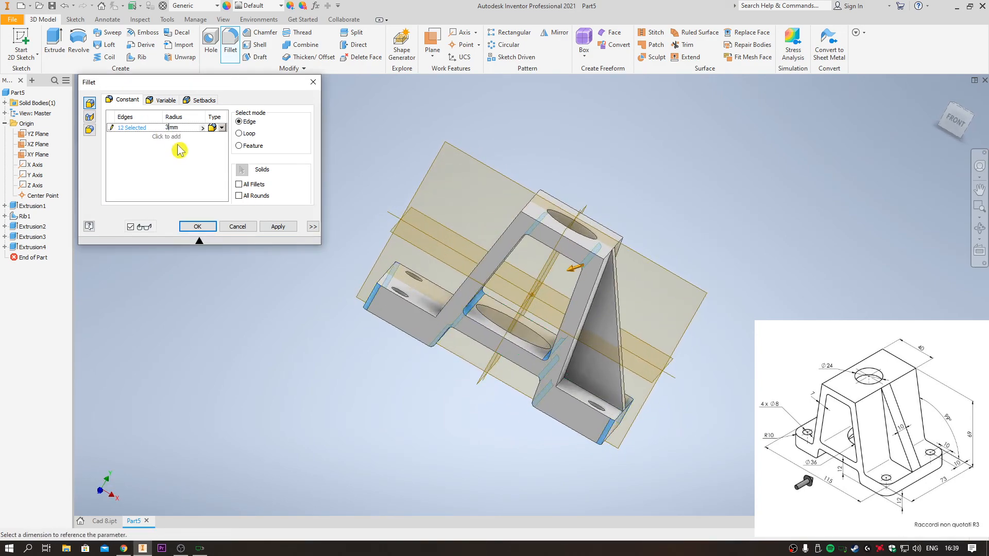
Add the edges where the sloped walls meet the flanges to the 3 mm fillet, on both sides of the rib and on the left flange
{"action": "middle_click_drag", "start_coordinate": [711, 340], "coordinate": [690, 330], "text": "shift"}
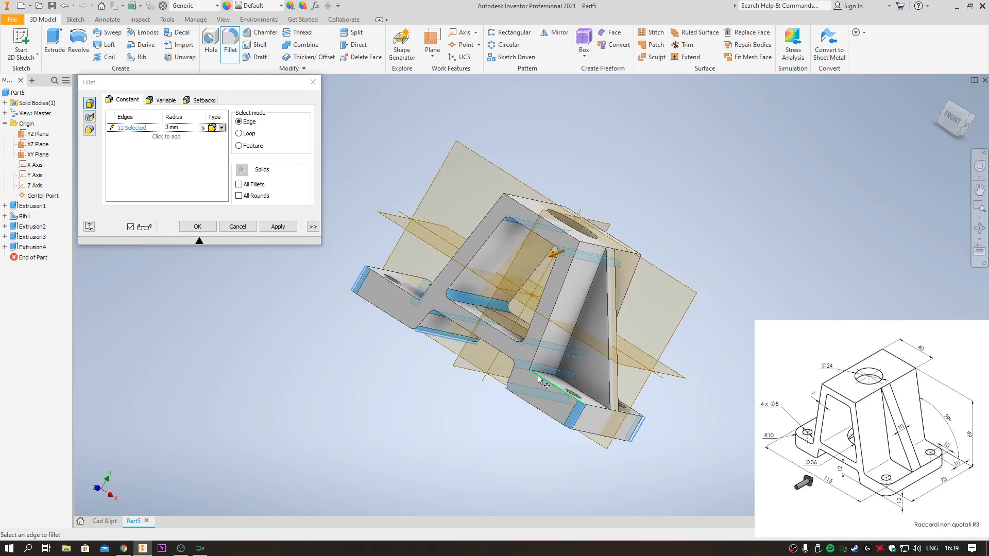
{"action": "left_click", "coordinate": [569, 387]}
{"action": "middle_click_drag", "start_coordinate": [751, 381], "coordinate": [662, 390], "text": "shift"}
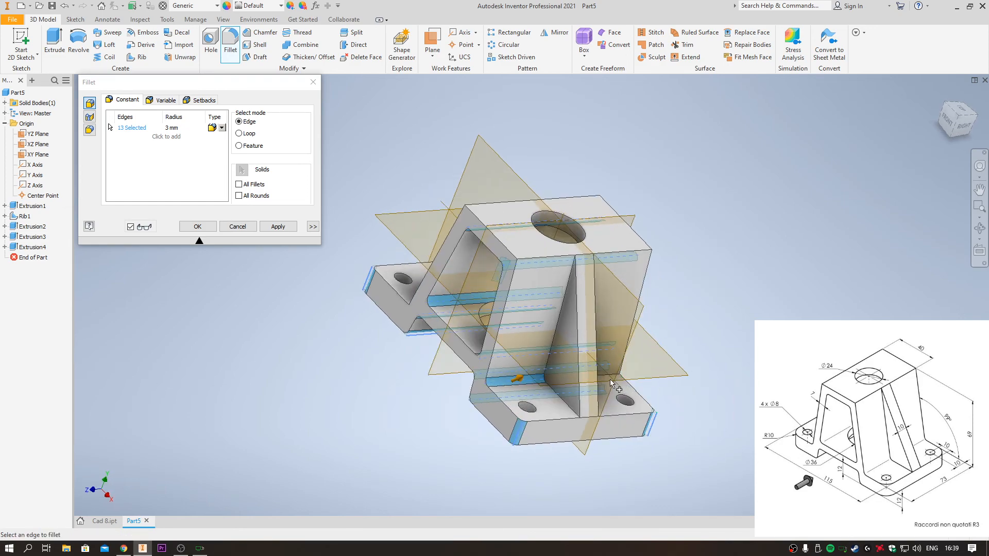
{"action": "left_click", "coordinate": [599, 377]}
{"action": "middle_click_drag", "start_coordinate": [600, 378], "coordinate": [693, 393], "text": "shift"}
{"action": "left_click", "coordinate": [468, 321]}
{"action": "middle_click_drag", "start_coordinate": [577, 354], "coordinate": [716, 355], "text": "shift"}
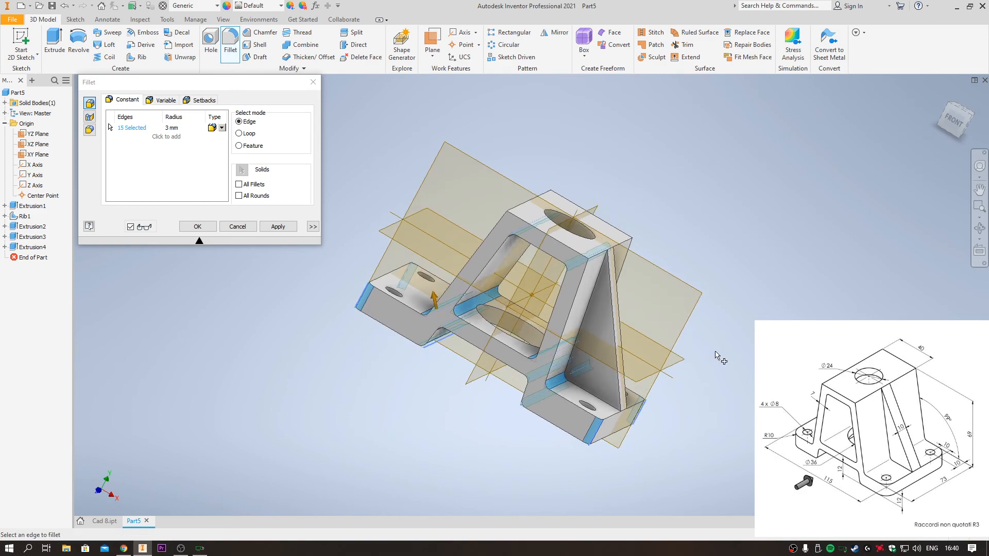
{"action": "left_click", "coordinate": [954, 120]}
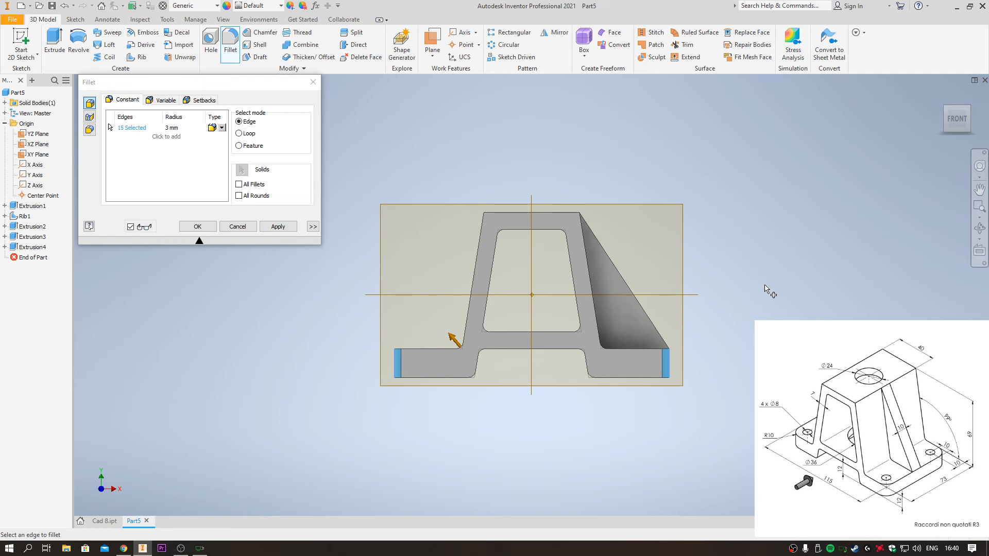
{"action": "key", "text": "F6"}
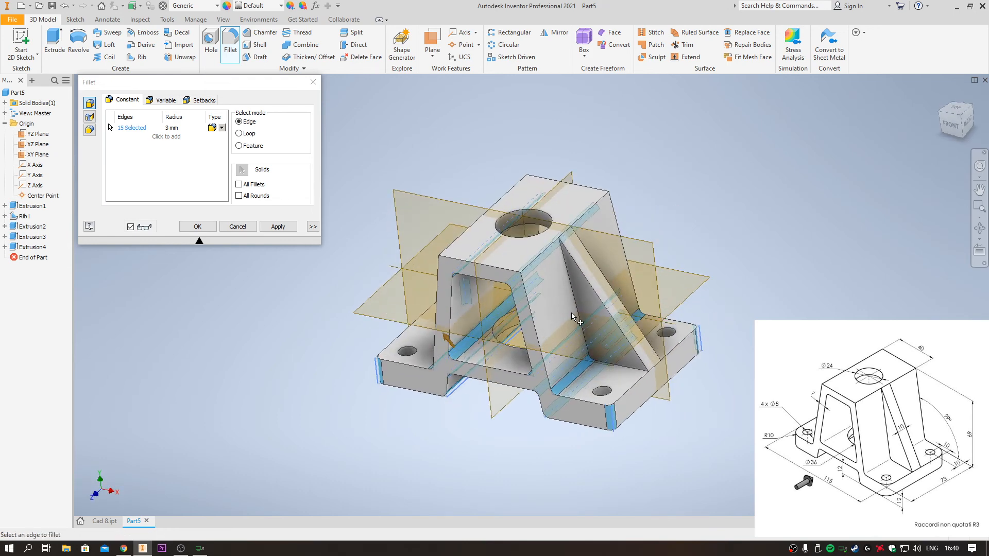
Apply the 3 mm constant-radius fillet to all the selected edges of the bracket
{"action": "left_click", "coordinate": [209, 227]}
{"action": "middle_click_drag", "start_coordinate": [235, 268], "coordinate": [295, 289], "text": "shift"}
{"action": "left_click", "coordinate": [948, 122]}
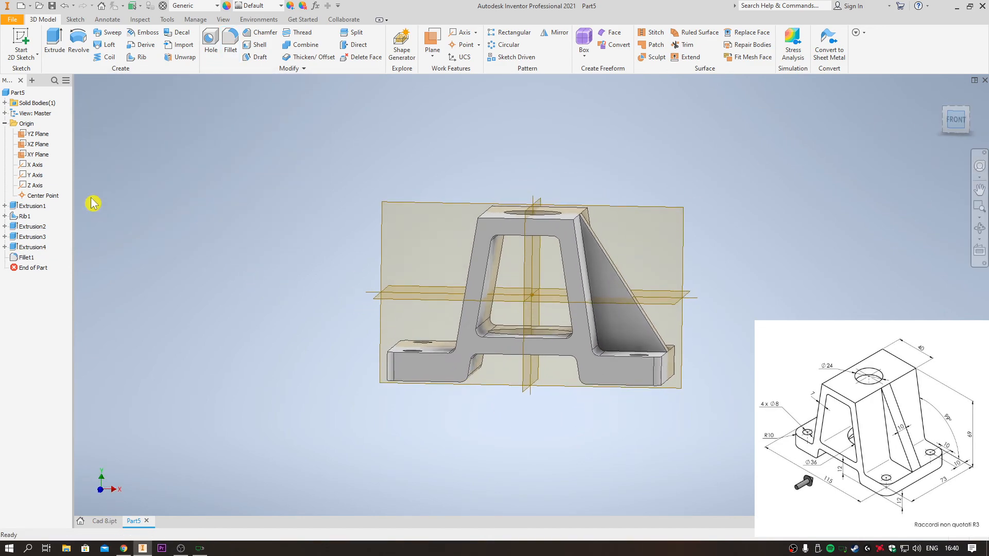
Turn off the visibility of all the origin planes, the origin axes and the center point
{"action": "left_click", "coordinate": [36, 134]}
{"action": "left_click", "coordinate": [46, 196], "text": "shift"}
{"action": "right_click", "coordinate": [47, 199]}
{"action": "left_click", "coordinate": [71, 250]}
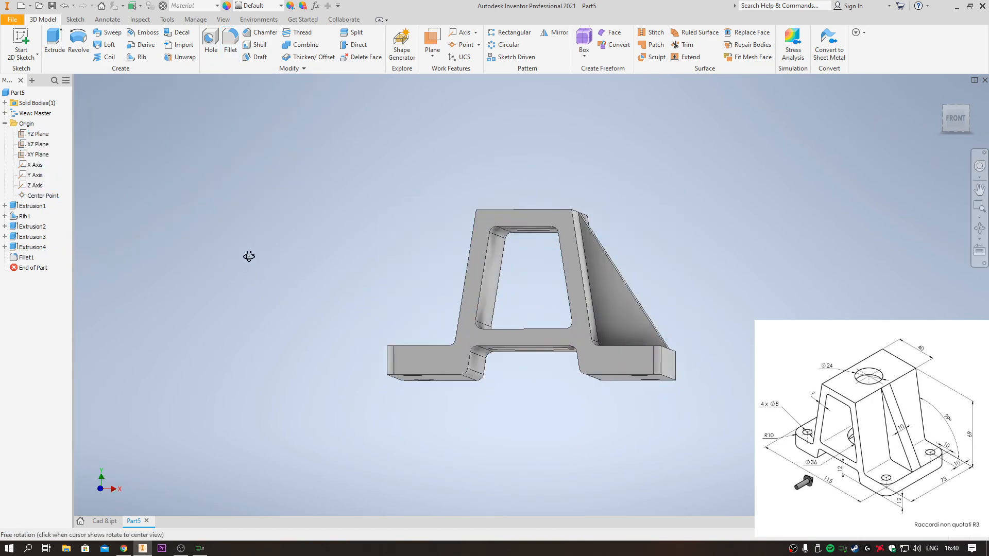
{"action": "middle_click_drag", "start_coordinate": [250, 256], "coordinate": [242, 307], "text": "shift"}
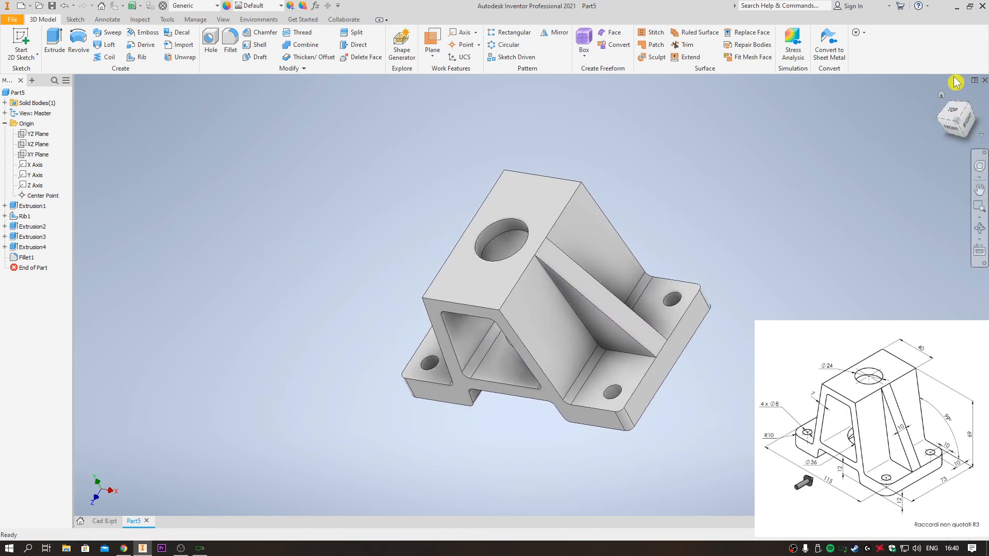
{"action": "left_click", "coordinate": [955, 111]}
{"action": "middle_click_drag", "start_coordinate": [605, 336], "coordinate": [557, 330], "text": "shift"}
{"action": "left_click", "coordinate": [969, 140]}
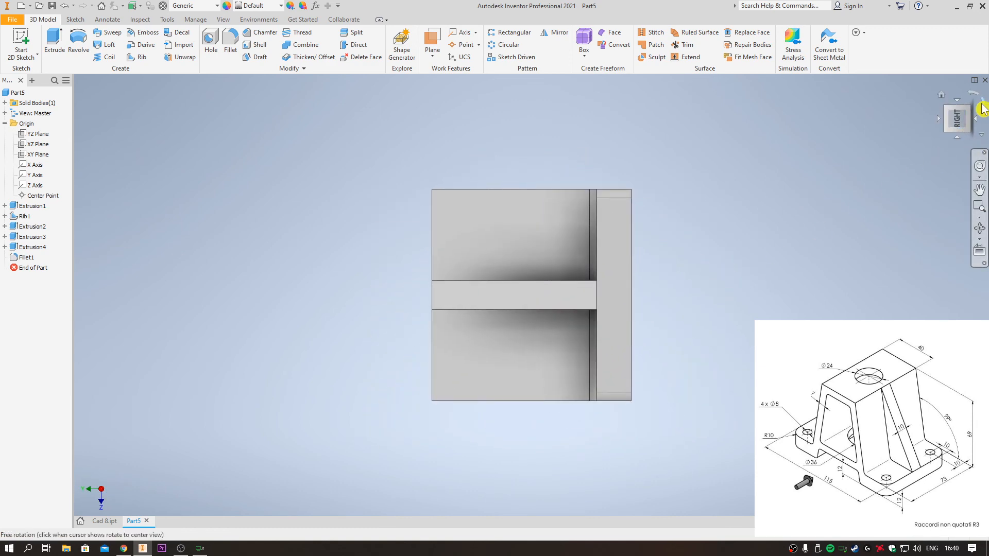
{"action": "middle_click_drag", "start_coordinate": [835, 242], "coordinate": [812, 293], "text": "shift"}
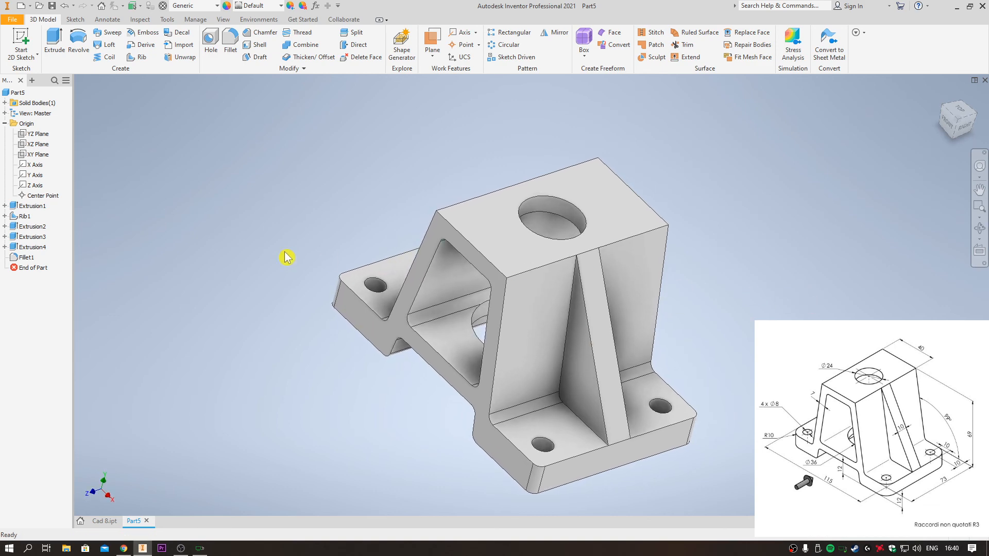
Save the bracket part in the Documenti folder under the file name Cad 7
{"action": "left_click", "coordinate": [52, 6]}
{"action": "type", "text": "C"}
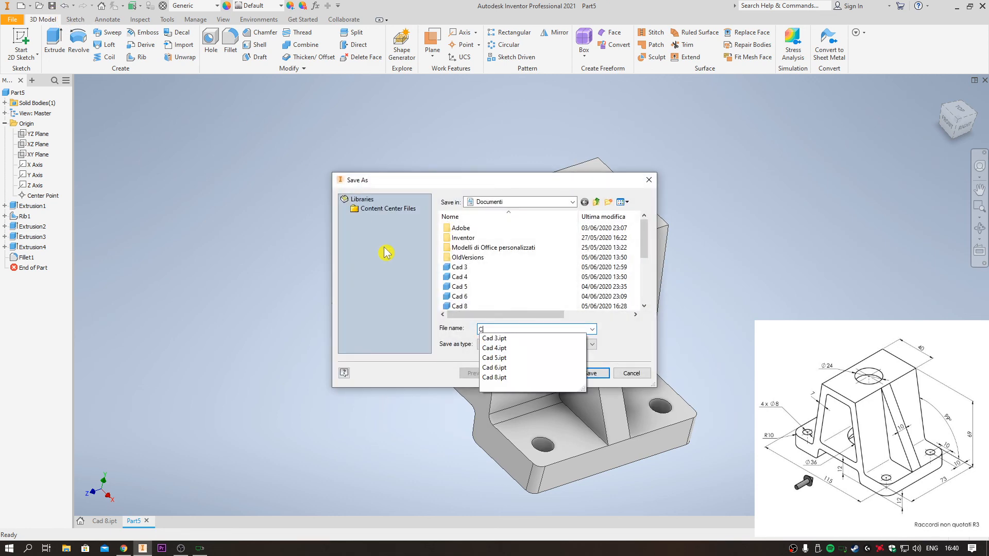
{"action": "type", "text": "ad 7"}
{"action": "left_click", "coordinate": [590, 373]}
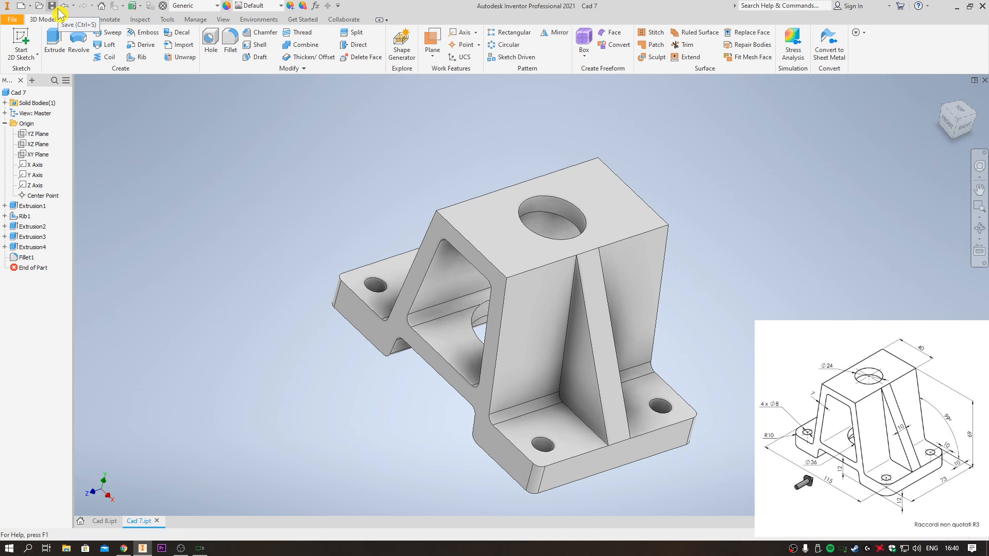
{"action": "left_click_drag", "start_coordinate": [942, 120], "coordinate": [947, 120]}
{"action": "left_click", "coordinate": [948, 122]}
{"action": "middle_click_drag", "start_coordinate": [791, 283], "coordinate": [711, 289], "text": "shift"}
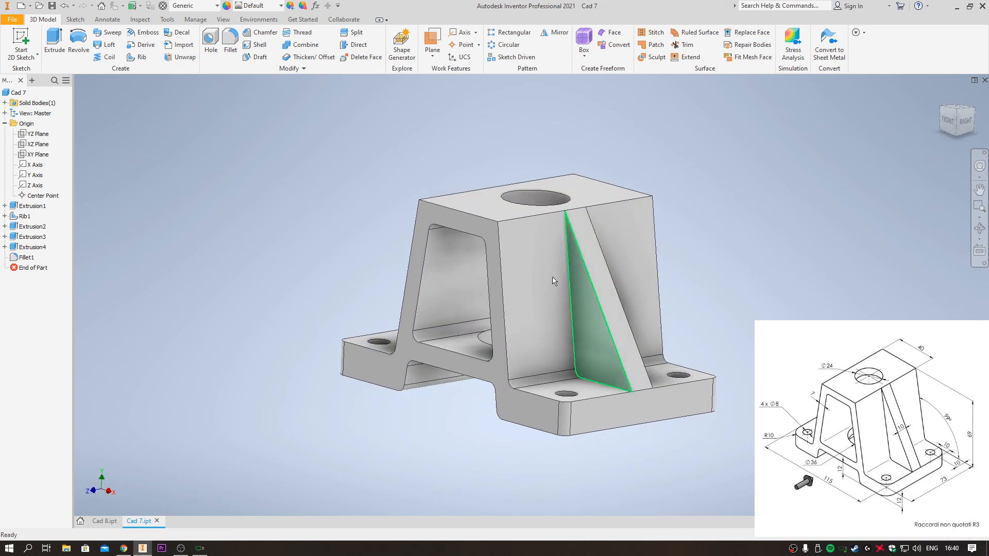